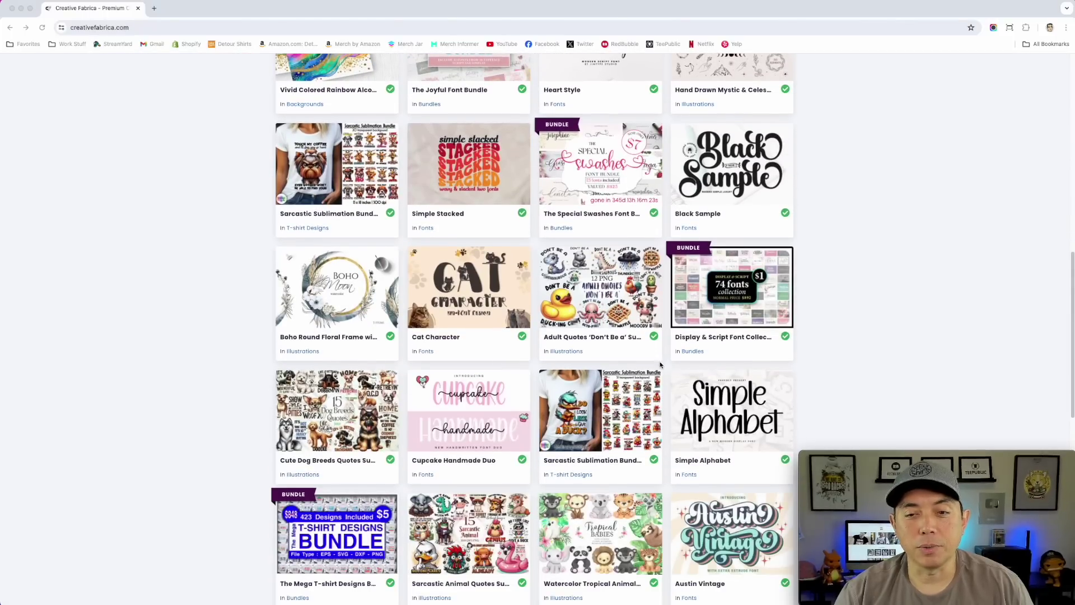
- Open the Freebies page and look through the most popular free fonts, graphics and crafts
scroll(660, 365, down, 3)
scroll(616, 386, up, 13)
scroll(569, 409, up, 2)
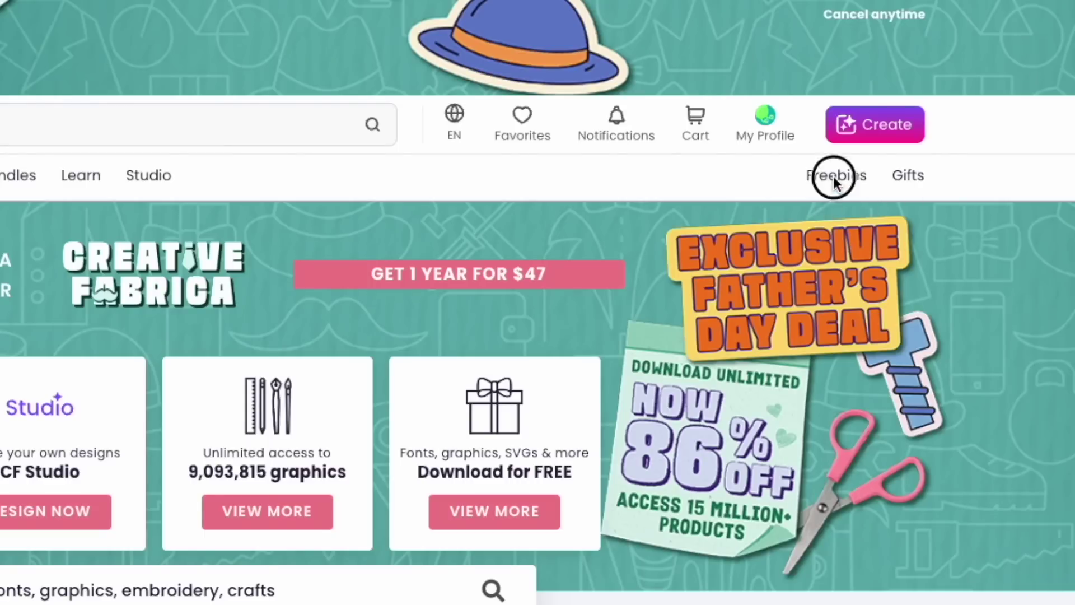
click(832, 182)
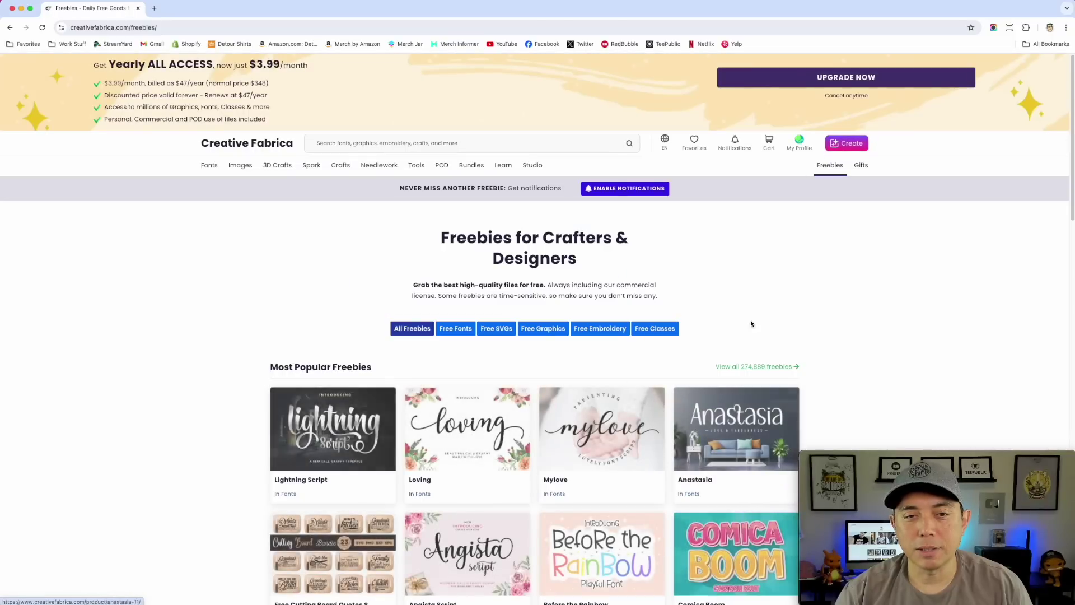
scroll(801, 347, down, 4)
scroll(793, 377, down, 4)
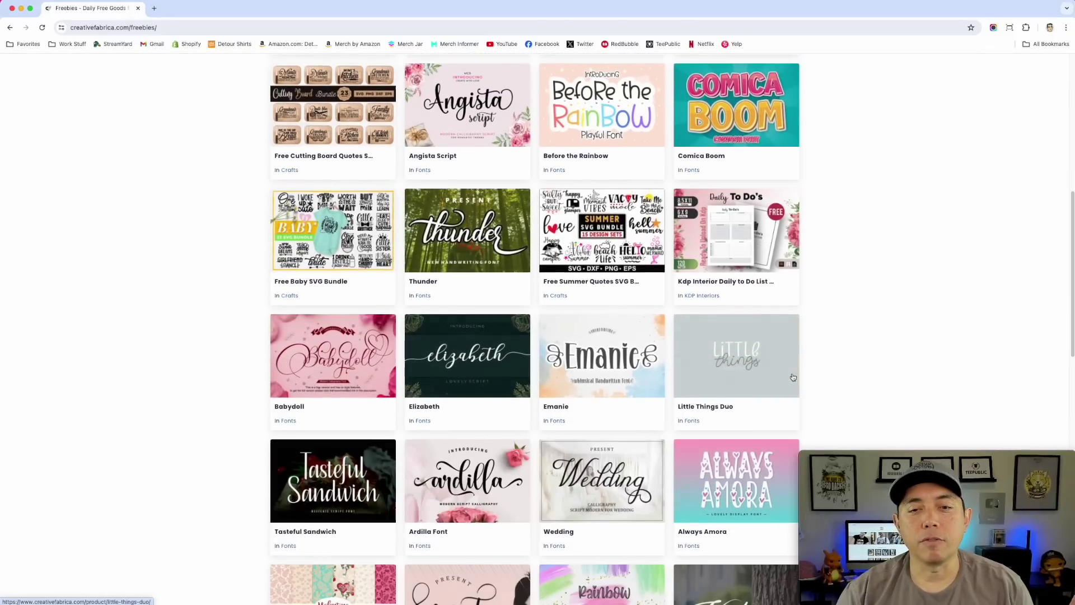
scroll(793, 376, up, 7)
scroll(793, 376, up, 2)
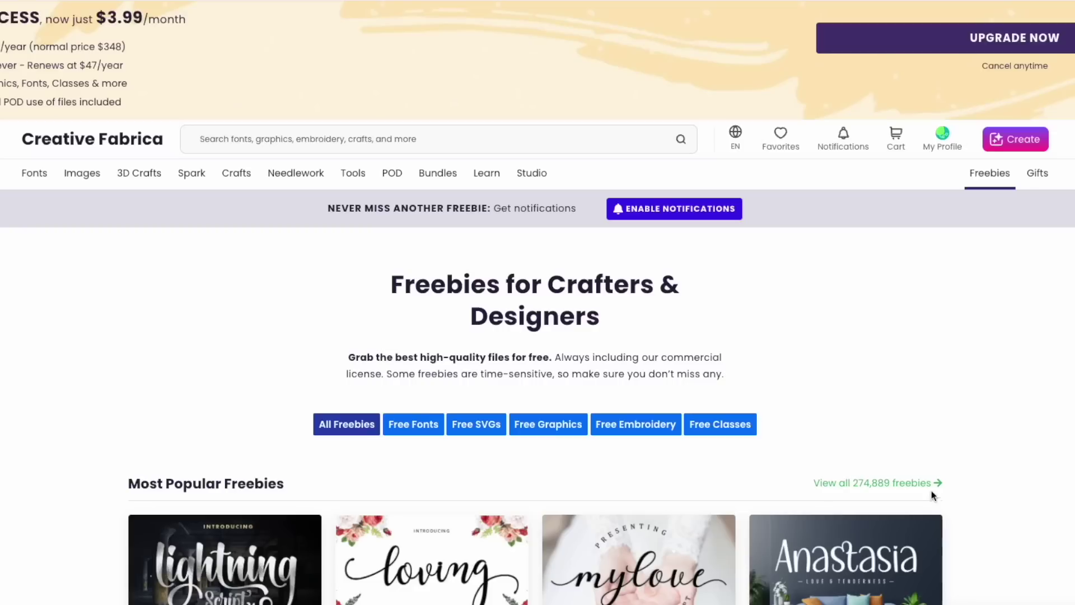
- Review the Studio options for Create a Design, Templates, AI tools and Other Tools, and open Explore Studio
mouse_move(542, 176)
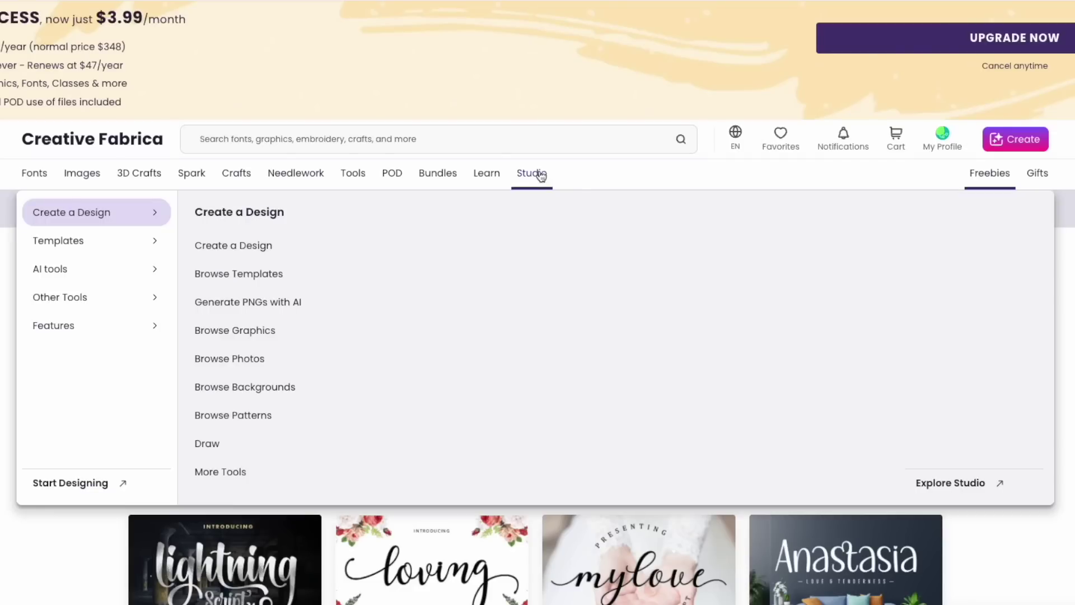
mouse_move(187, 171)
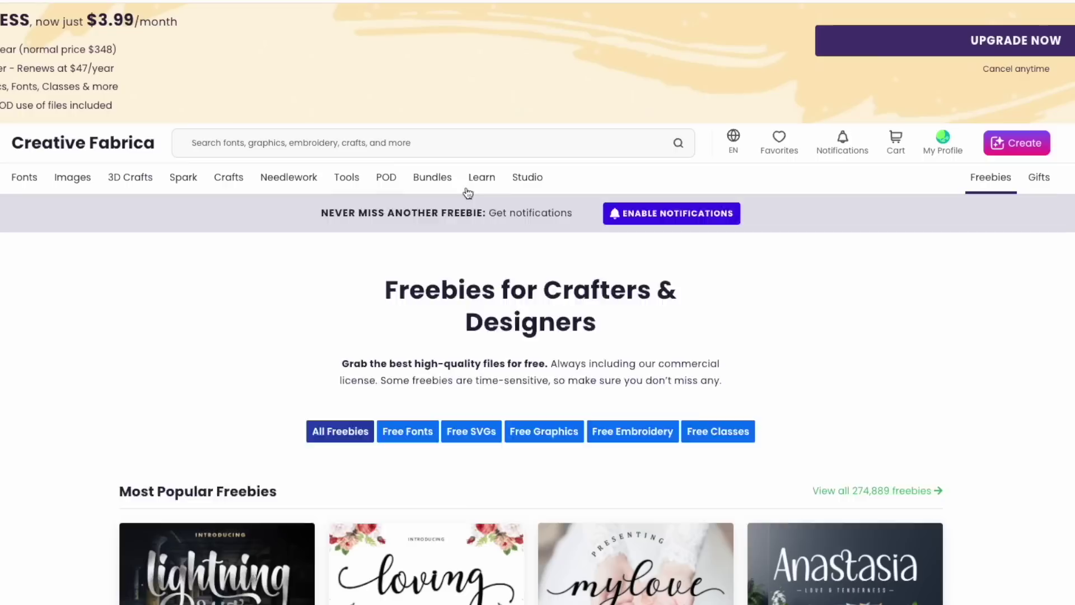
mouse_move(526, 174)
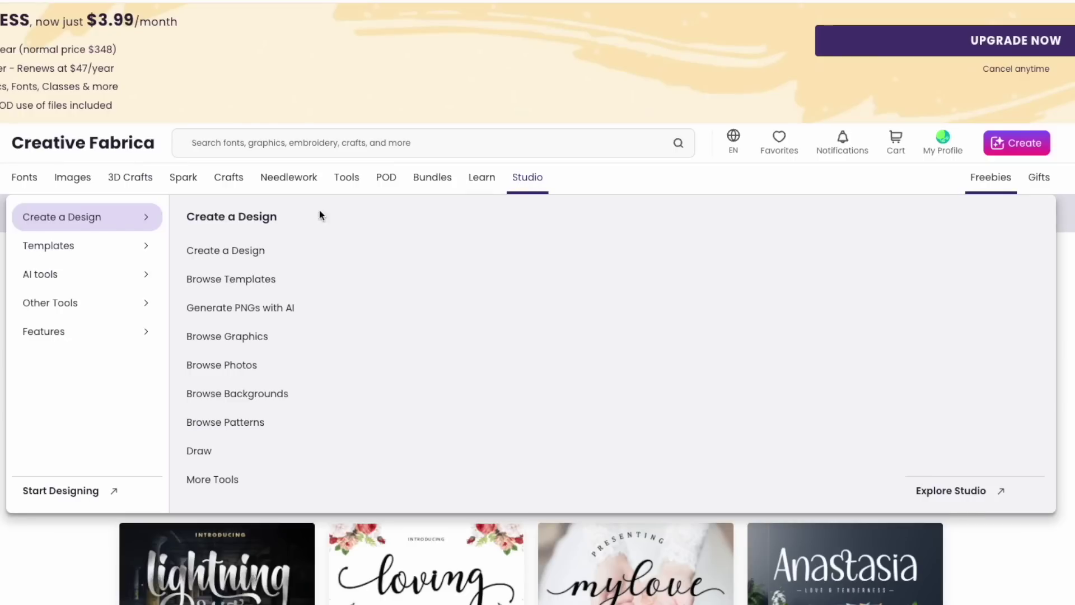
mouse_move(75, 256)
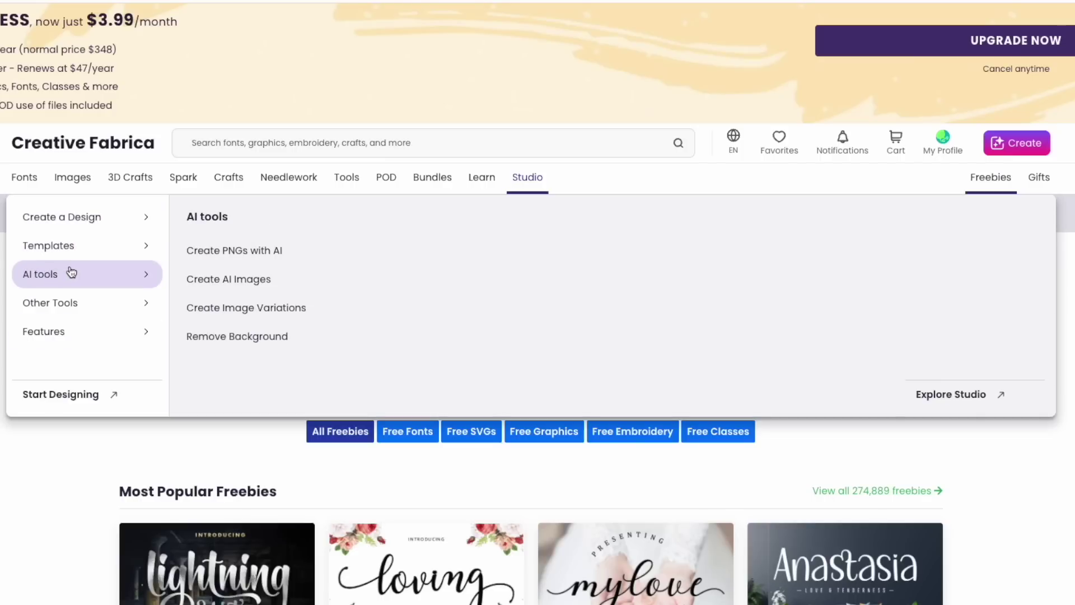
mouse_move(70, 308)
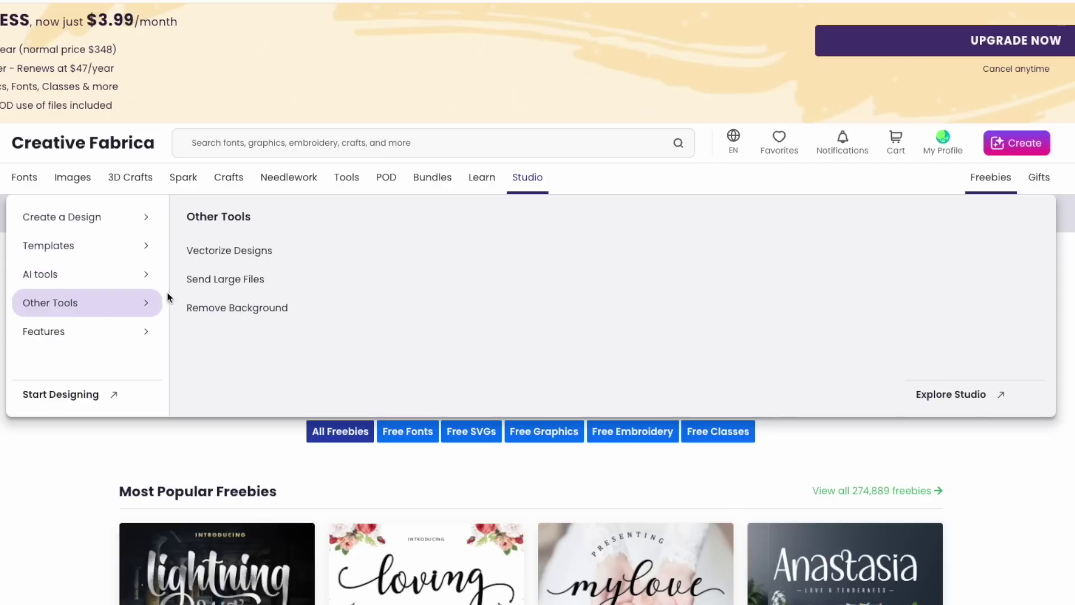
mouse_move(70, 329)
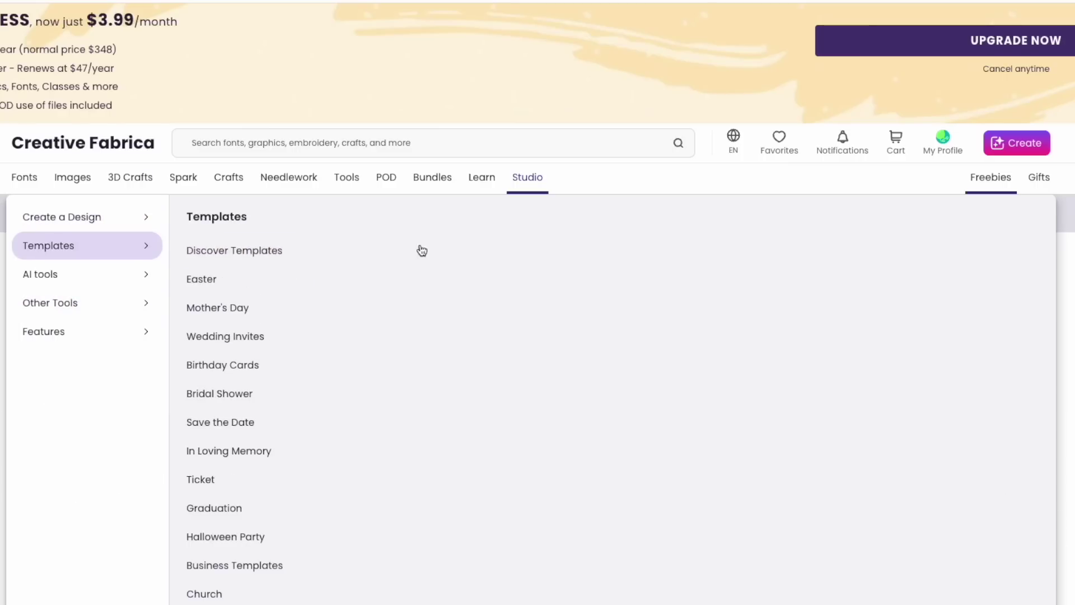
mouse_move(92, 218)
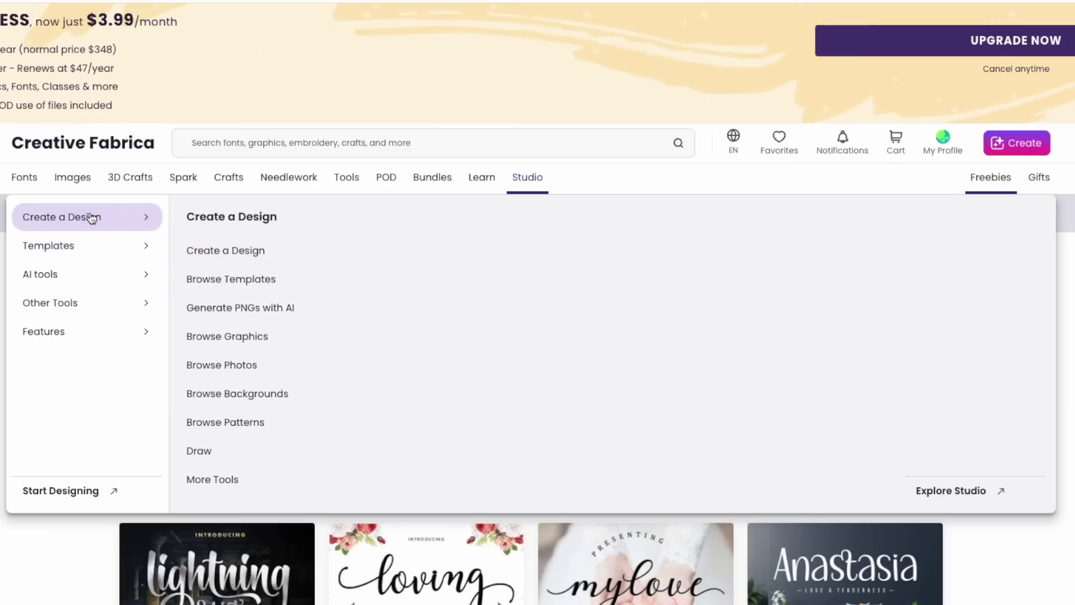
click(966, 490)
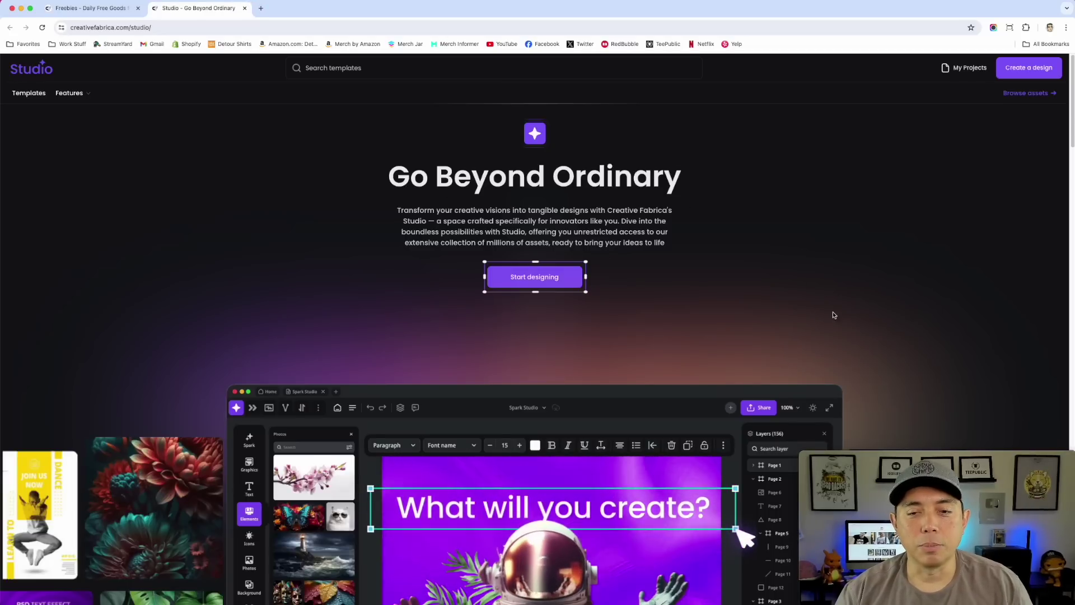
- Read through the Studio overview page, including assets, Spark AI, templates, commercial licensing and use cases
scroll(855, 326, down, 5)
scroll(855, 326, down, 1)
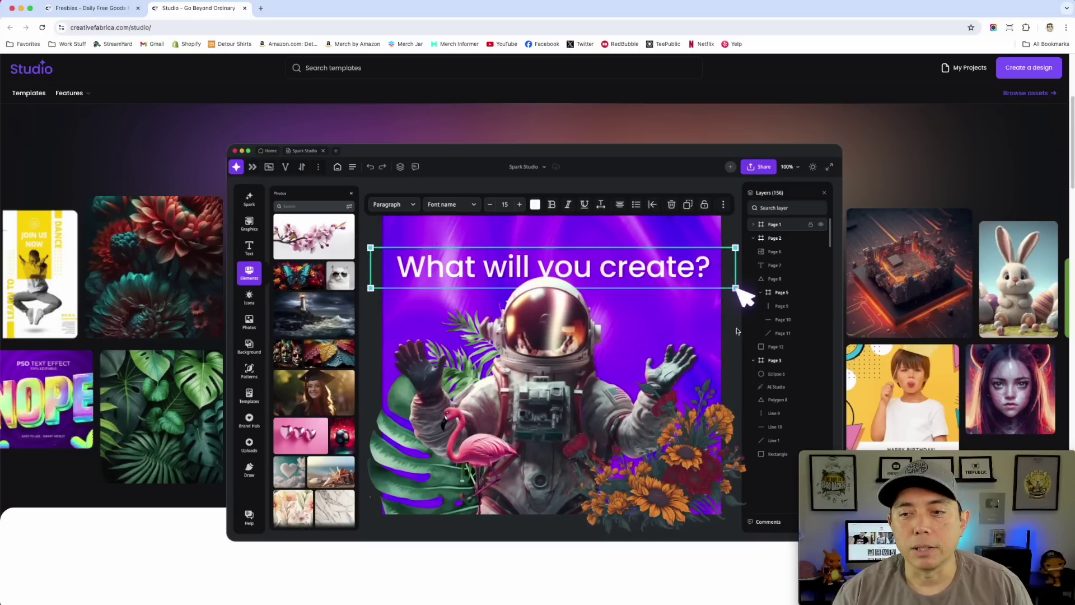
scroll(988, 177, down, 3)
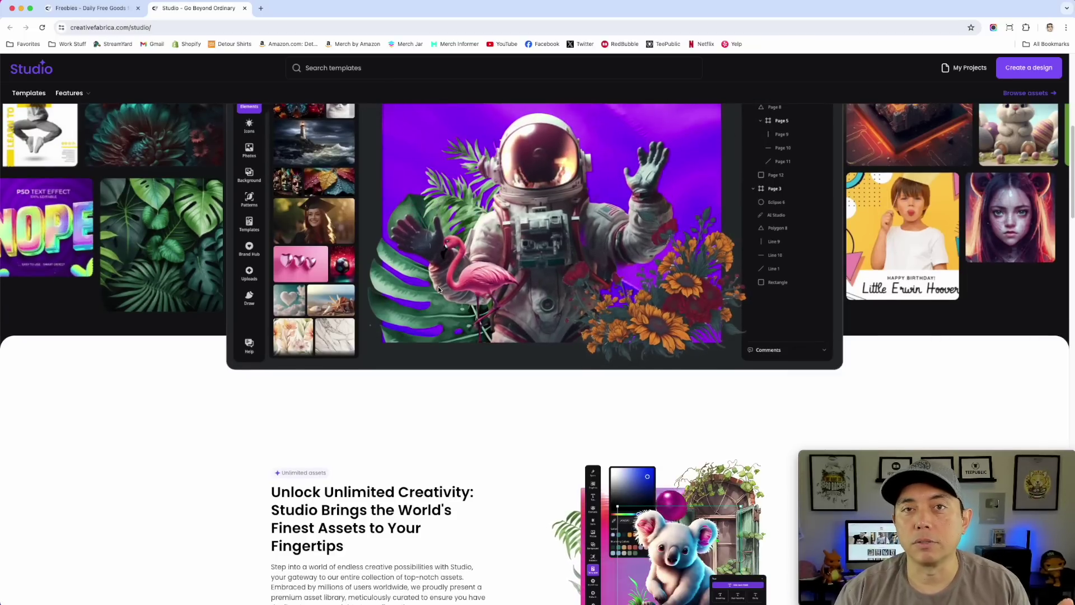
scroll(492, 369, down, 2)
scroll(481, 371, down, 2)
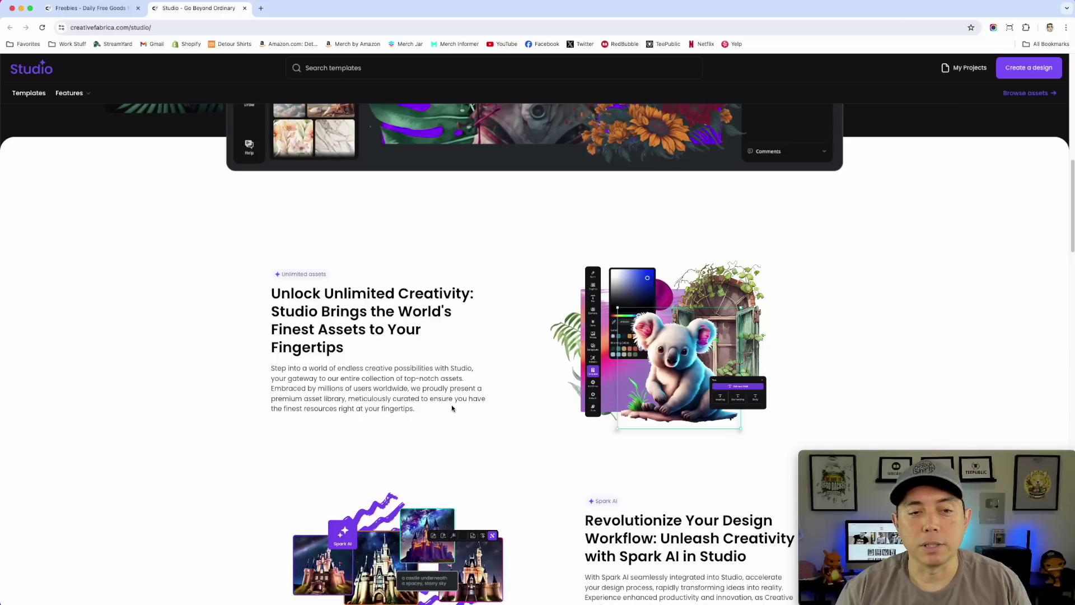
scroll(526, 324, down, 4)
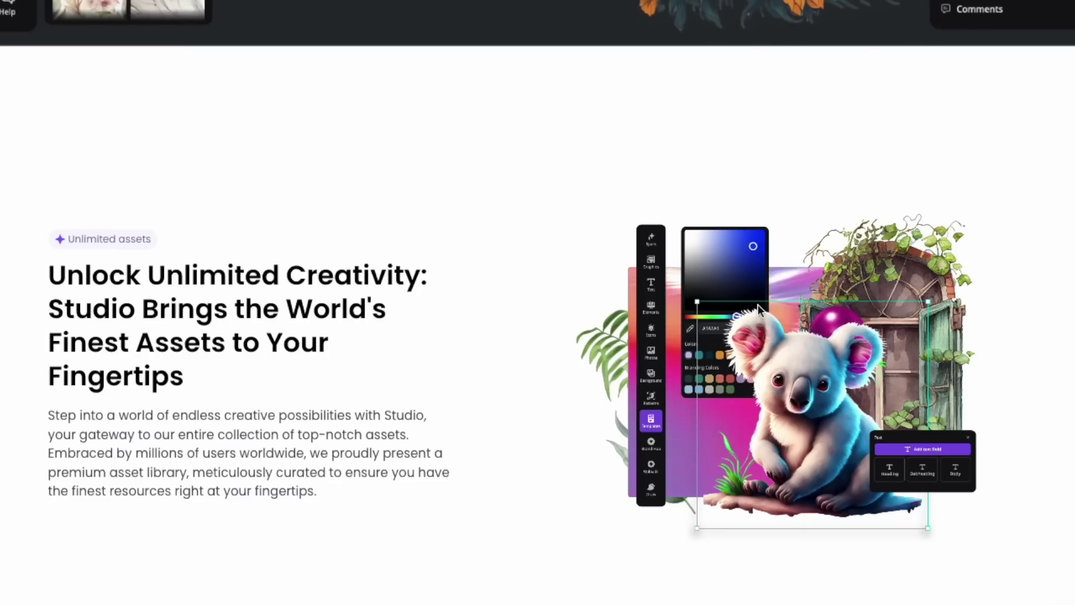
scroll(590, 504, down, 3)
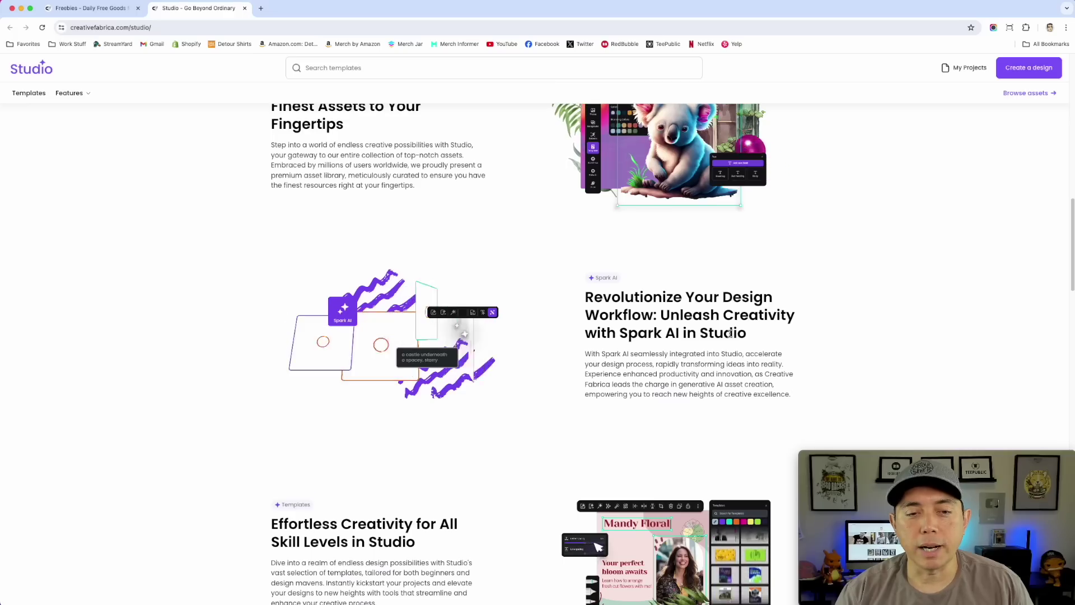
scroll(731, 334, down, 5)
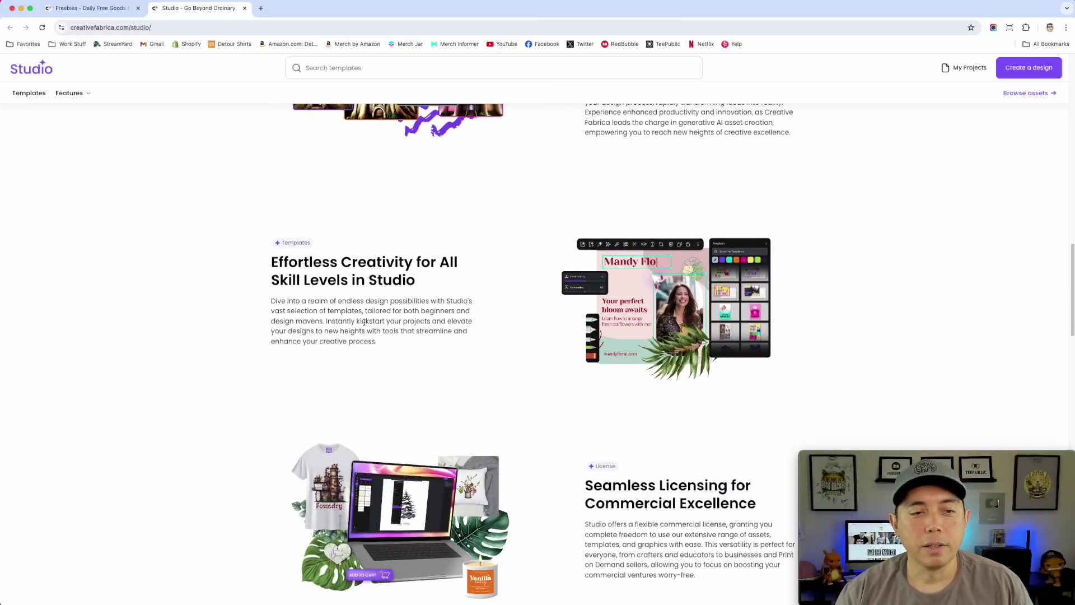
scroll(645, 381, down, 5)
scroll(645, 381, down, 5)
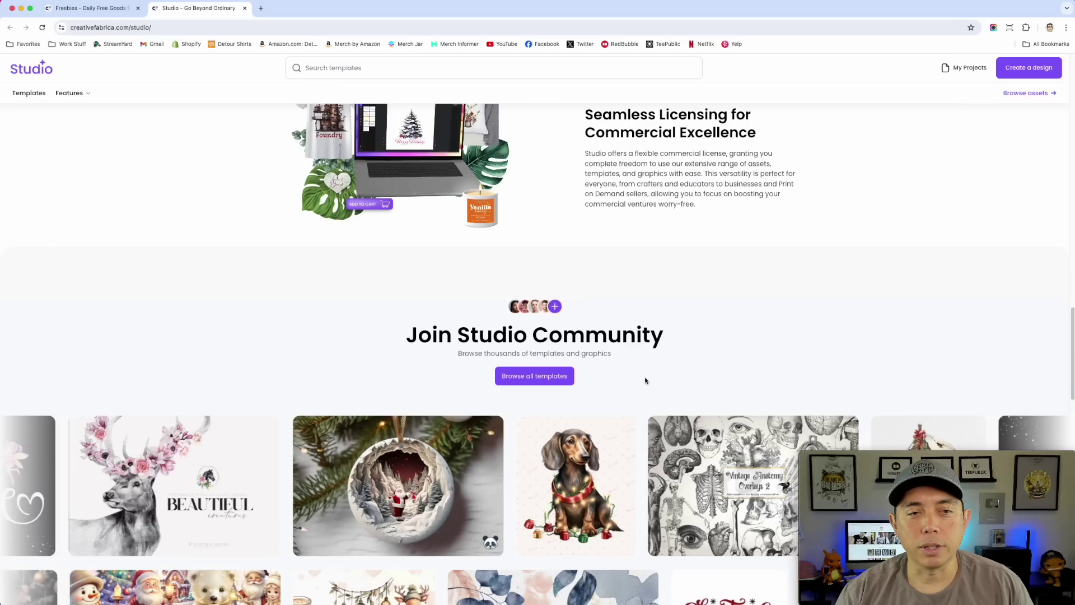
scroll(646, 381, down, 15)
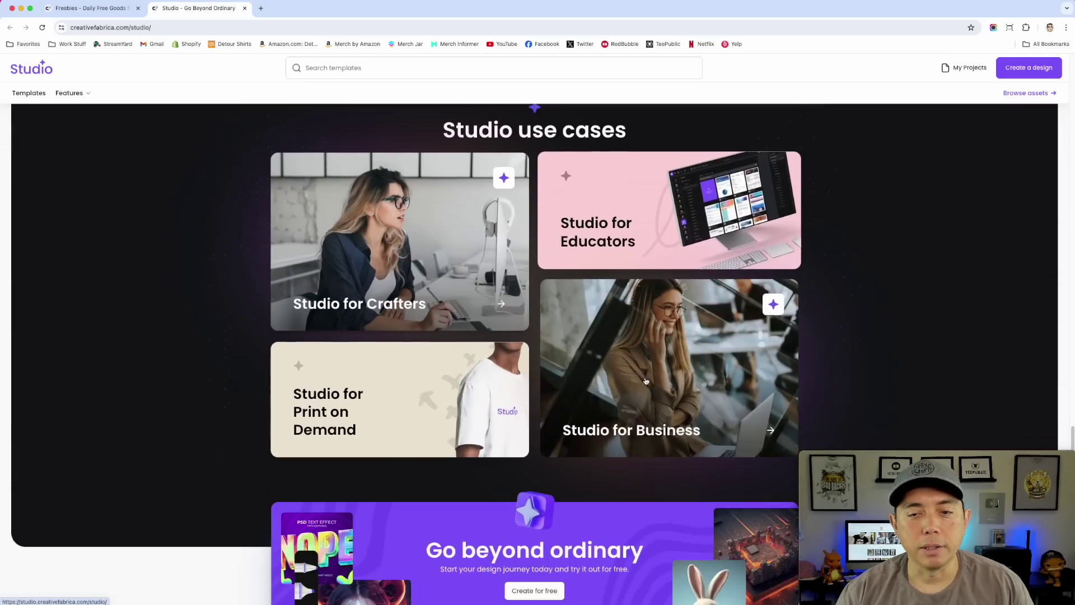
scroll(618, 411, up, 20)
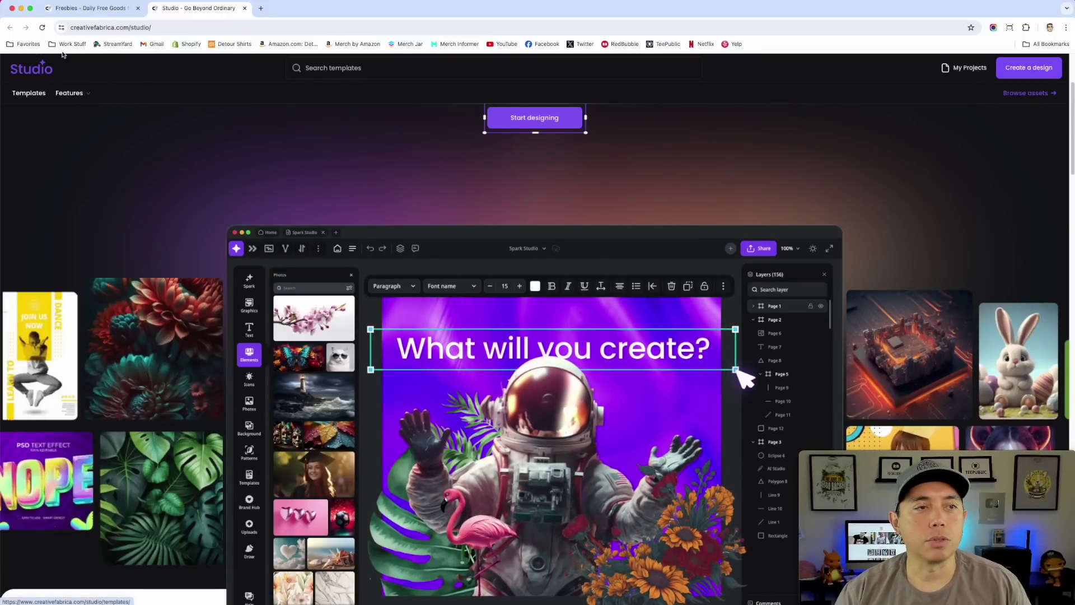
- Close the Studio overview page and launch the Studio design editor from the Freebies page
click(245, 8)
mouse_move(533, 171)
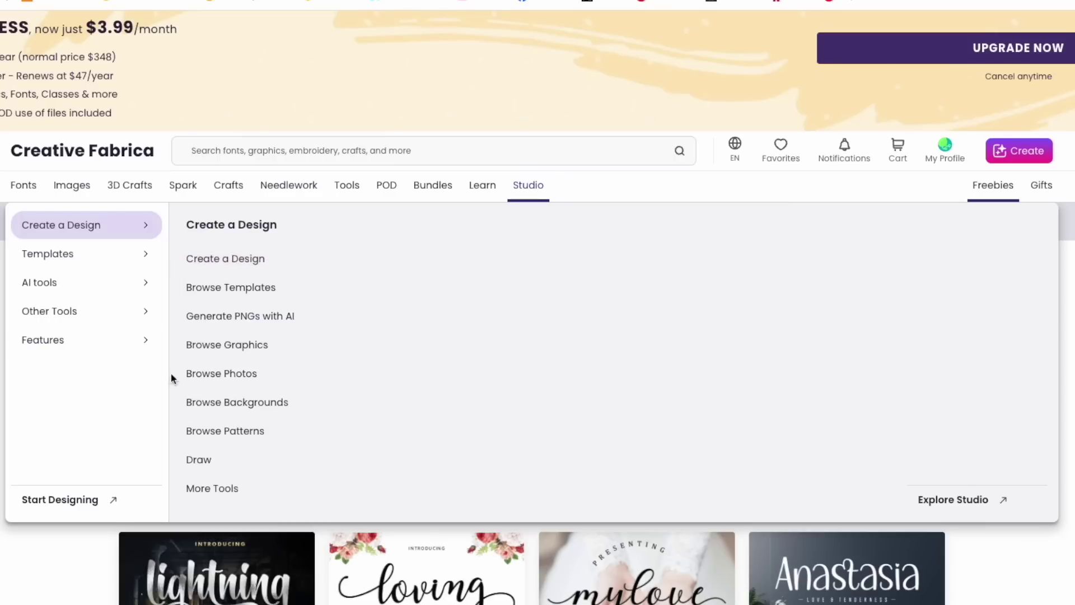
click(94, 501)
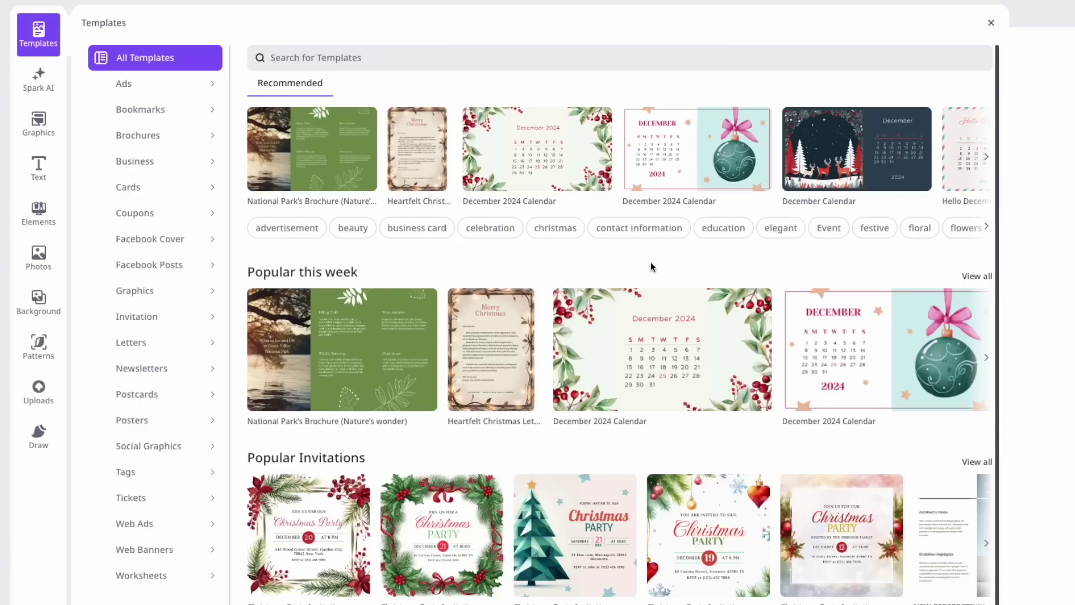
- Search the templates for "t-shirt" and narrow them to the T-Shirts category
scroll(651, 272, down, 1)
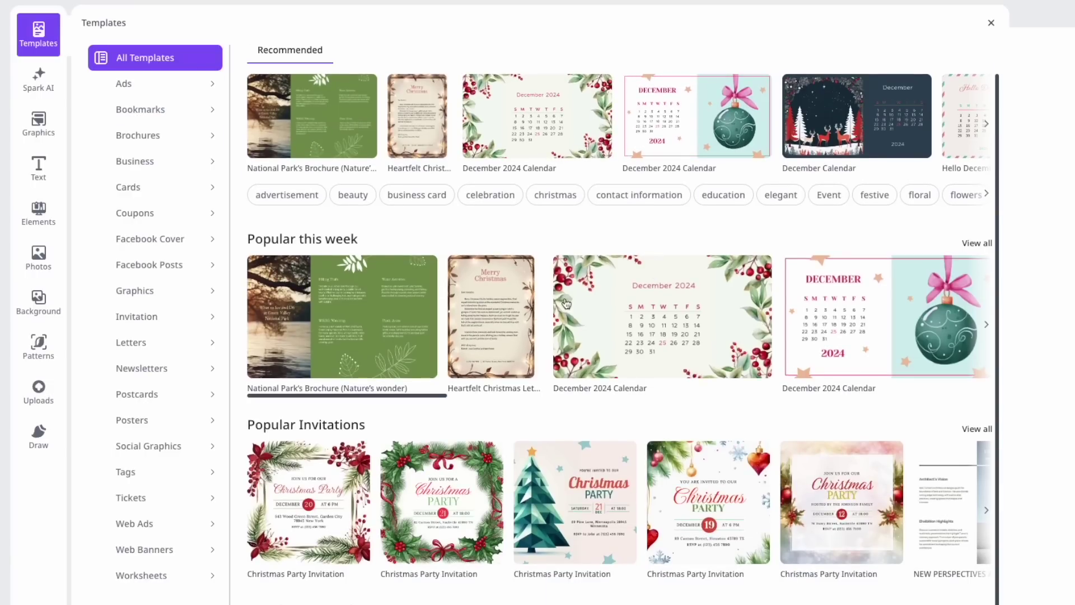
scroll(410, 409, down, 1)
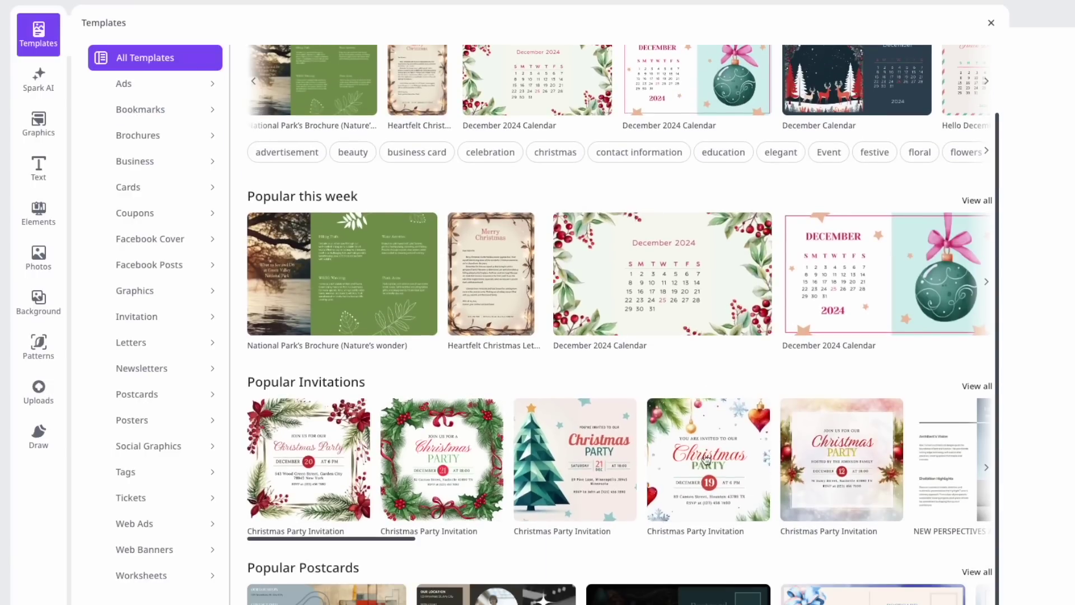
scroll(563, 252, up, 1)
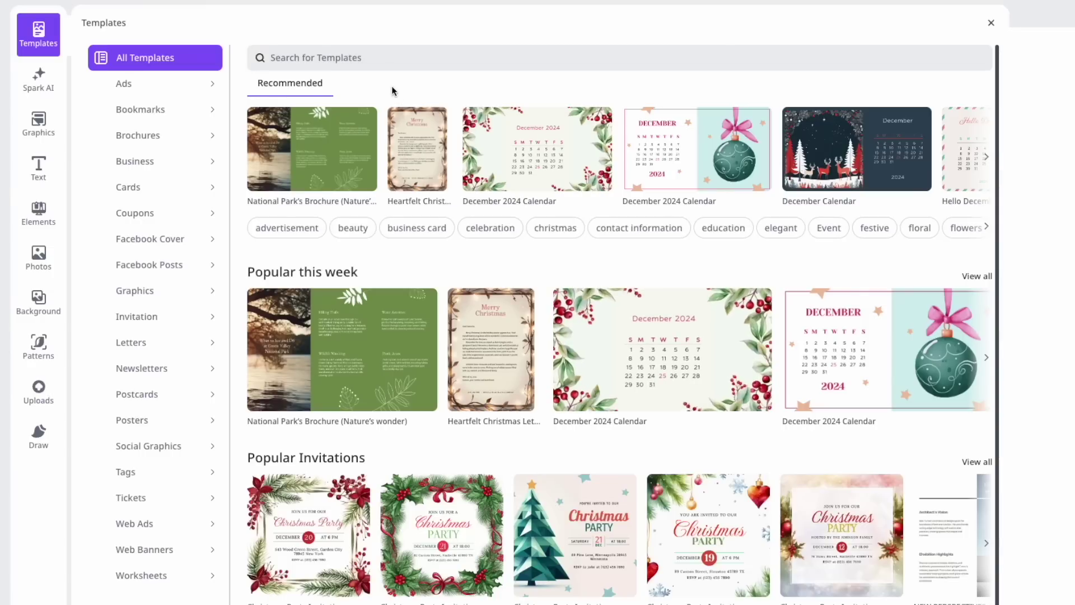
click(335, 61)
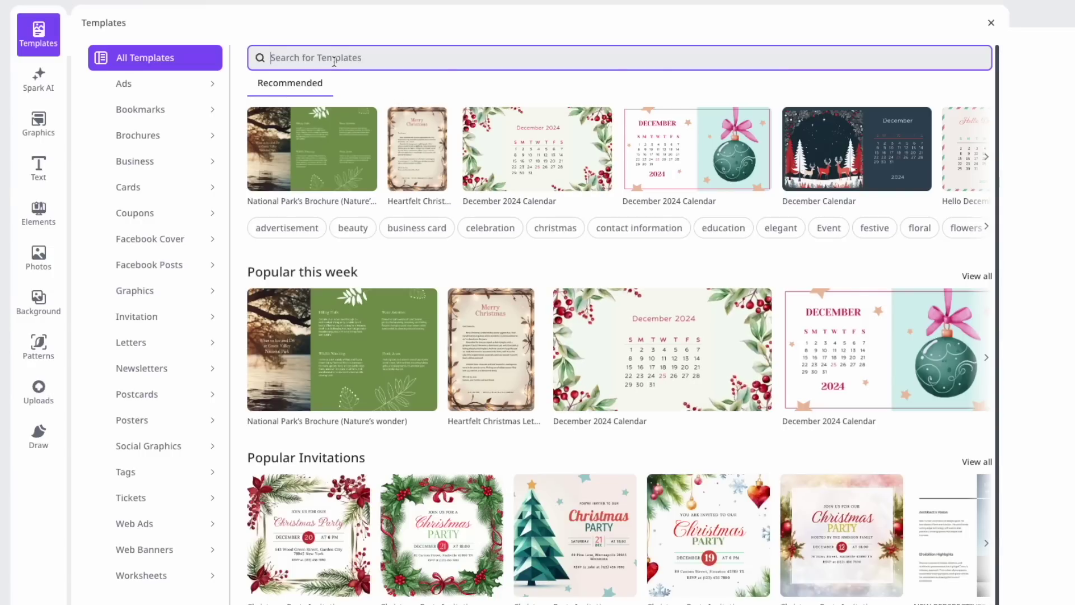
text(t)
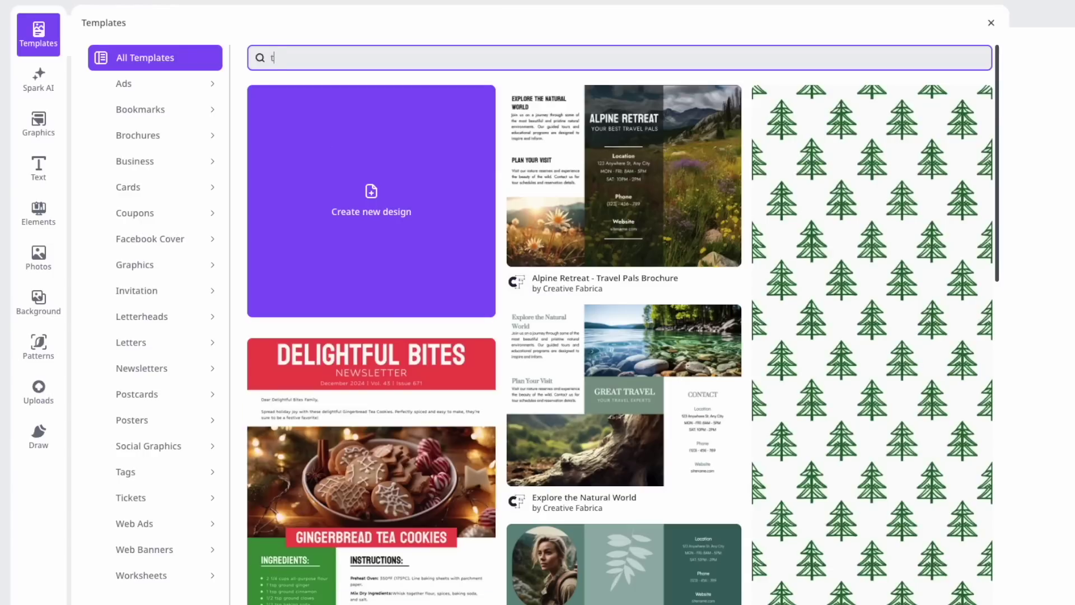
text(-shirt)
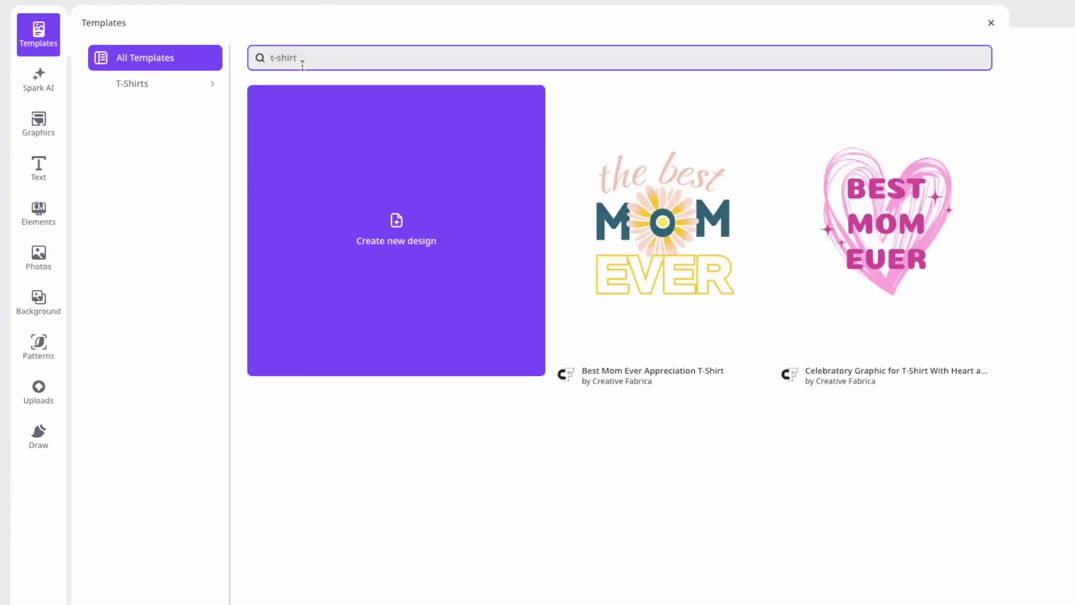
click(148, 92)
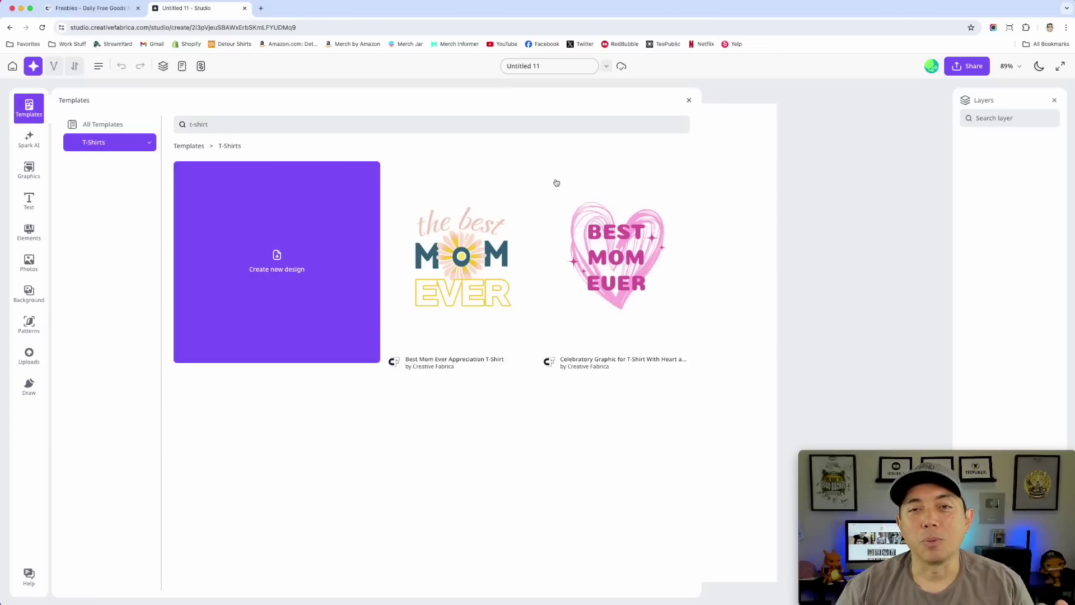
- Close the template browser and return to the Studio home page
click(690, 100)
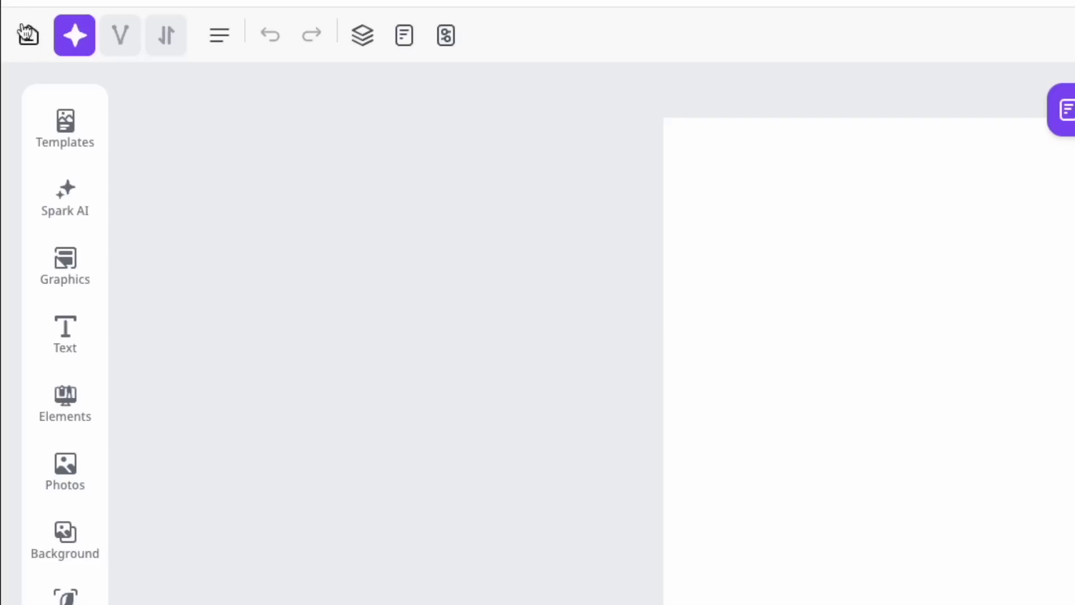
click(28, 37)
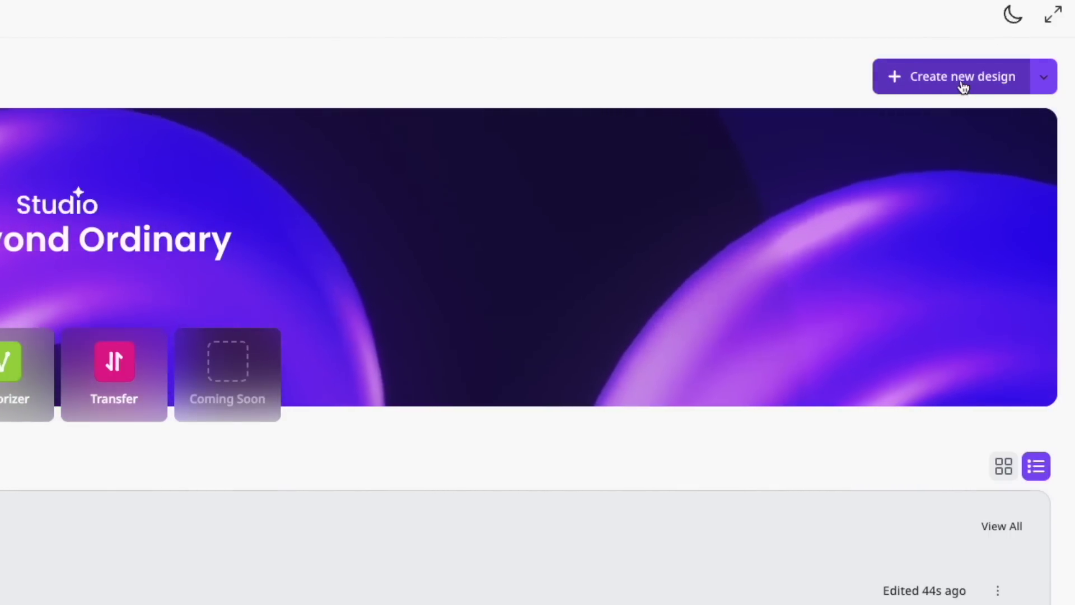
- Create a new design from the Print on Demand preset Amazon Merch T-Shirt at 4500 x 5400 px
click(962, 83)
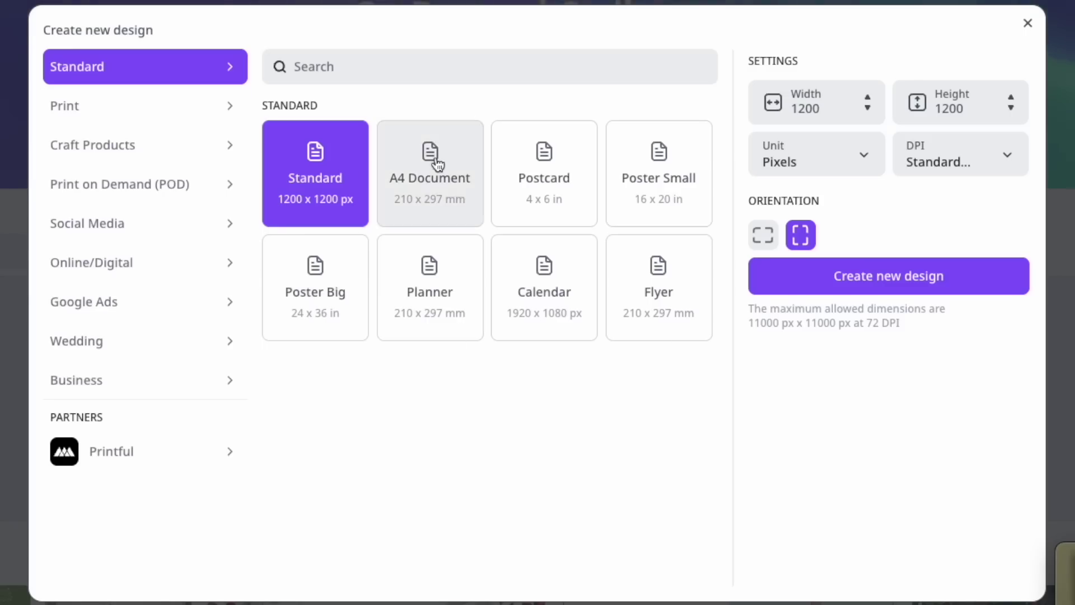
click(133, 116)
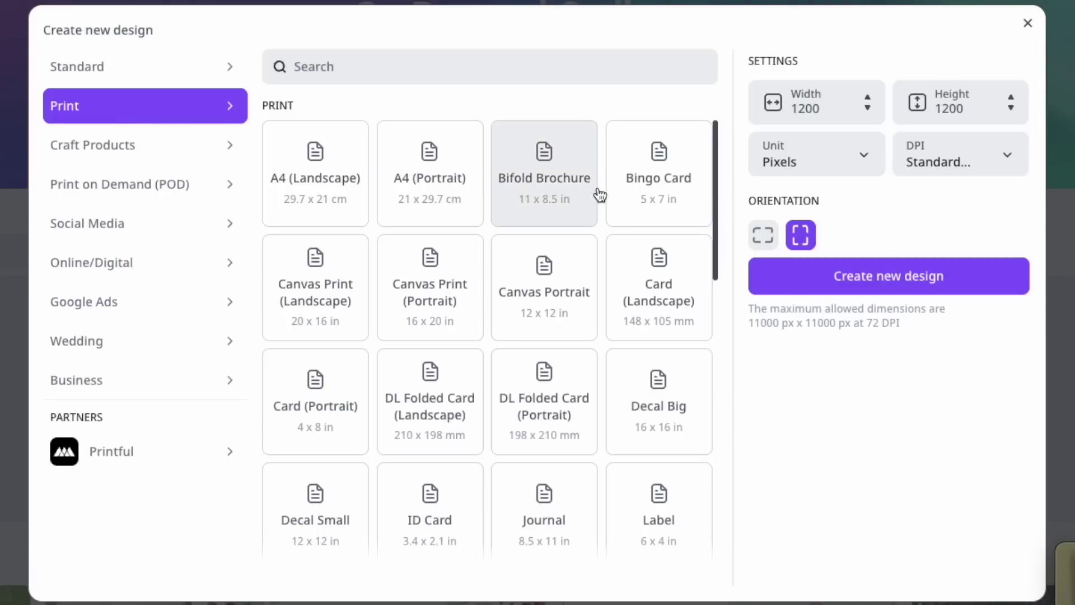
click(96, 146)
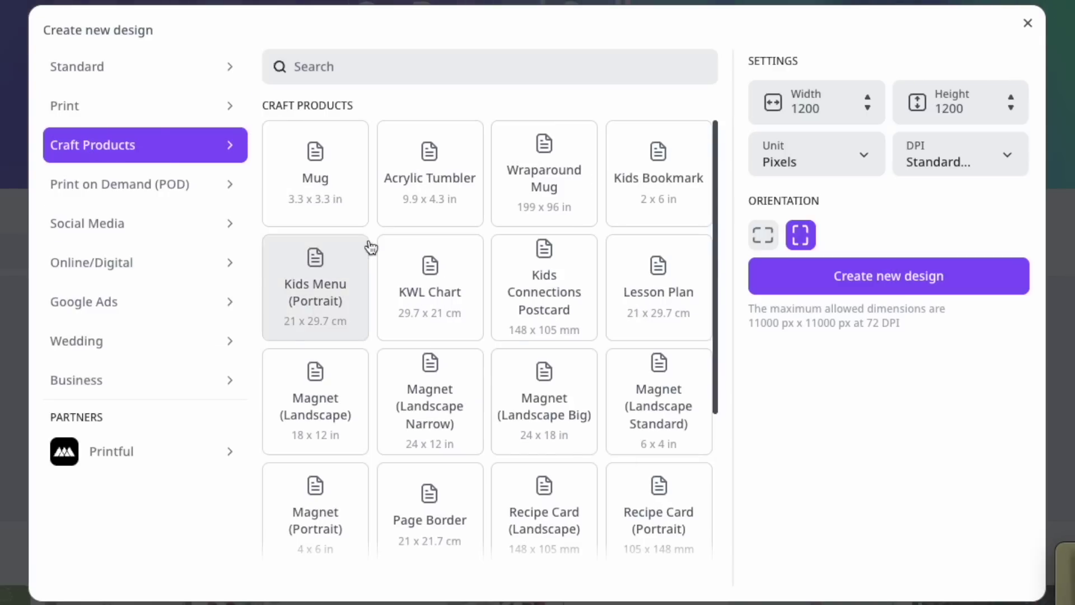
click(136, 197)
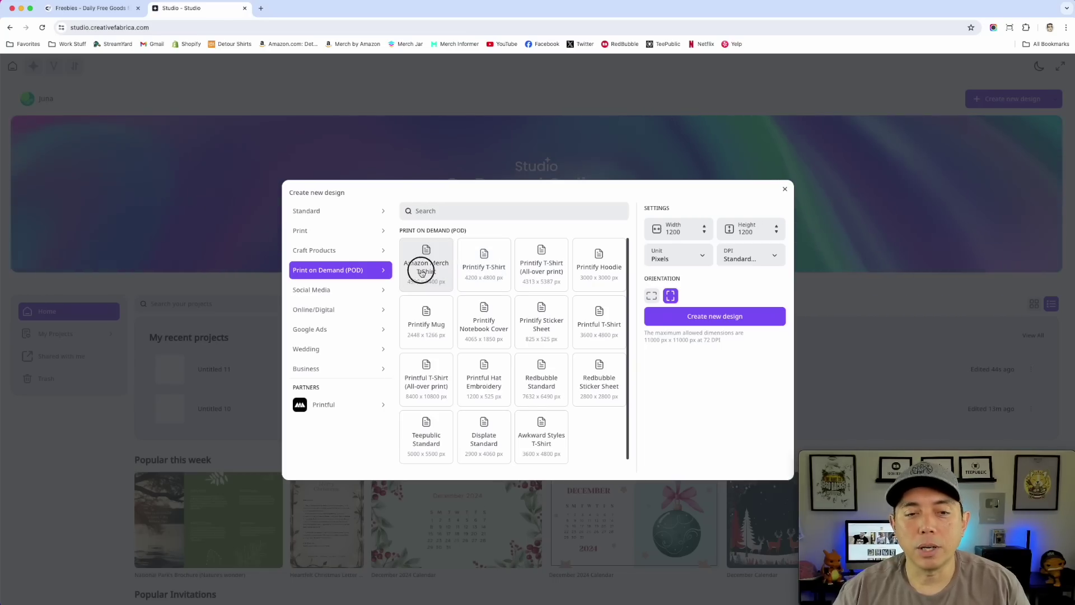
click(422, 273)
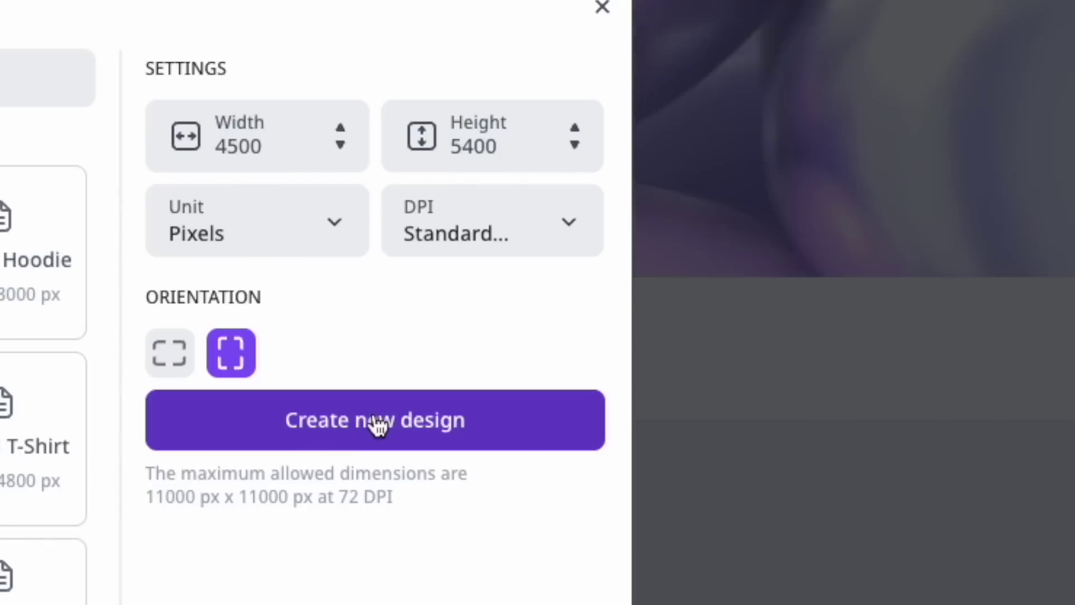
click(377, 425)
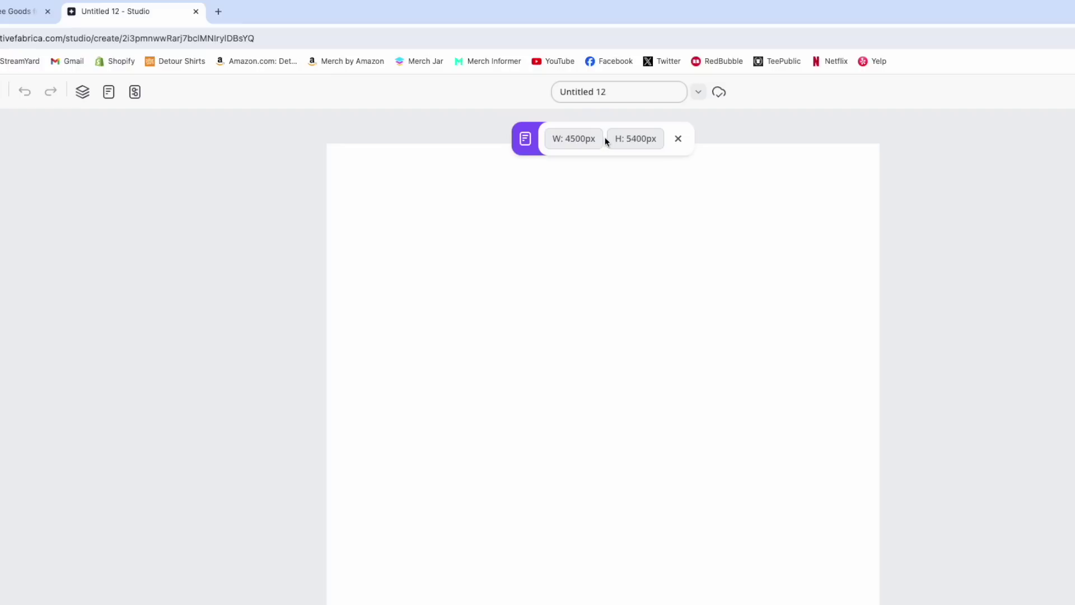
- Close and reopen the canvas size controls twice
click(678, 139)
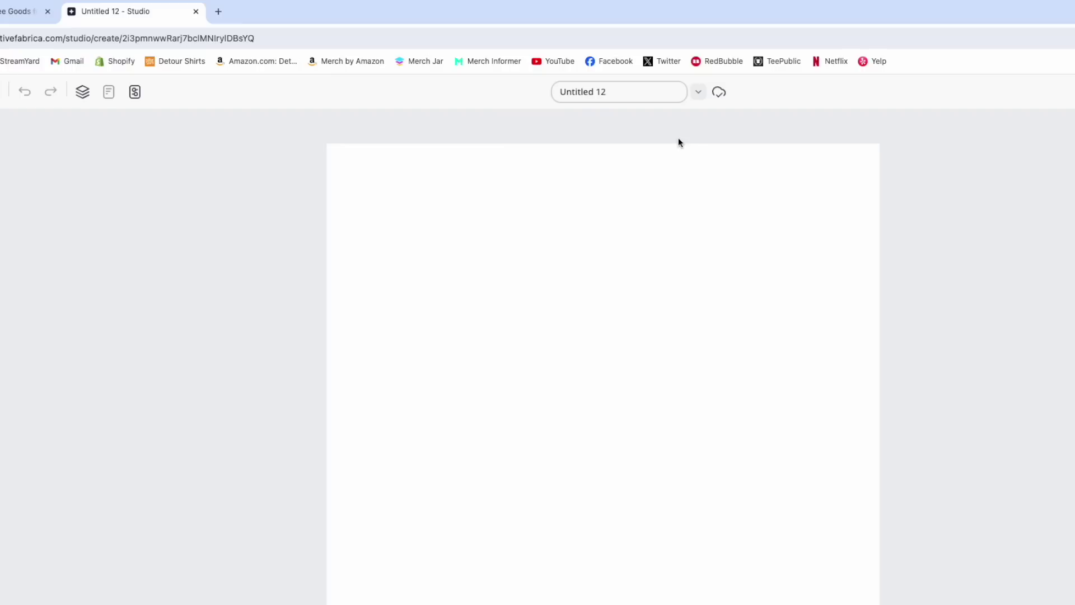
click(109, 96)
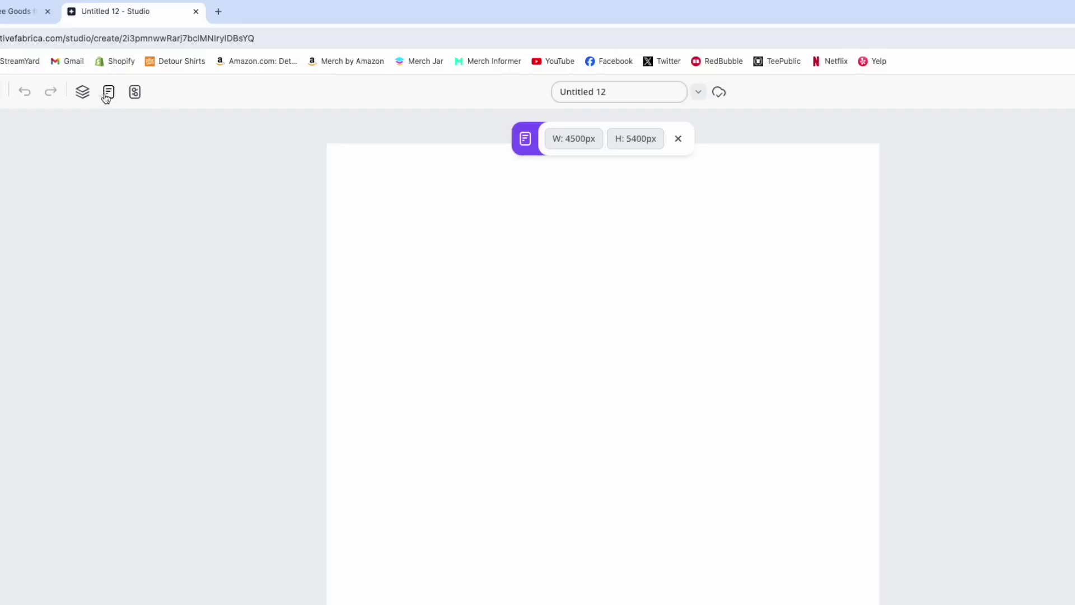
click(678, 138)
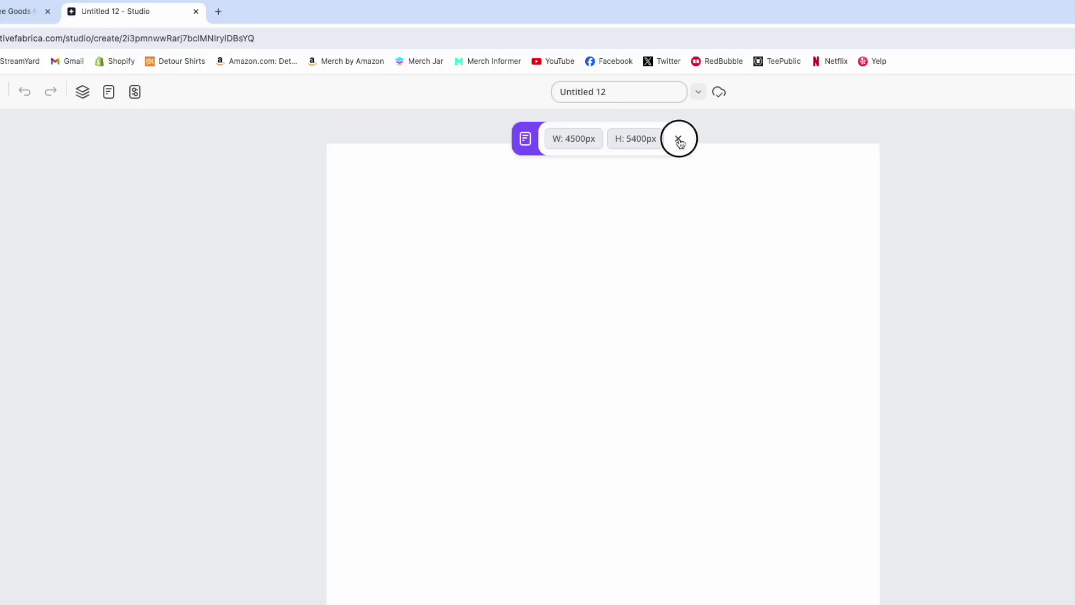
click(107, 99)
- Change the canvas width to 540 px, then correct it to 5400 px
click(573, 140)
double_click(480, 184)
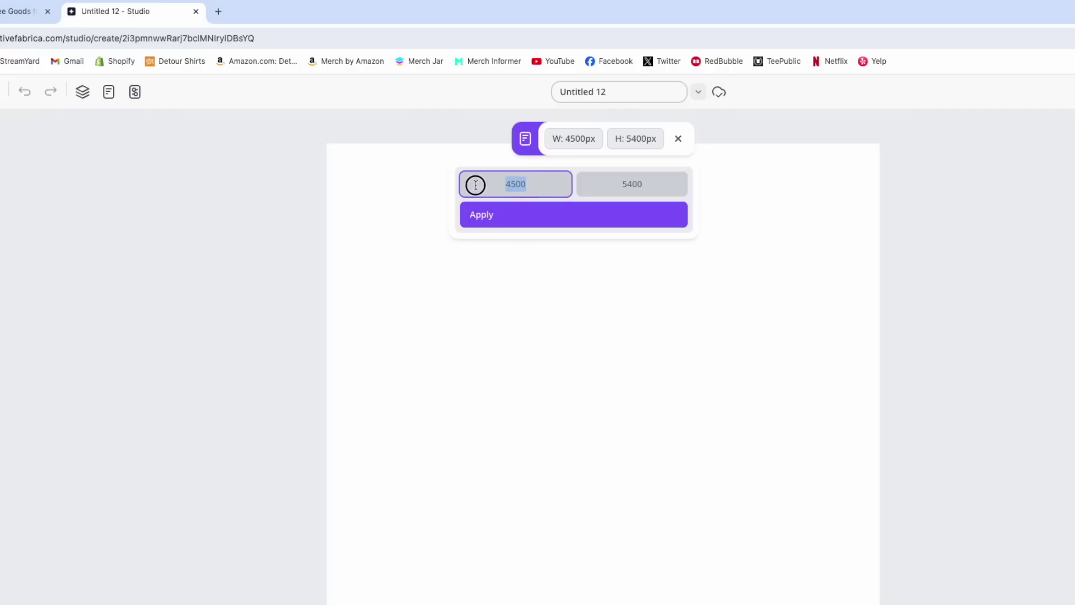
text(540)
click(493, 218)
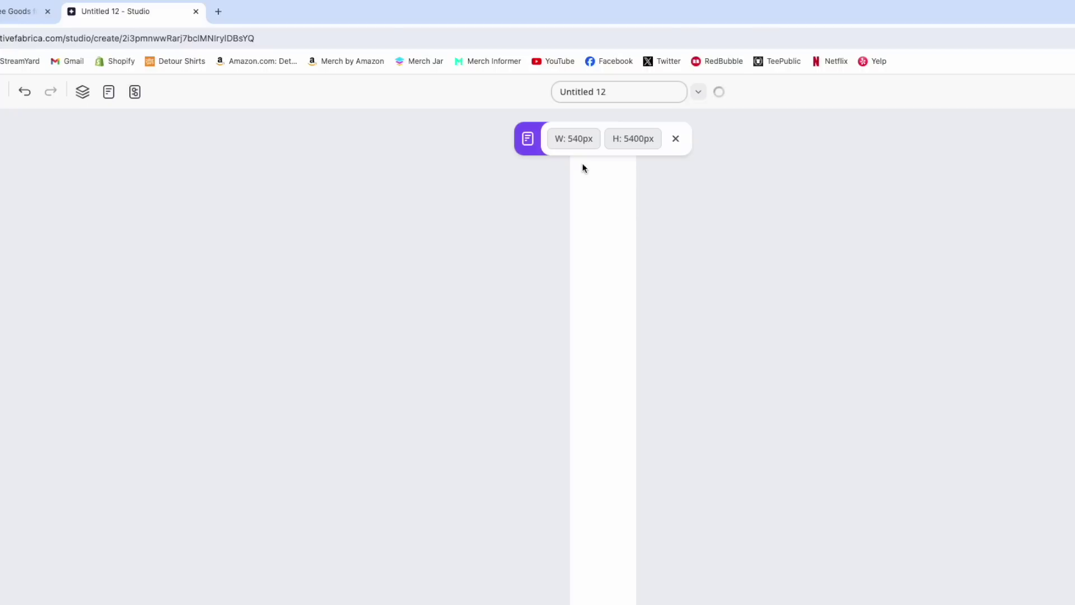
click(577, 140)
text(00)
click(535, 224)
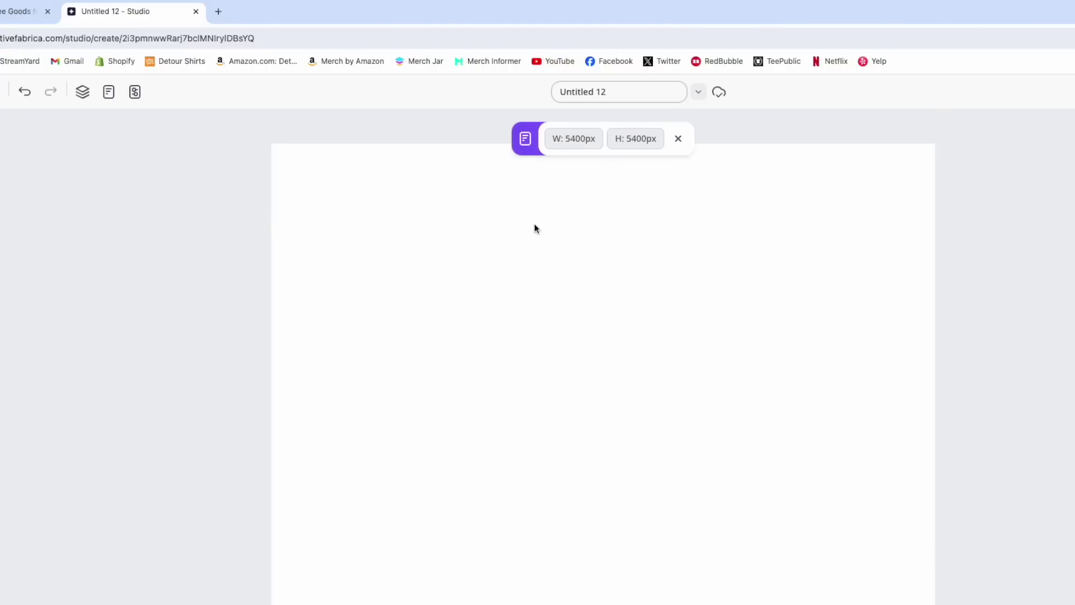
- Set the canvas width back to 4500 px and close the canvas size controls
click(578, 140)
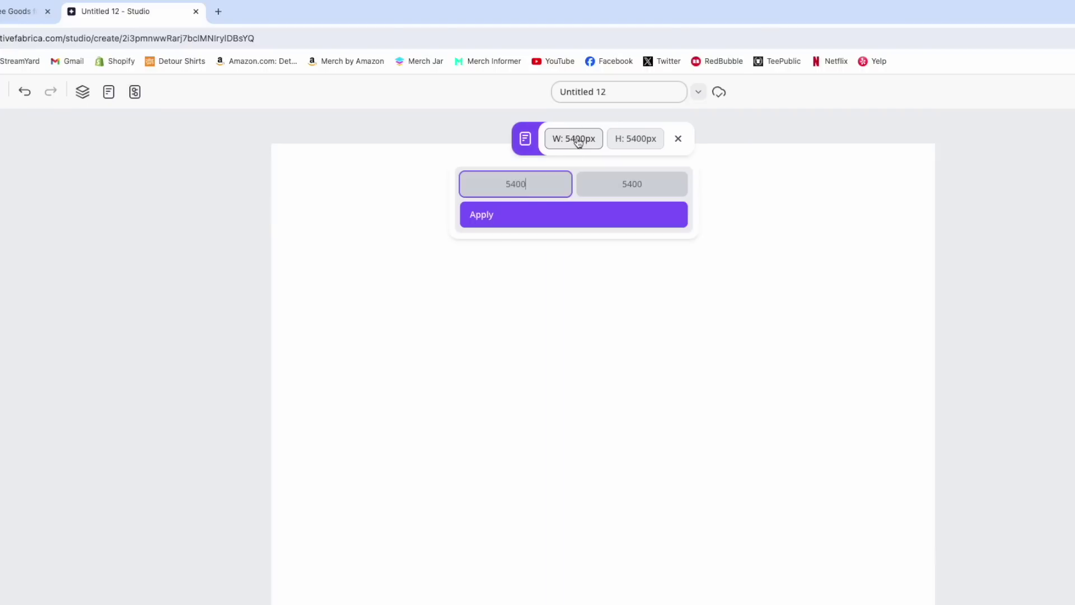
drag(513, 183, 495, 182)
text(45)
click(506, 214)
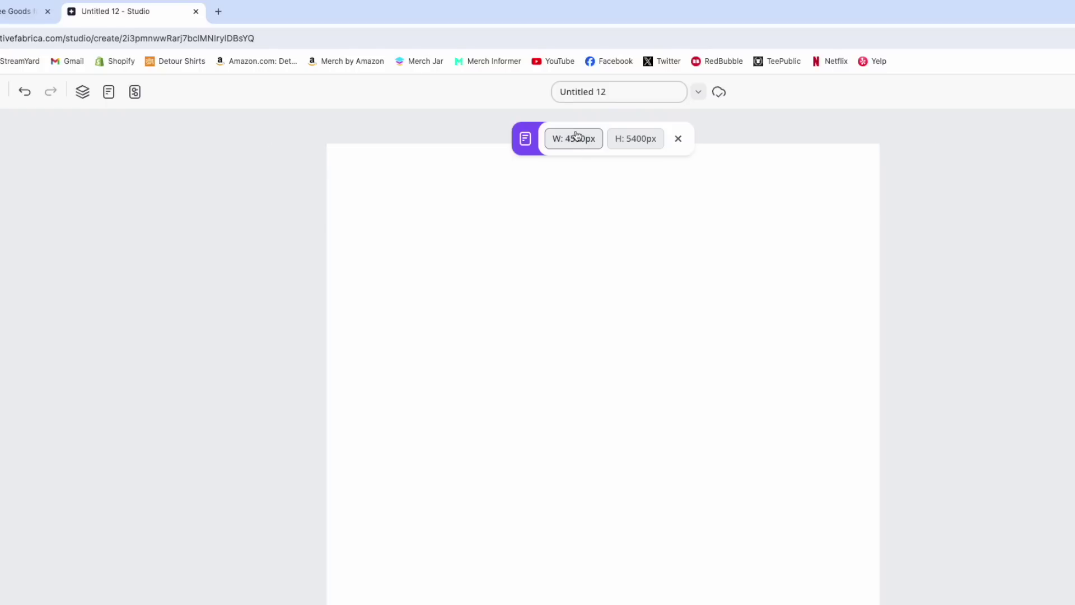
click(678, 140)
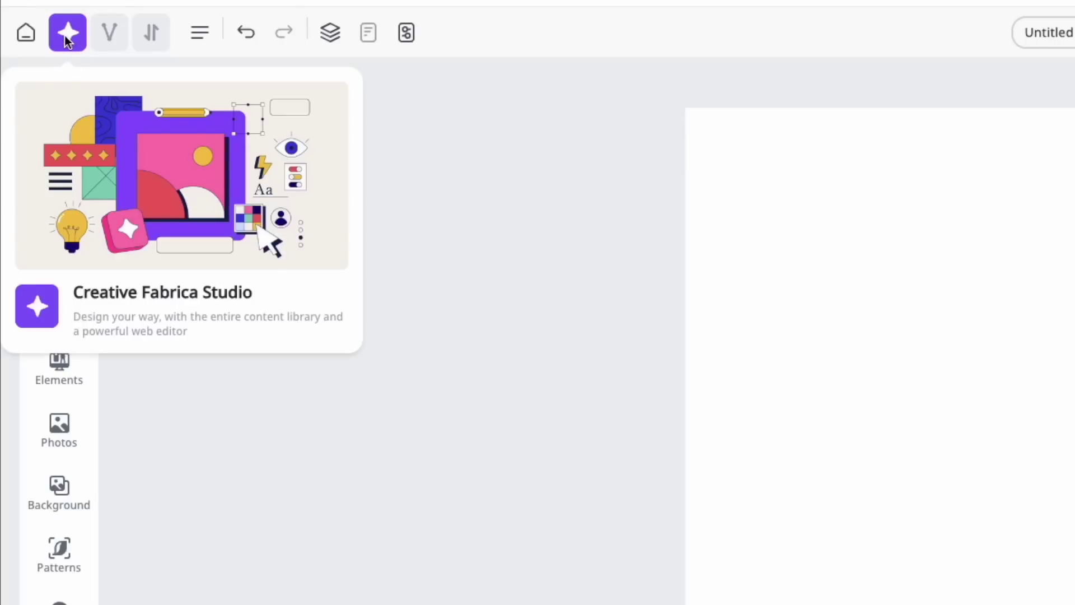
- Review the available Studio apps and the main commands for designs, importing, saving, downloading, licensing and help
mouse_move(113, 42)
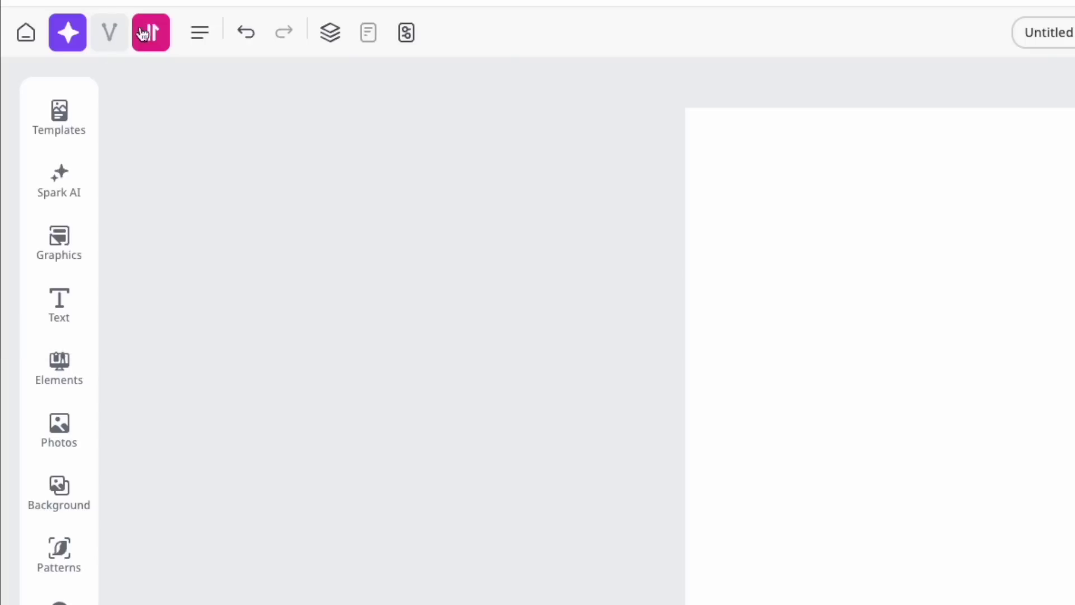
mouse_move(152, 41)
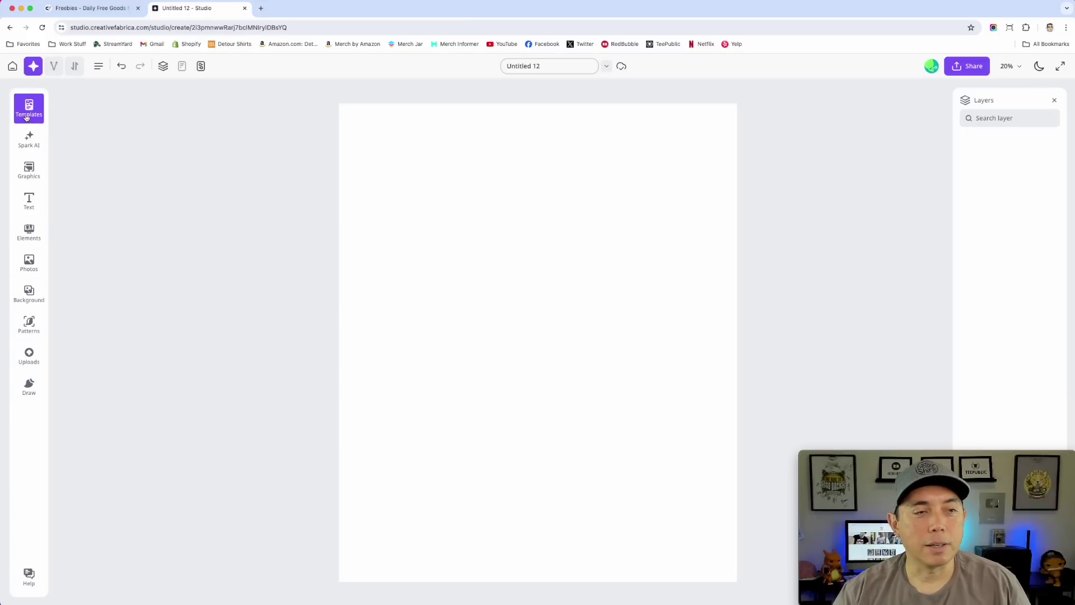
click(98, 67)
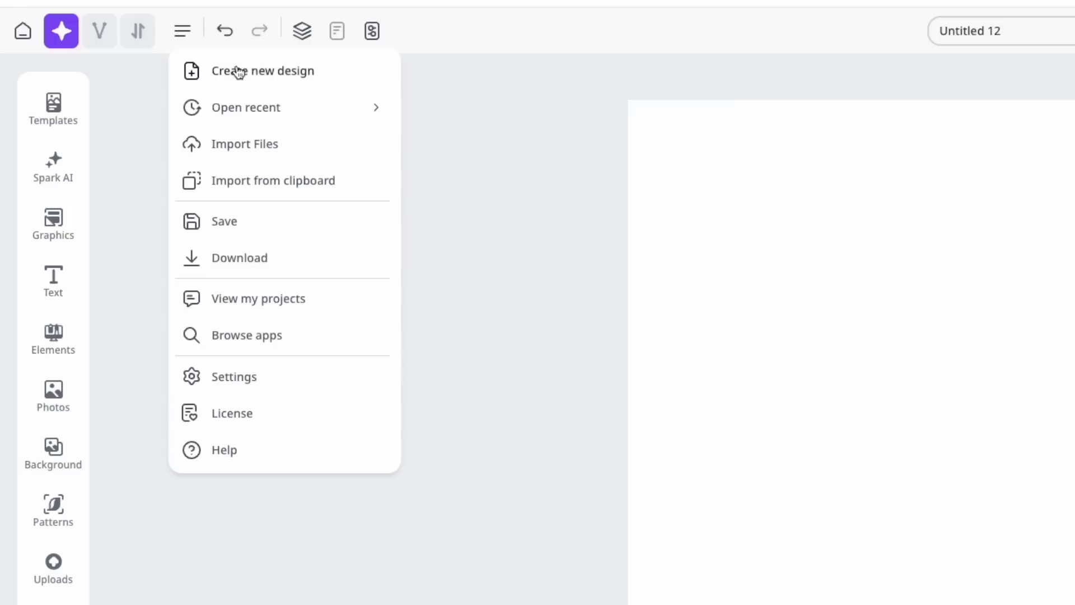
mouse_move(265, 99)
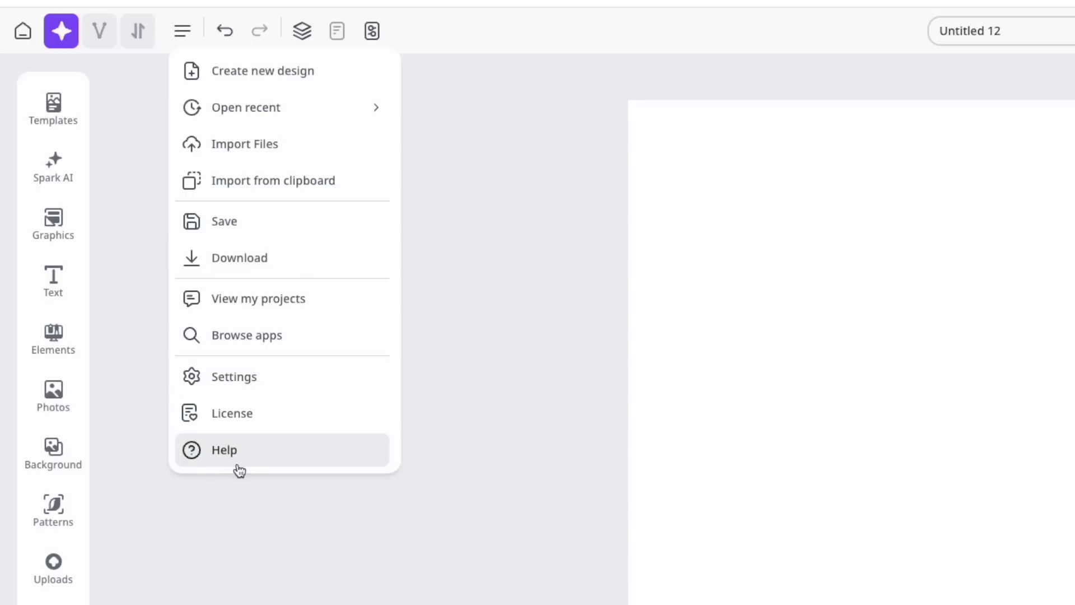
click(230, 31)
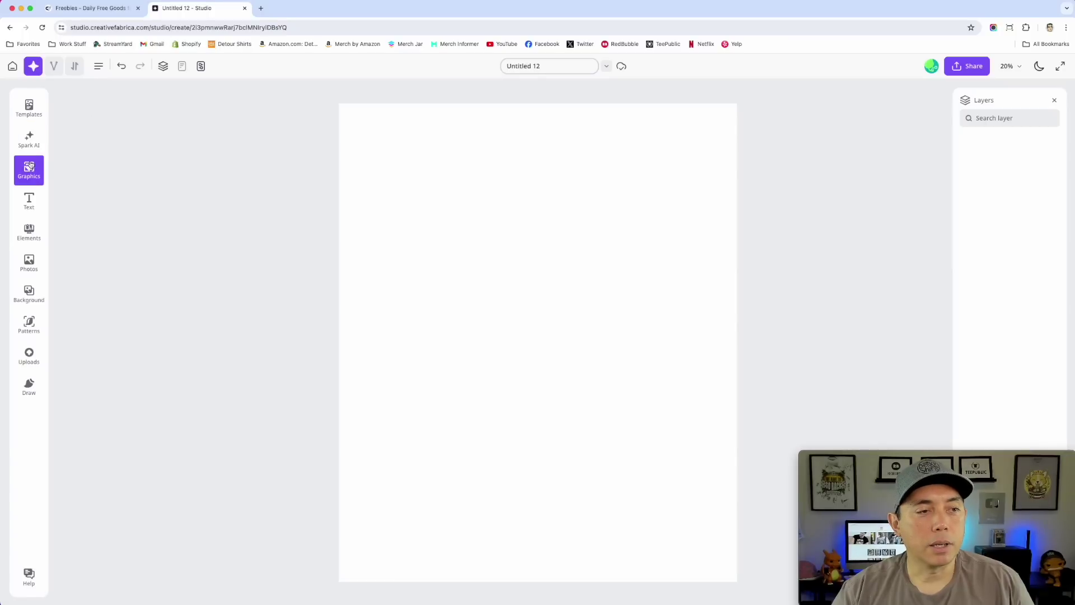
- Add the "FEELIN' FOXY" text template to the canvas and enlarge the word FOXY to over half the canvas width
click(29, 200)
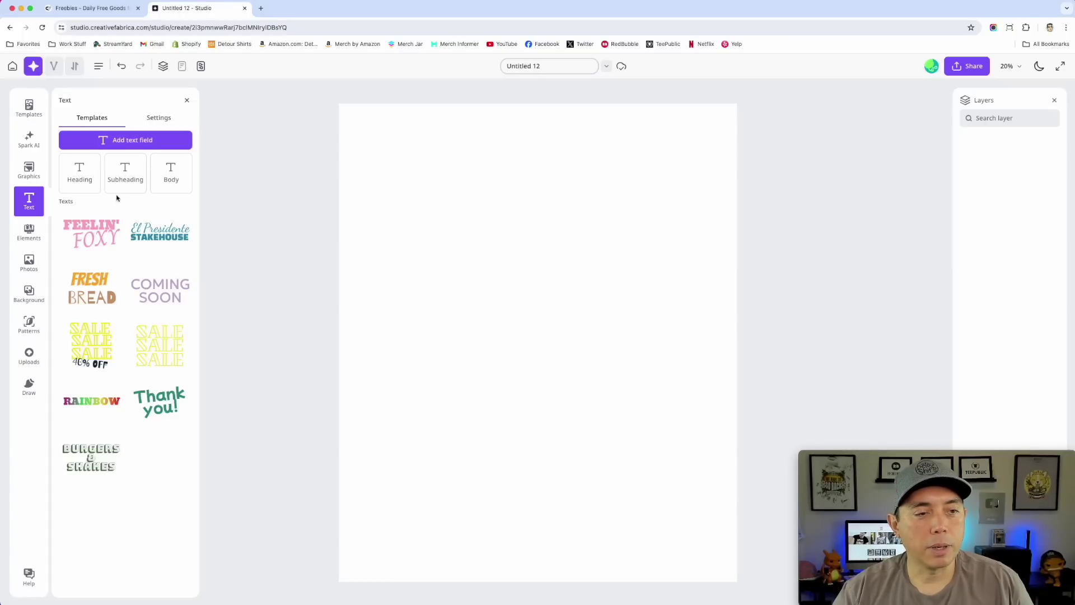
click(87, 224)
drag(415, 170, 685, 297)
click(308, 127)
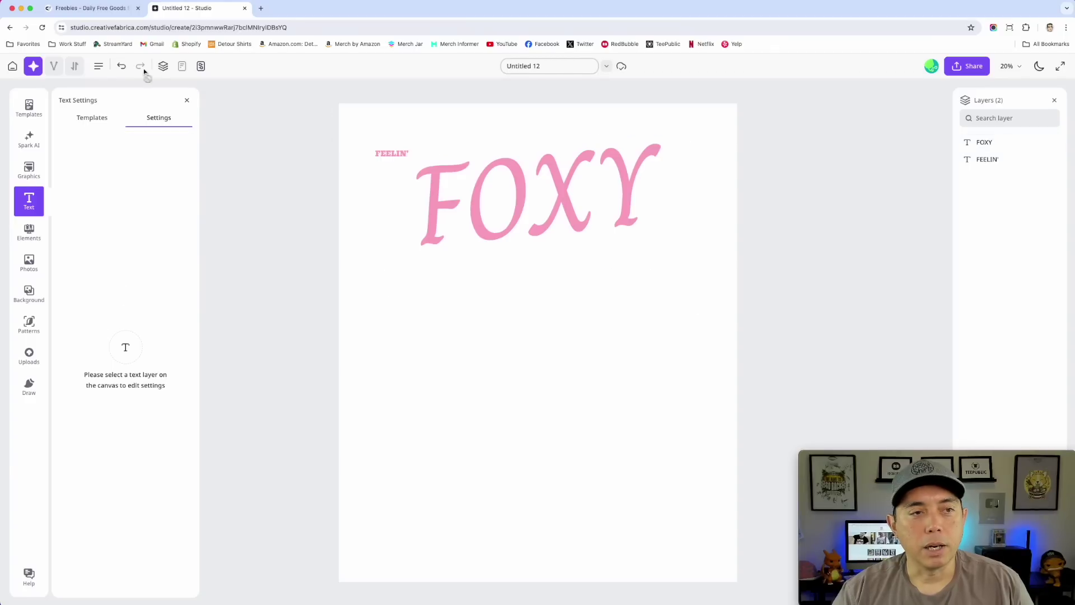
- Undo and redo the enlargement of FOXY, then delete both words from the canvas
click(122, 66)
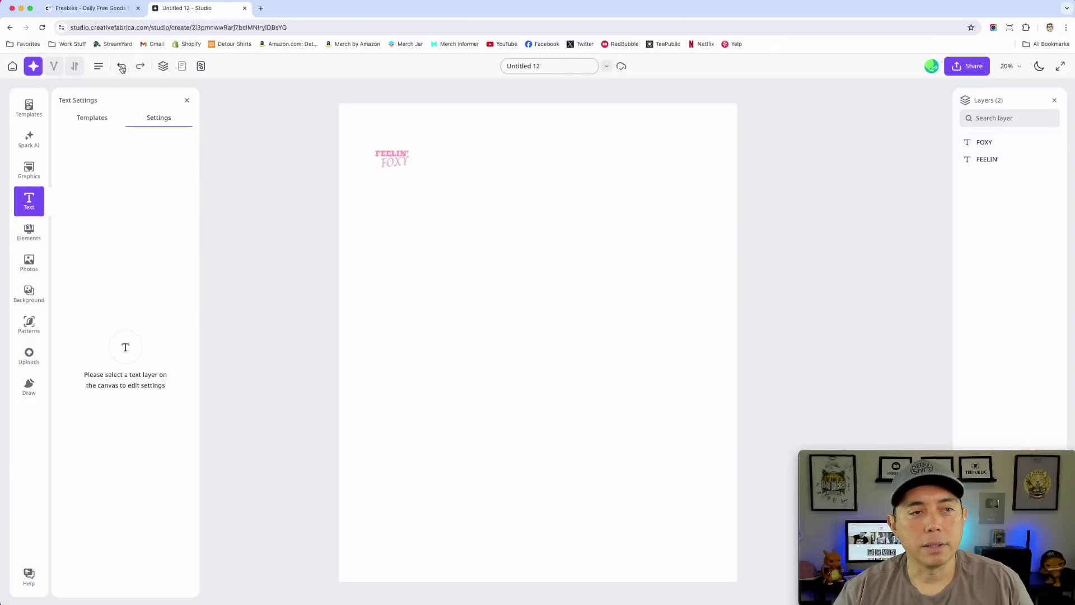
click(140, 66)
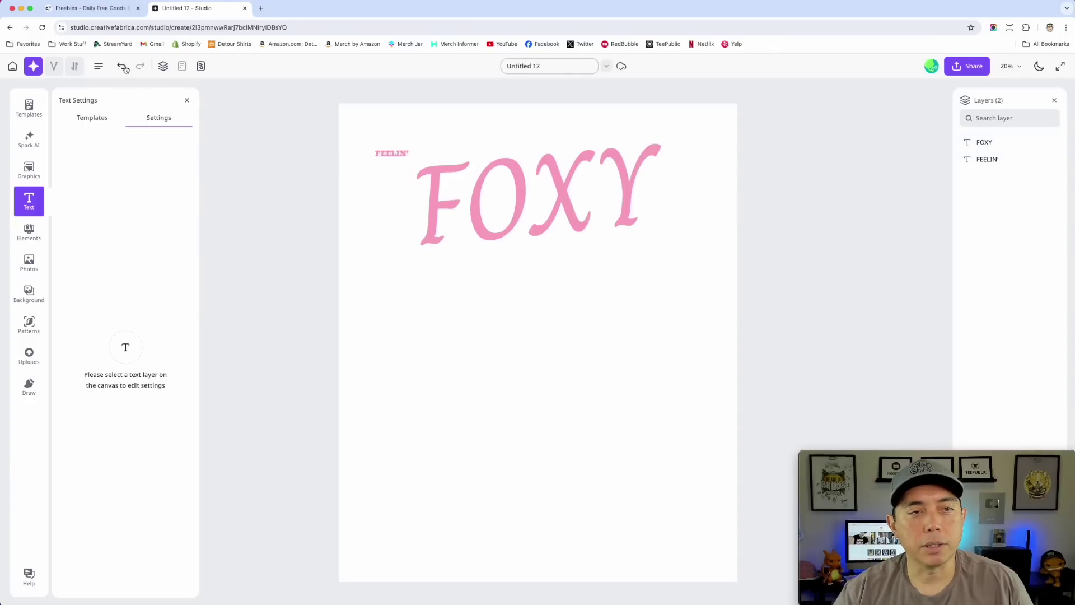
click(122, 67)
click(141, 67)
click(122, 66)
drag(485, 192, 365, 138)
key(Delete)
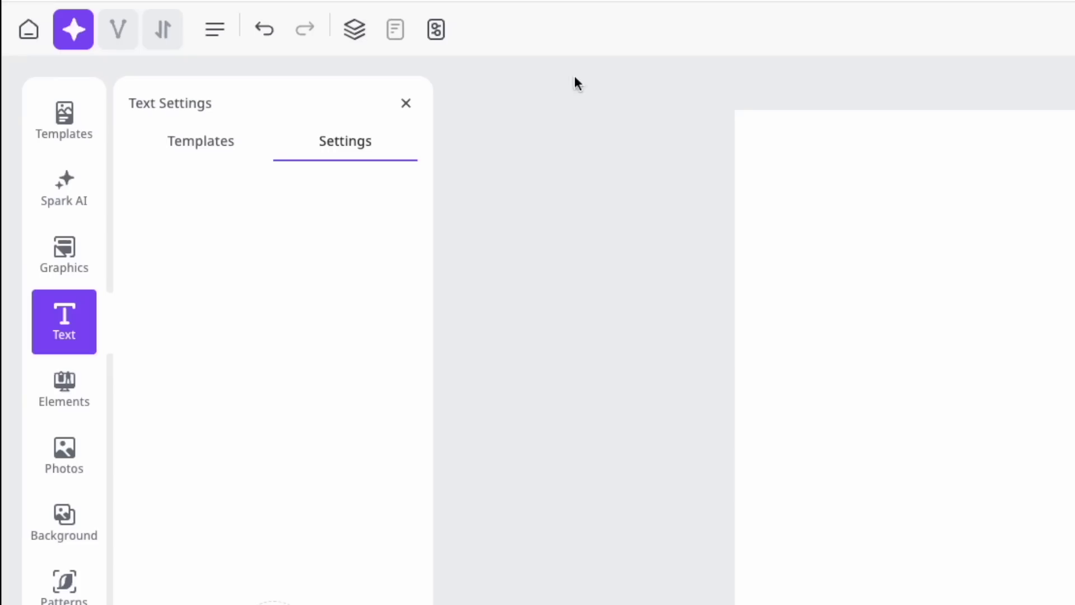
- Hide and show the layers list several times, leaving it shown
click(356, 30)
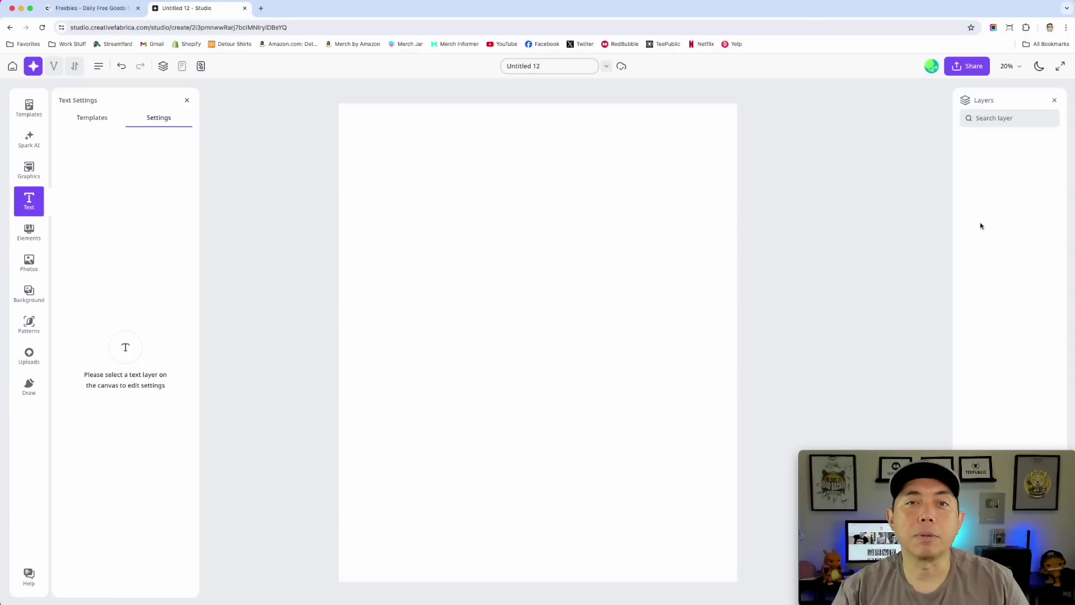
click(162, 66)
click(163, 67)
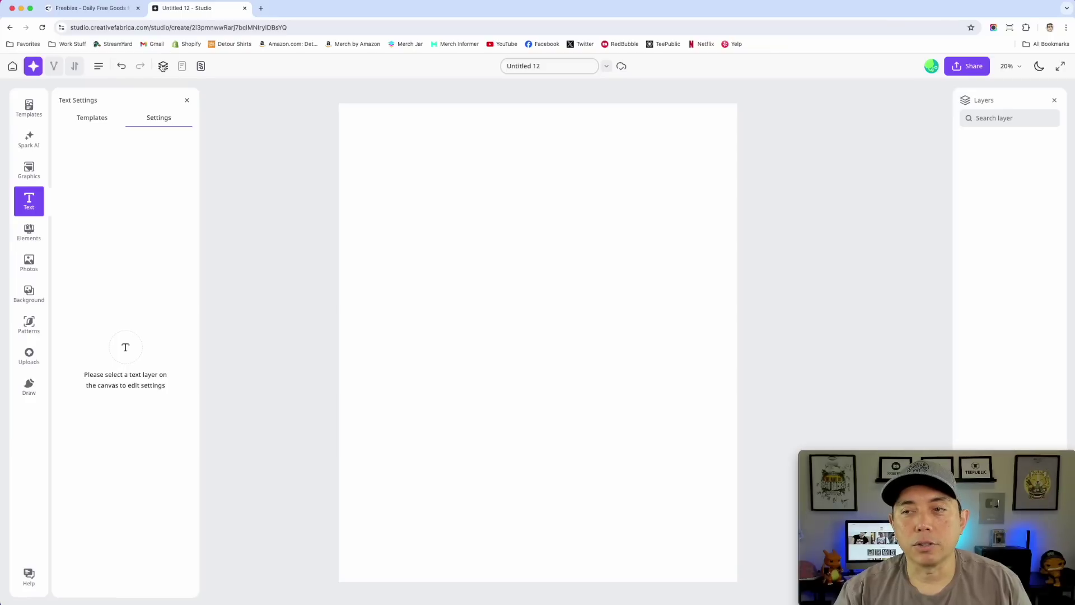
click(162, 67)
click(162, 66)
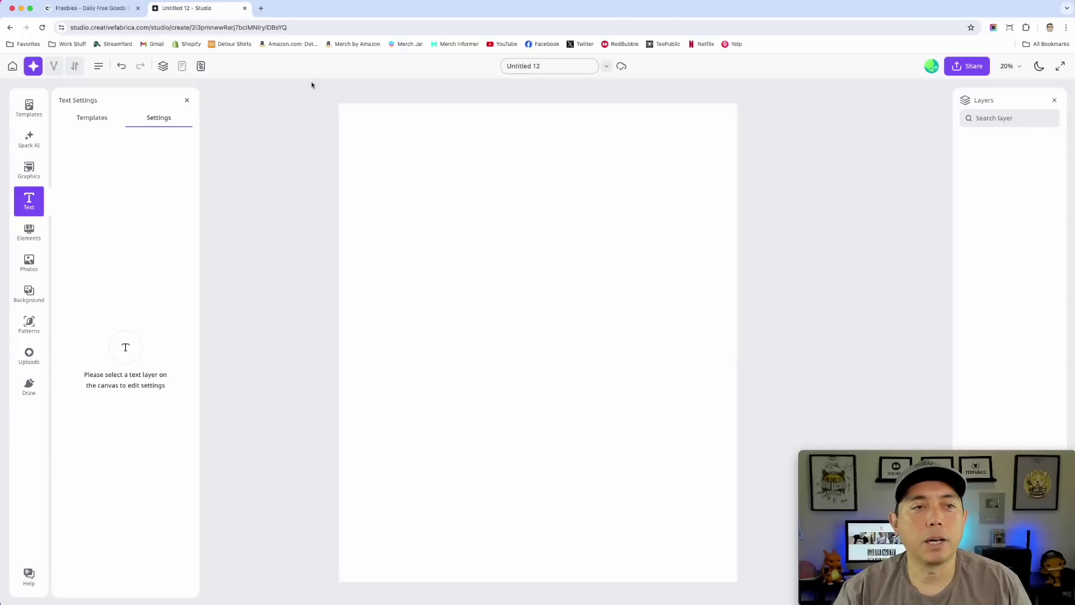
click(1053, 101)
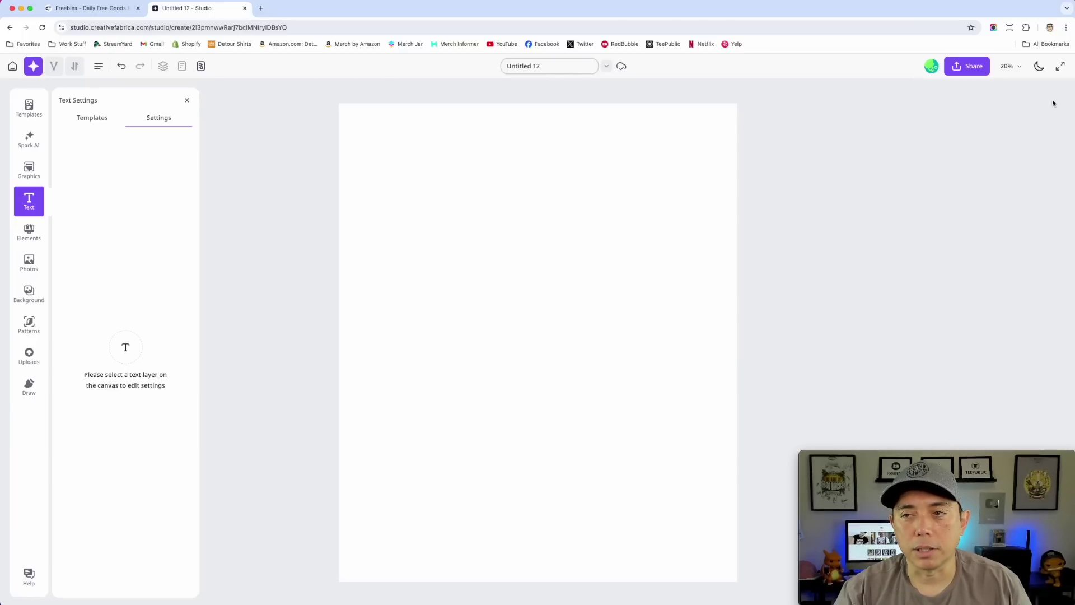
click(163, 66)
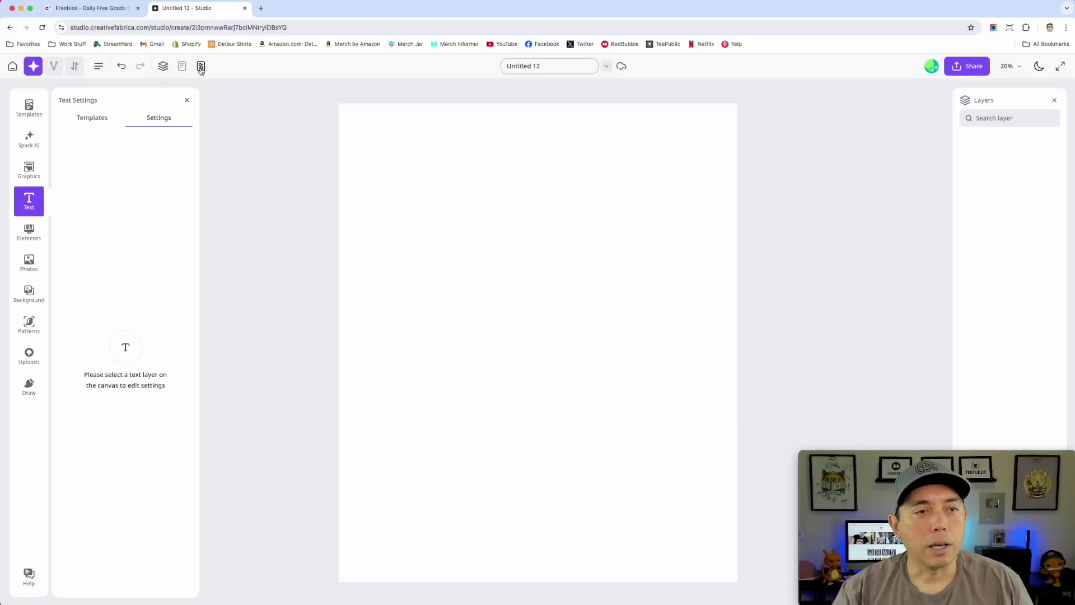
- Toggle the canvas size controls on and off, leaving them shown above the canvas
click(180, 68)
click(180, 68)
click(180, 68)
- Show the rulers along the canvas edges and hide them again
click(202, 66)
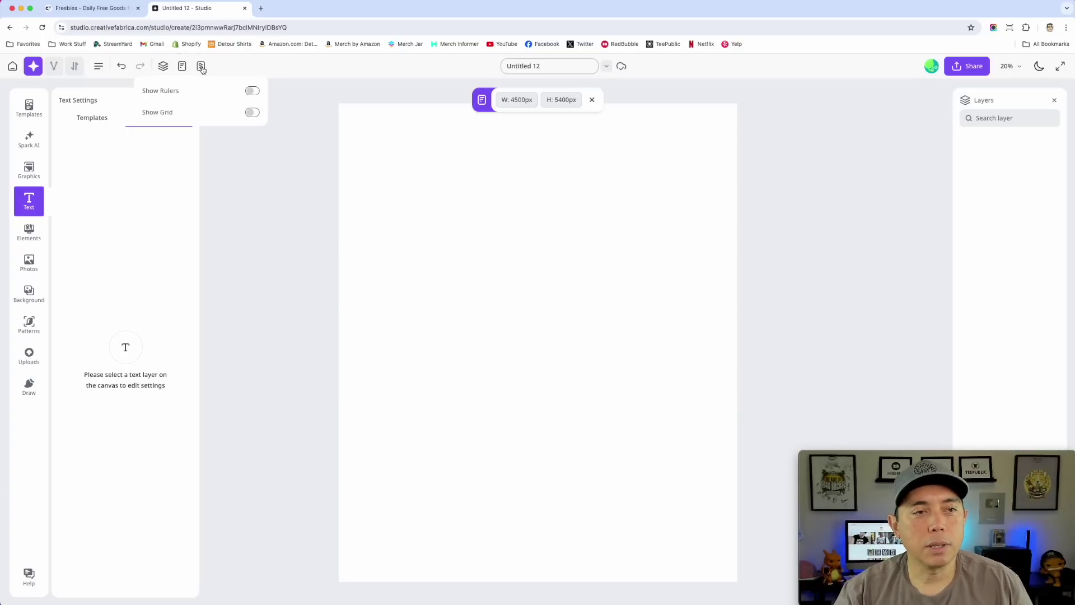
click(254, 92)
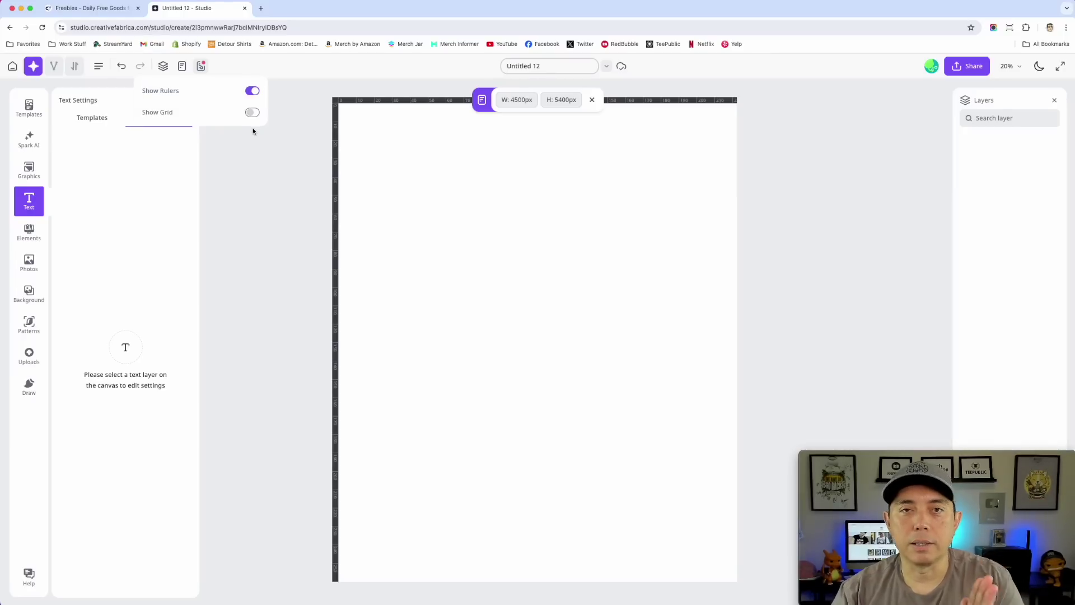
click(252, 90)
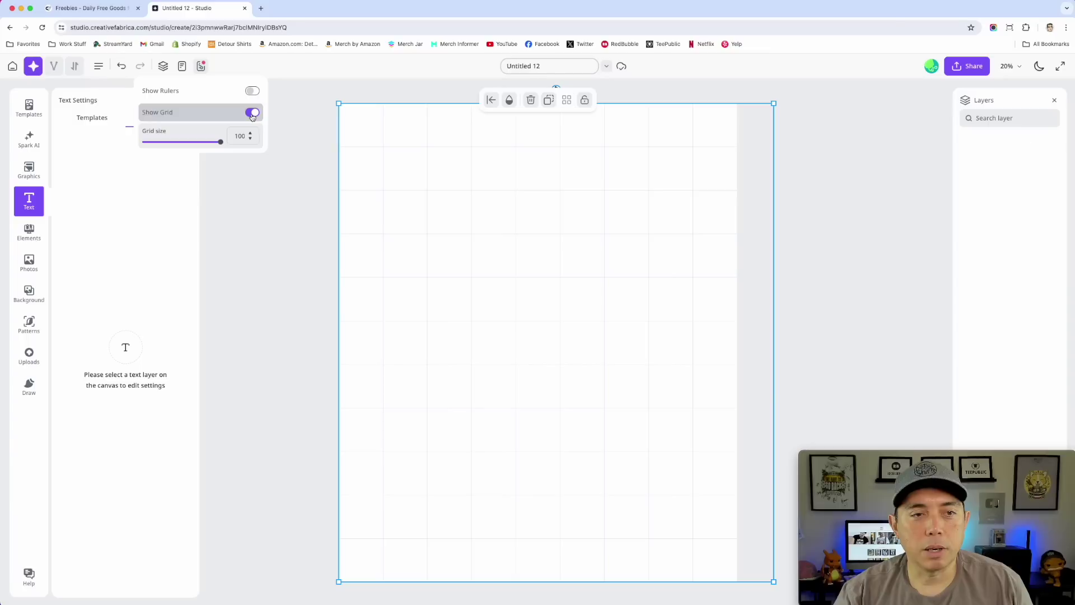
- Show the grid and shrink its overlay to about the canvas width, then turn the grid off
drag(221, 142, 296, 153)
drag(775, 581, 726, 552)
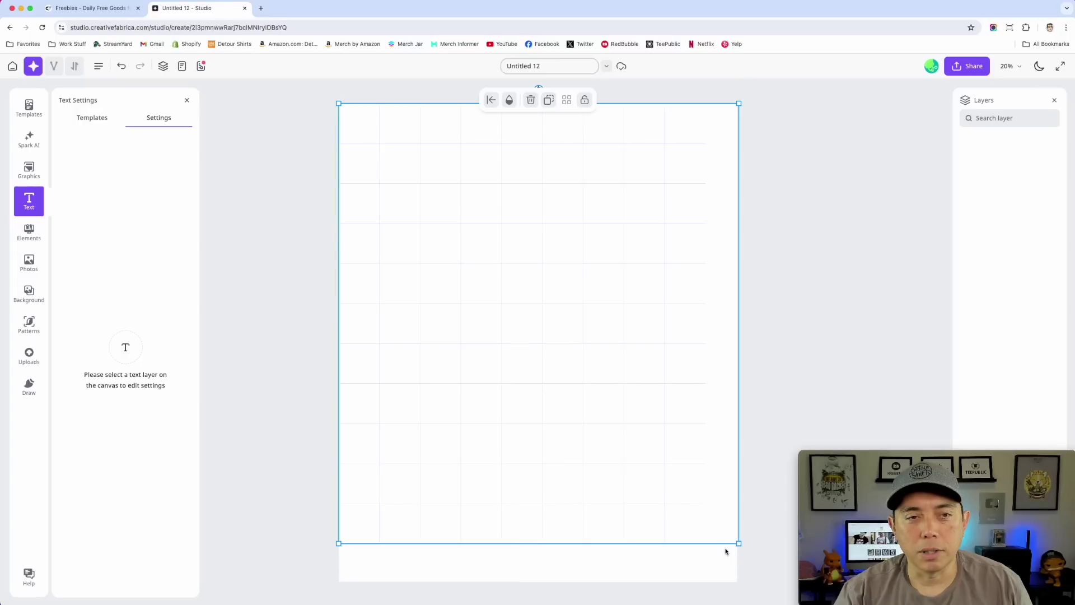
click(200, 66)
click(252, 113)
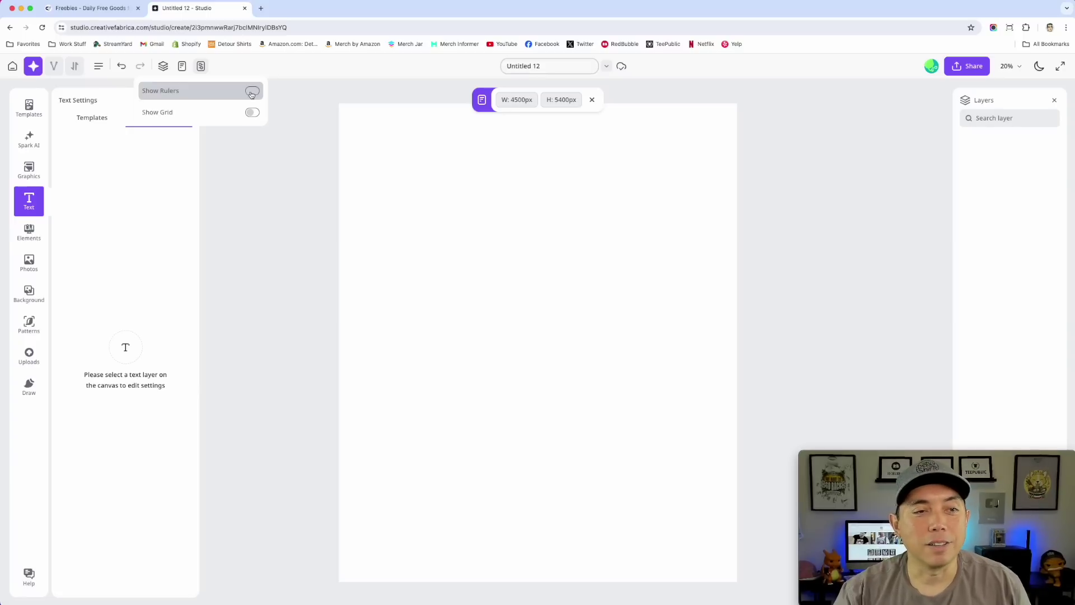
- Clear the workspace by closing the view options, text settings, canvas size controls and layers list
click(291, 136)
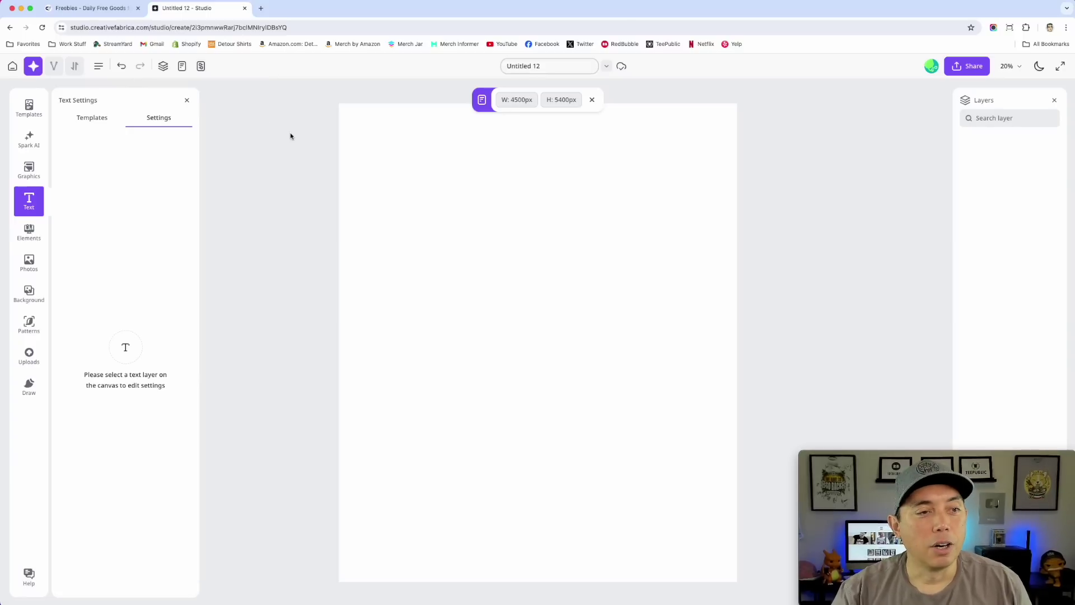
click(186, 101)
click(592, 100)
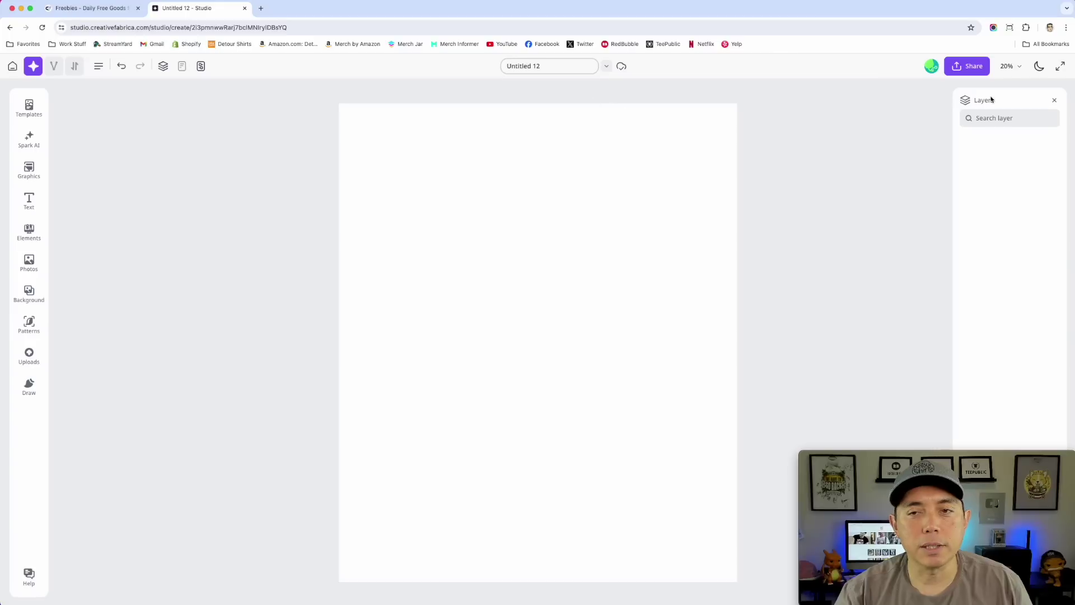
click(1054, 101)
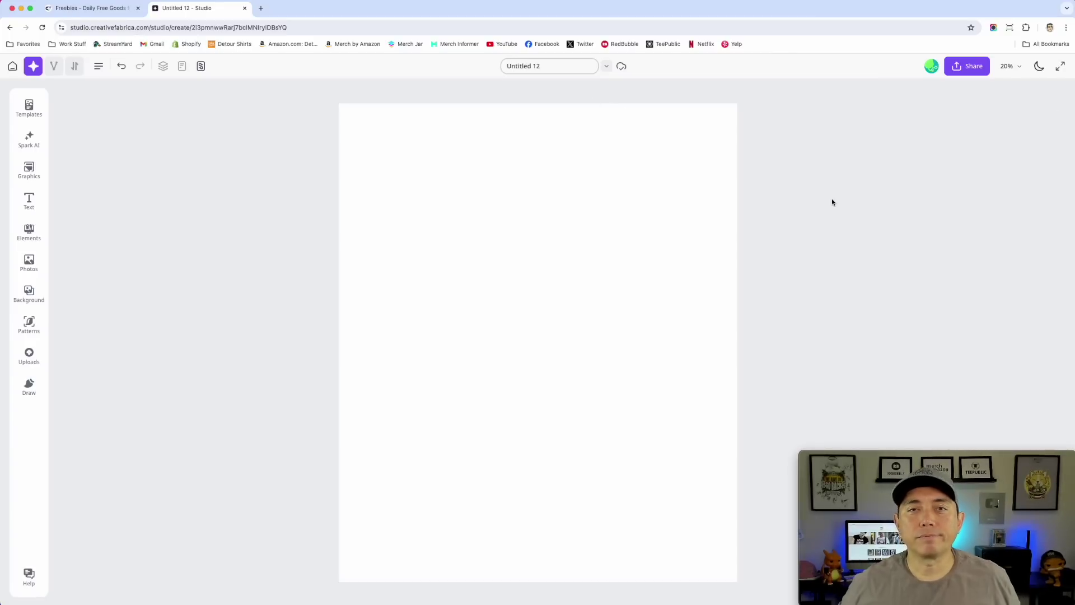
- Look through the available template categories, including T-Shirts, Bookmarks and Brochures
click(29, 109)
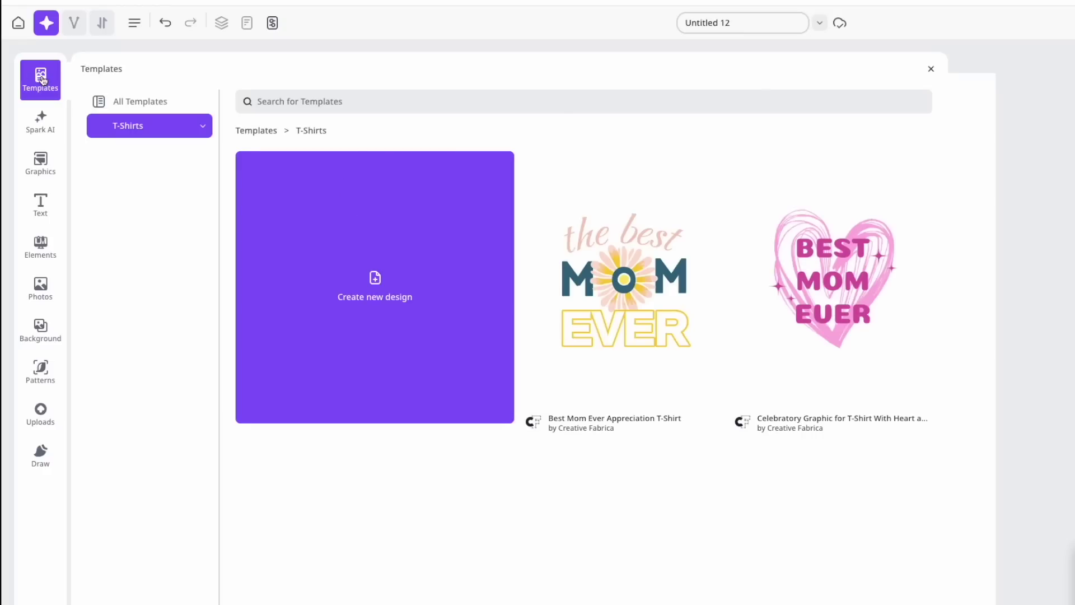
click(203, 129)
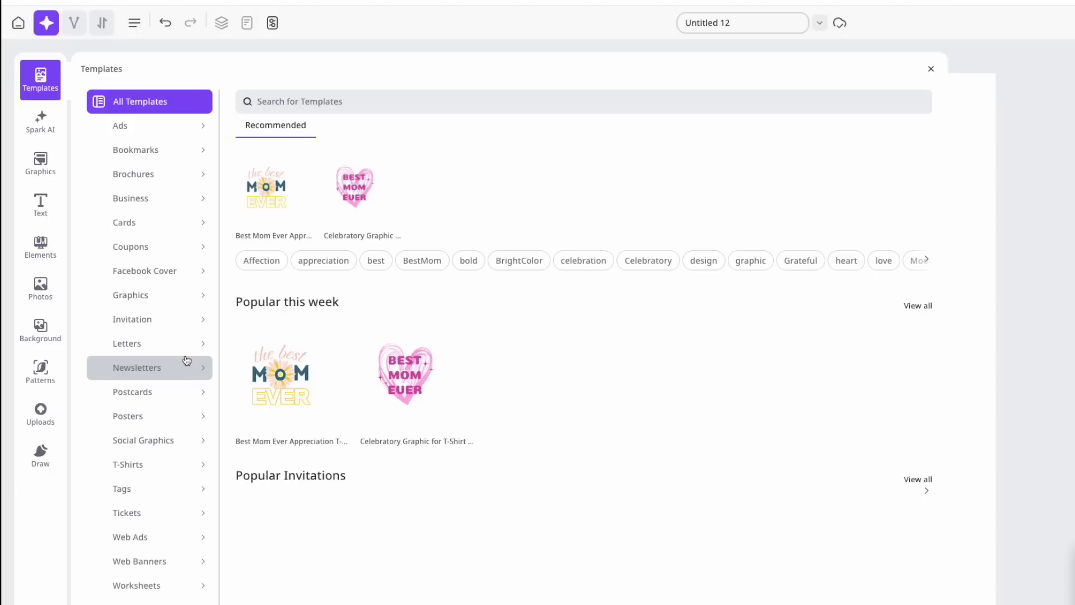
click(123, 134)
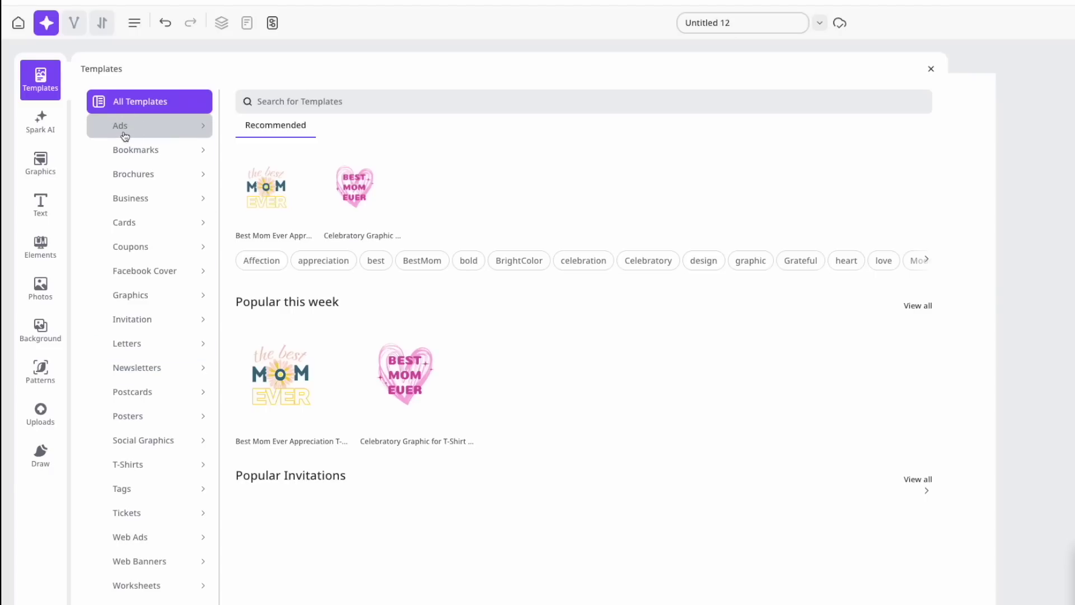
click(203, 125)
click(144, 148)
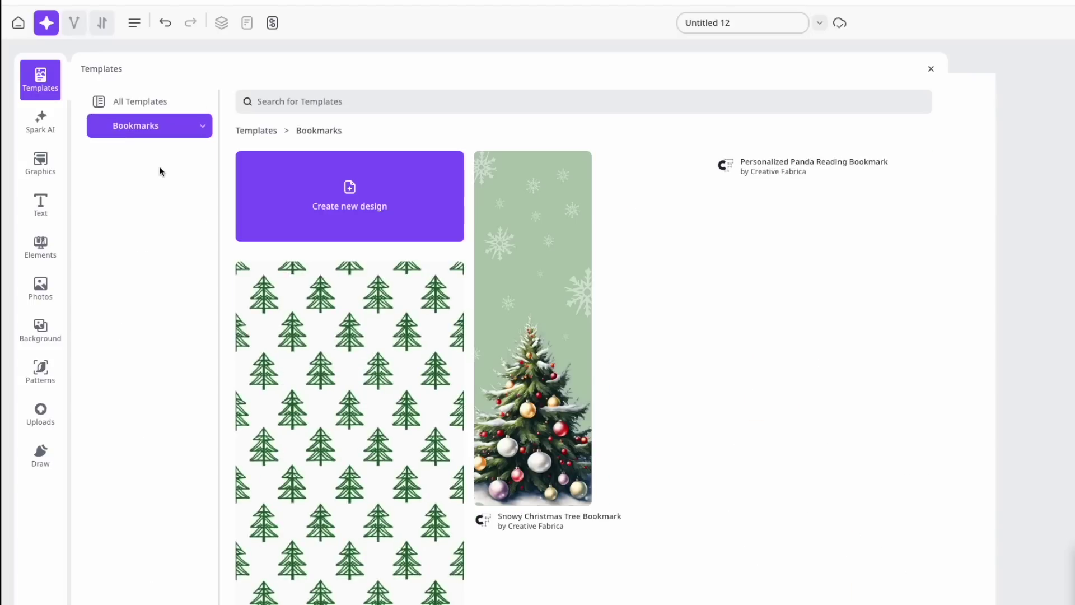
click(206, 125)
click(159, 173)
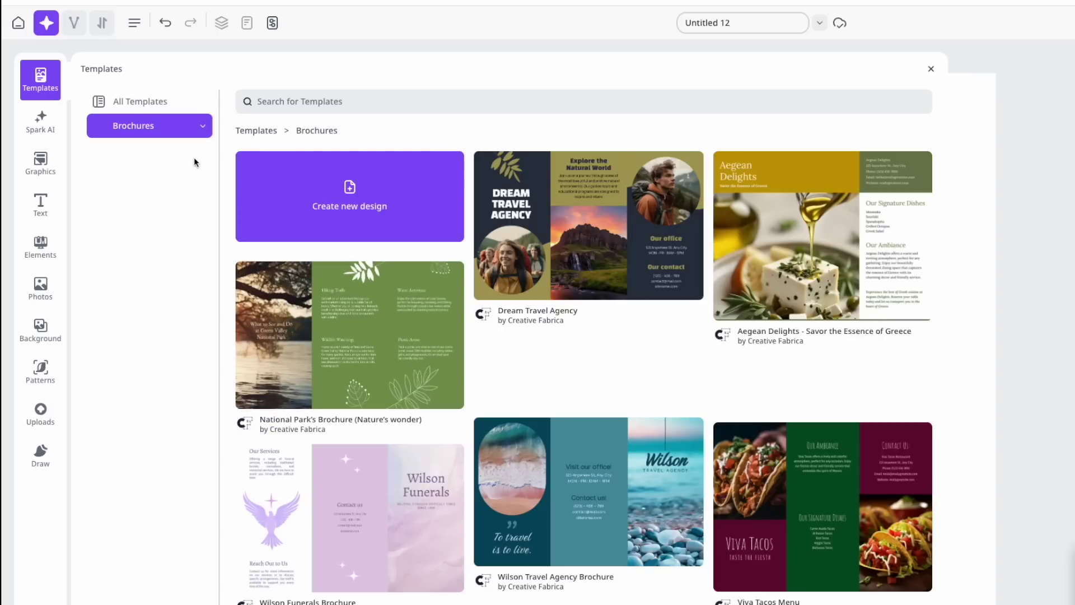
- Return to all templates and examine the designs in the Cards category
click(204, 132)
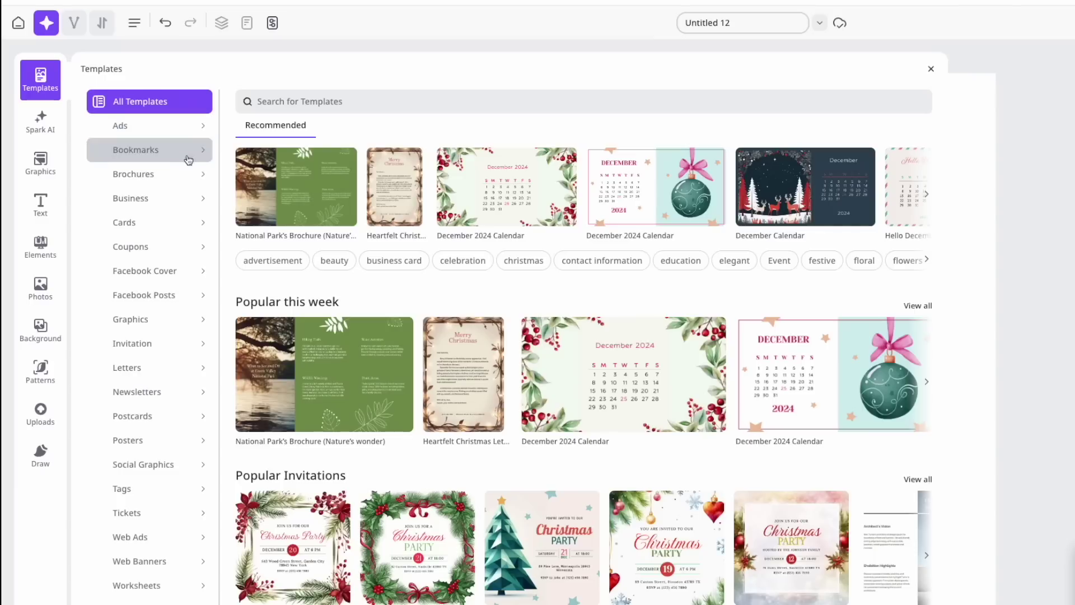
click(142, 222)
scroll(481, 392, down, 5)
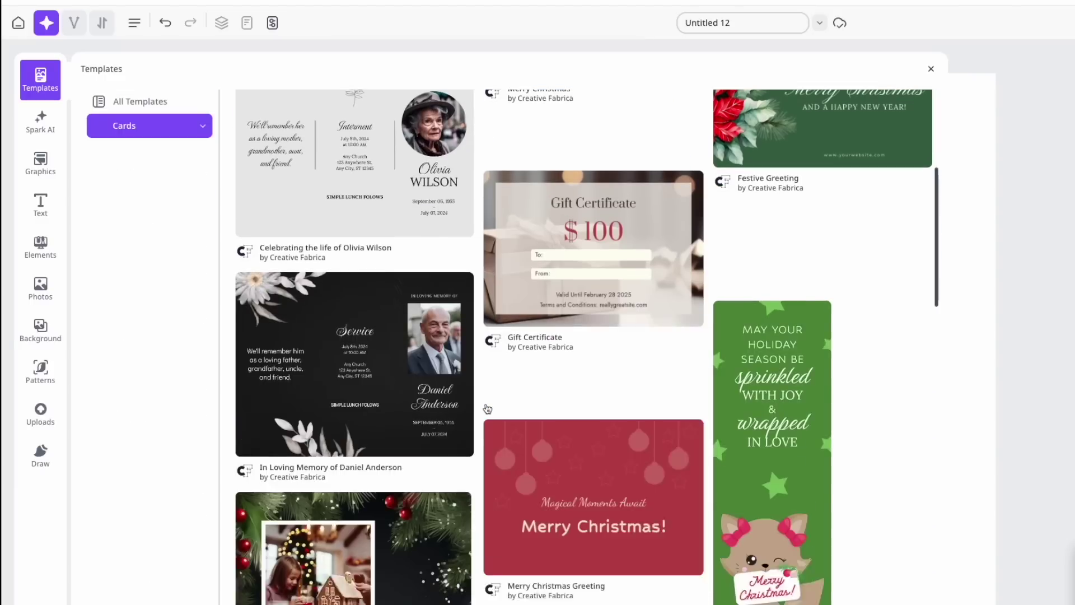
scroll(487, 409, down, 5)
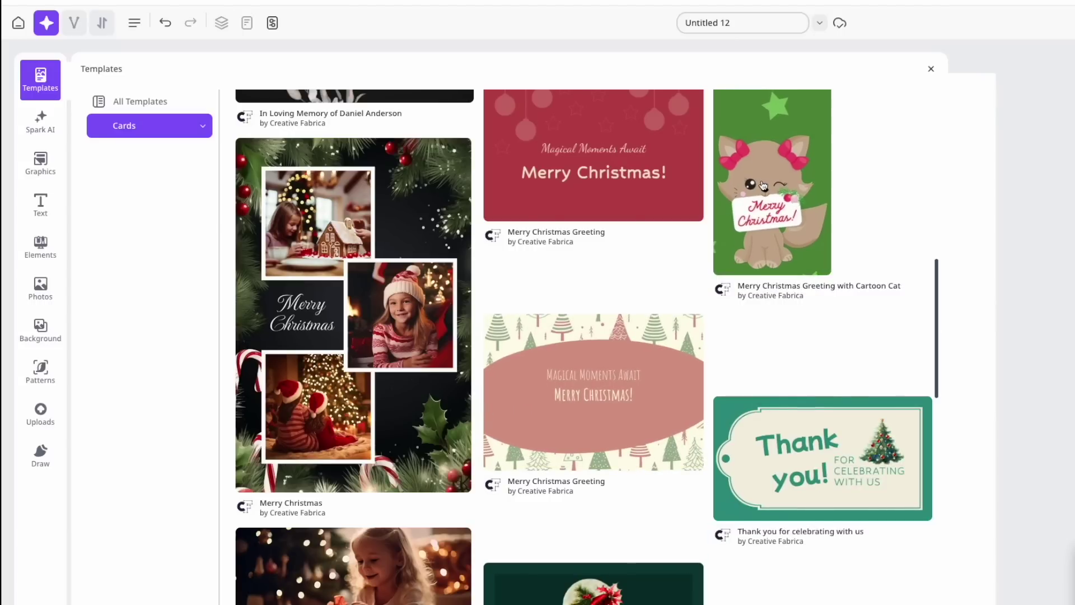
scroll(687, 207, up, 3)
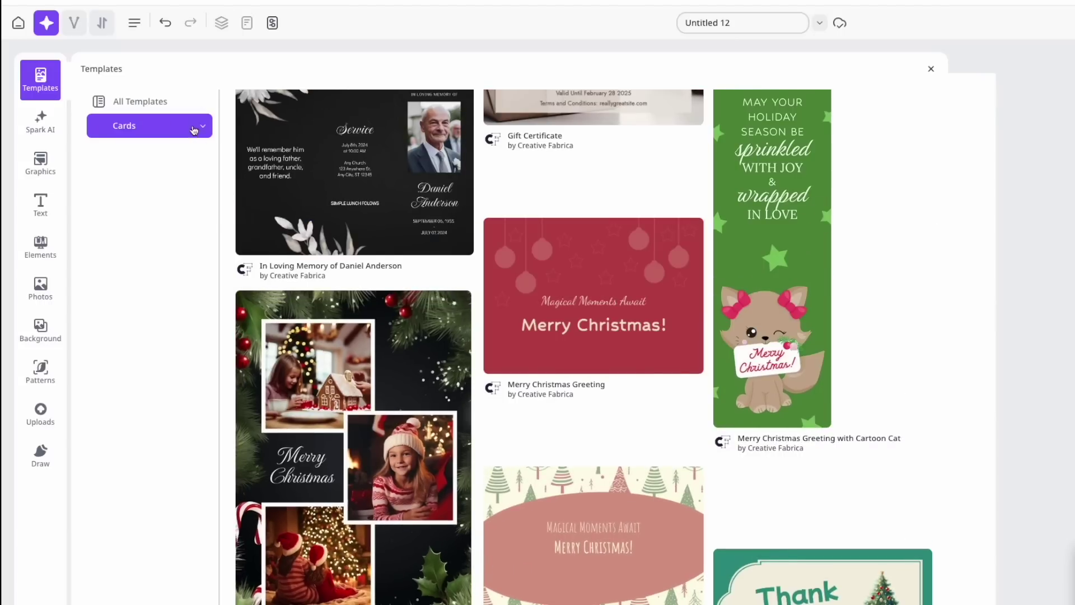
- Examine the Graphics category and the popular templates overview, and close the template library
click(203, 126)
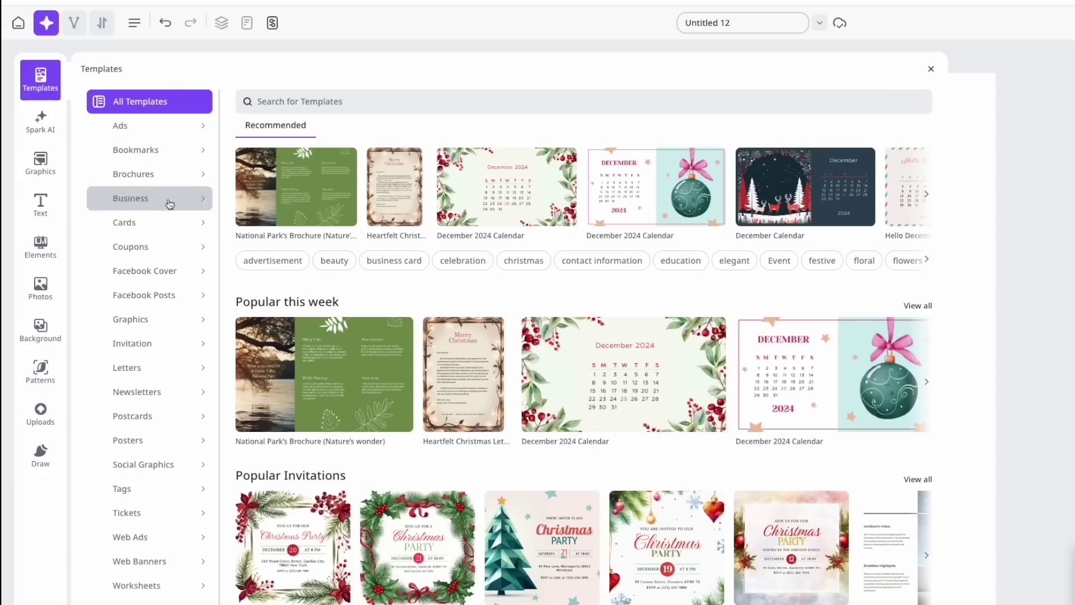
click(145, 320)
scroll(764, 432, down, 11)
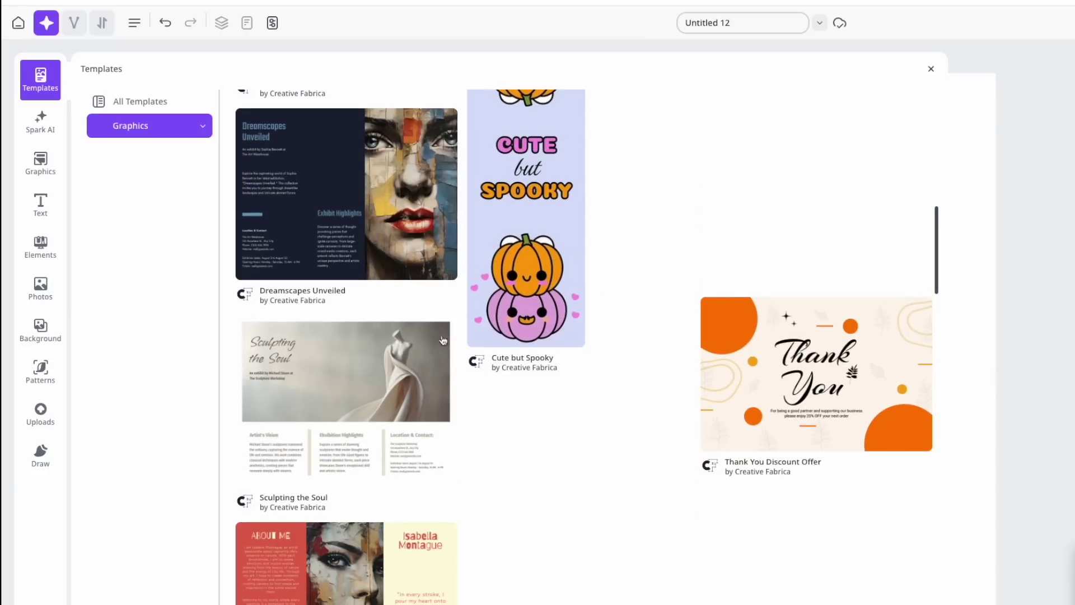
click(198, 125)
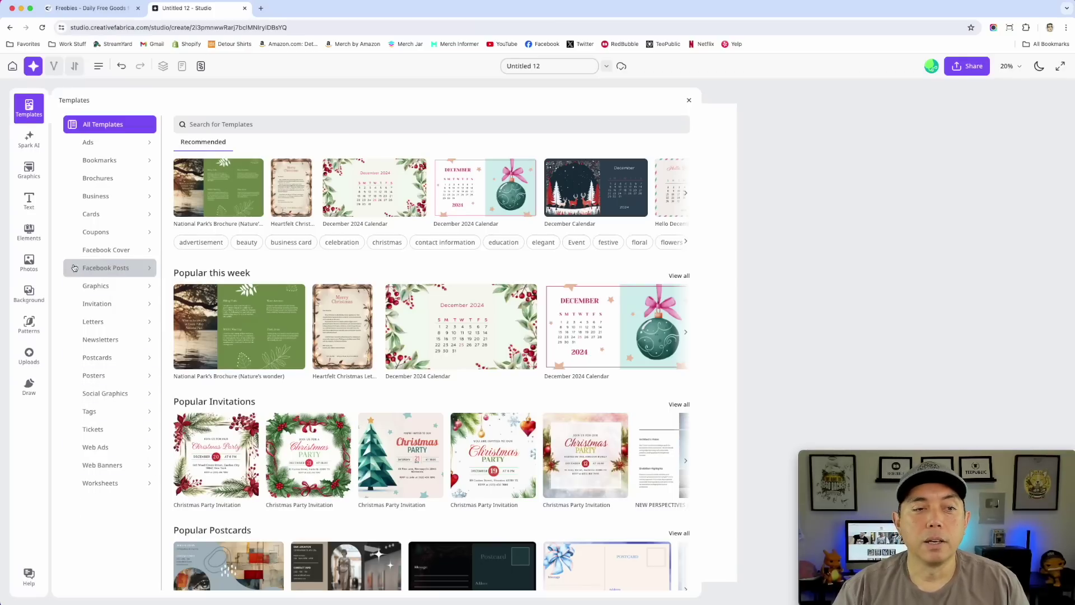
scroll(264, 448, down, 2)
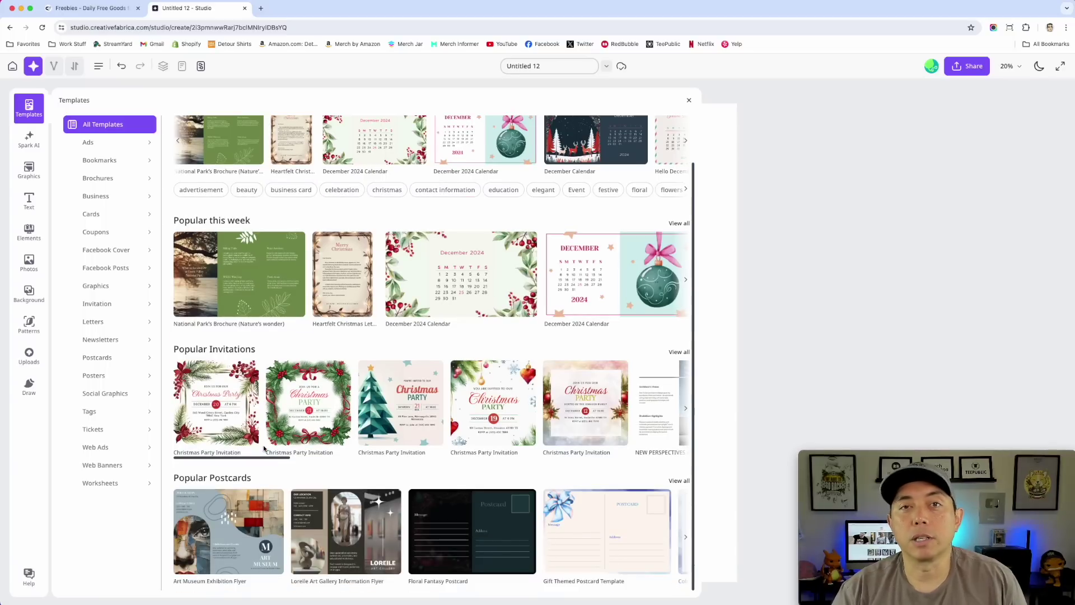
click(688, 99)
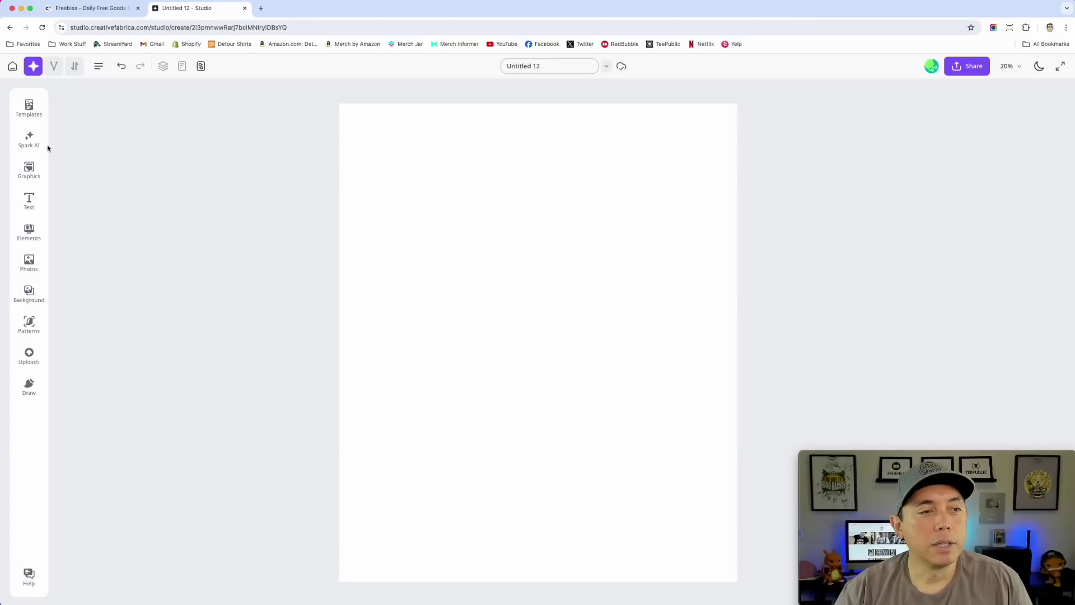
- Generate Spark AI images from the prompt "A cute puppy sleeping"
click(29, 140)
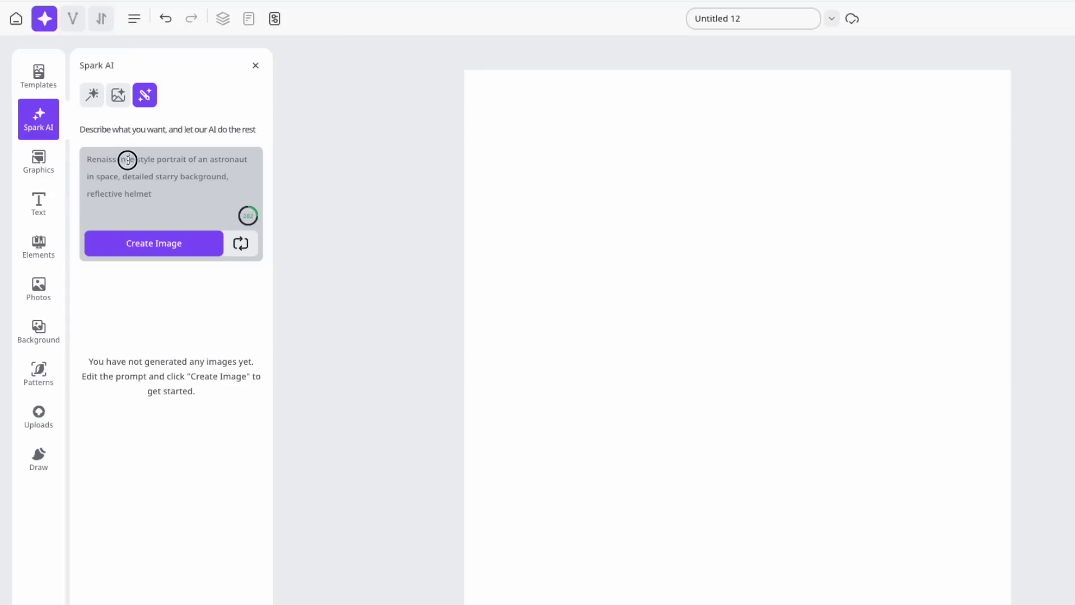
drag(156, 192, 73, 147)
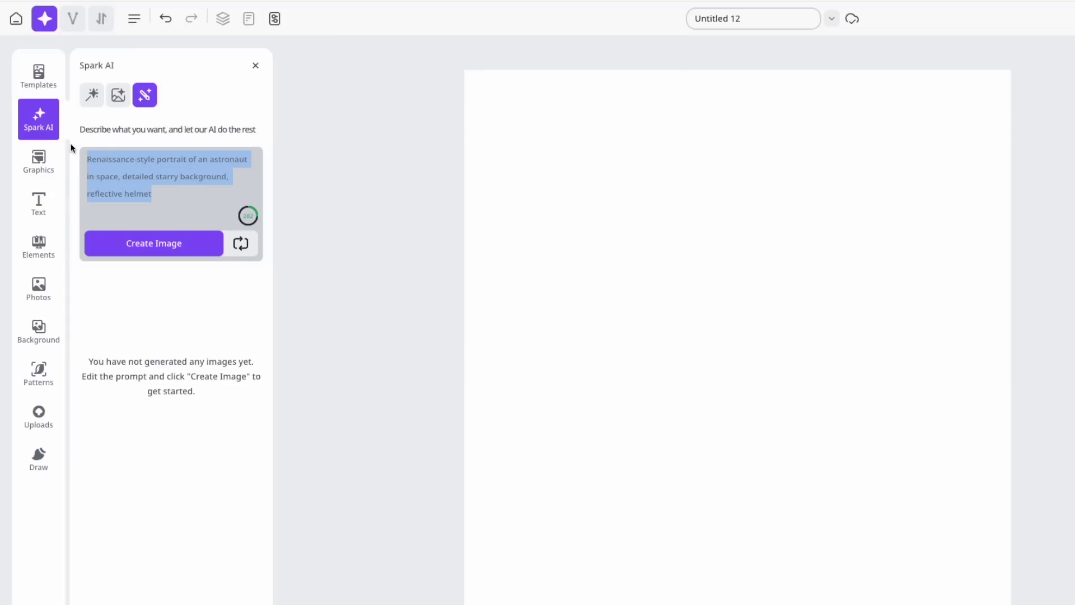
text(A cute puppy sleeping)
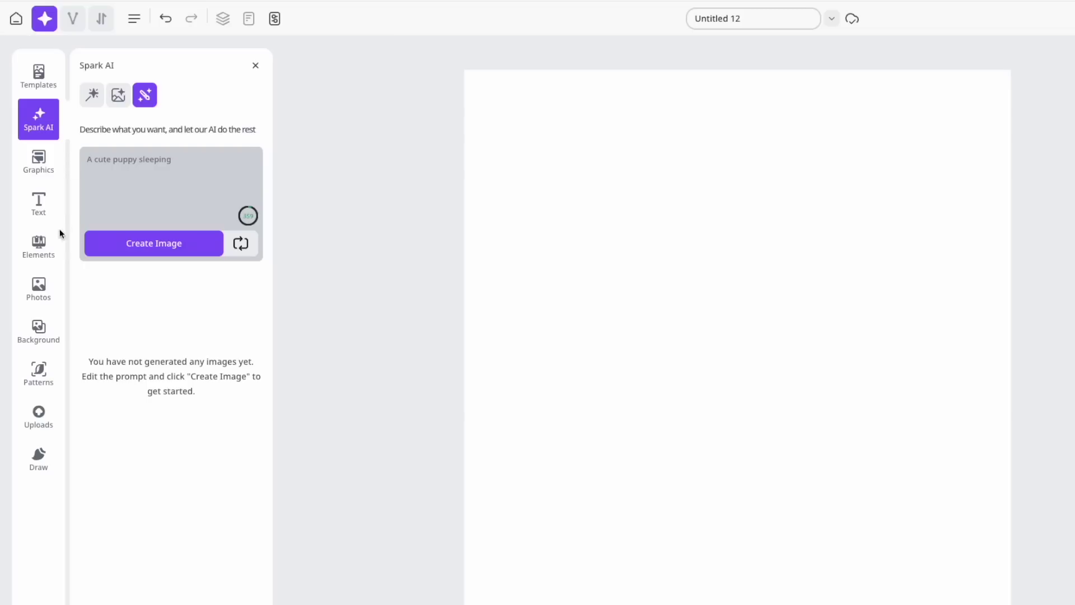
click(157, 243)
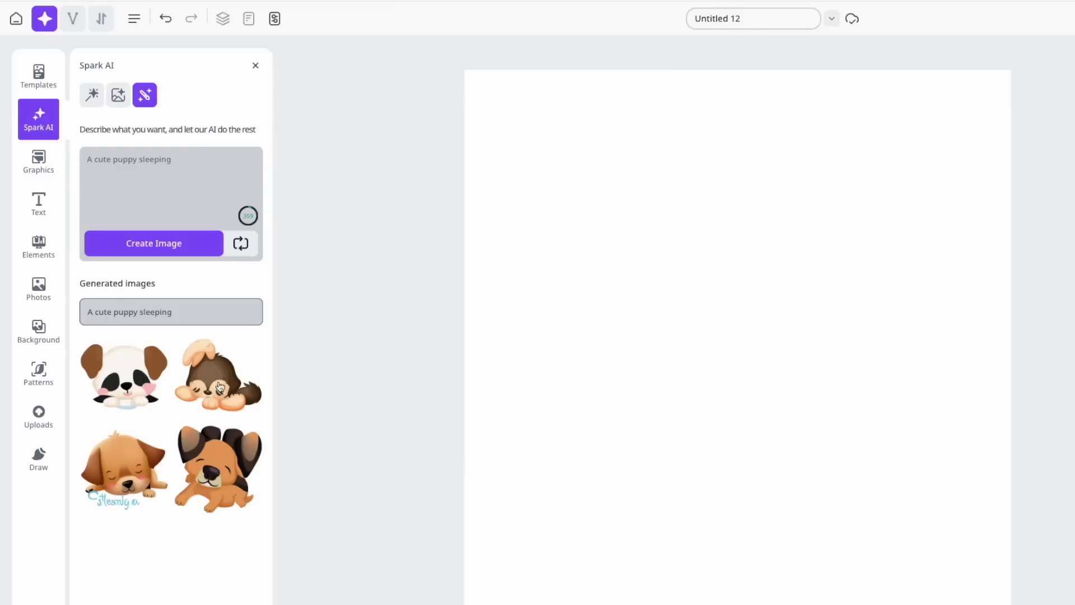
- Try the generated golden puppy with blue lettering at a larger size on the upper canvas, and delete it
click(151, 453)
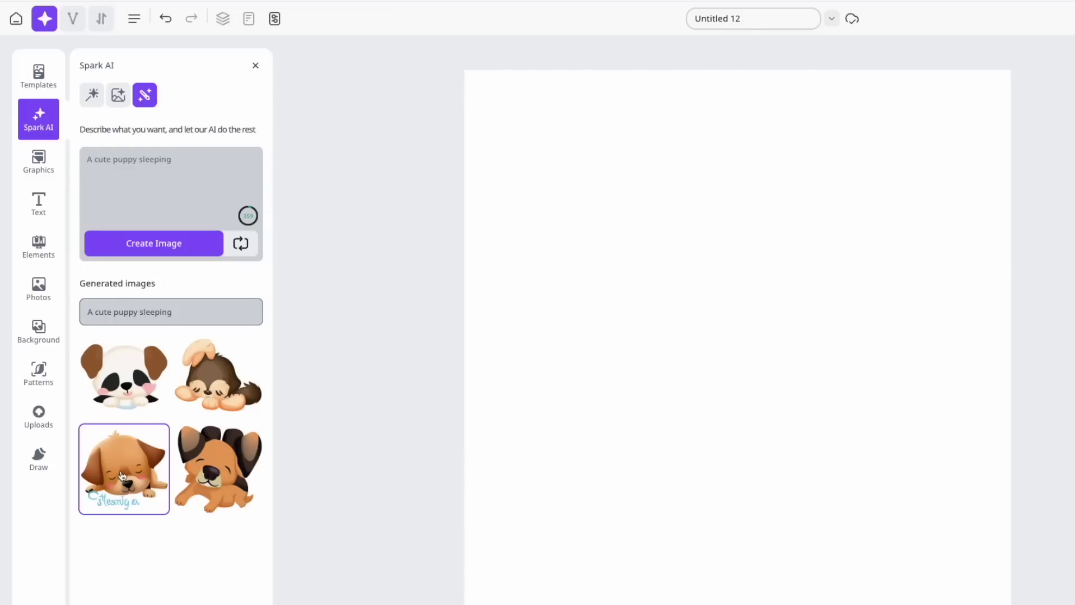
drag(756, 412, 685, 223)
drag(716, 257, 962, 465)
drag(795, 315, 706, 300)
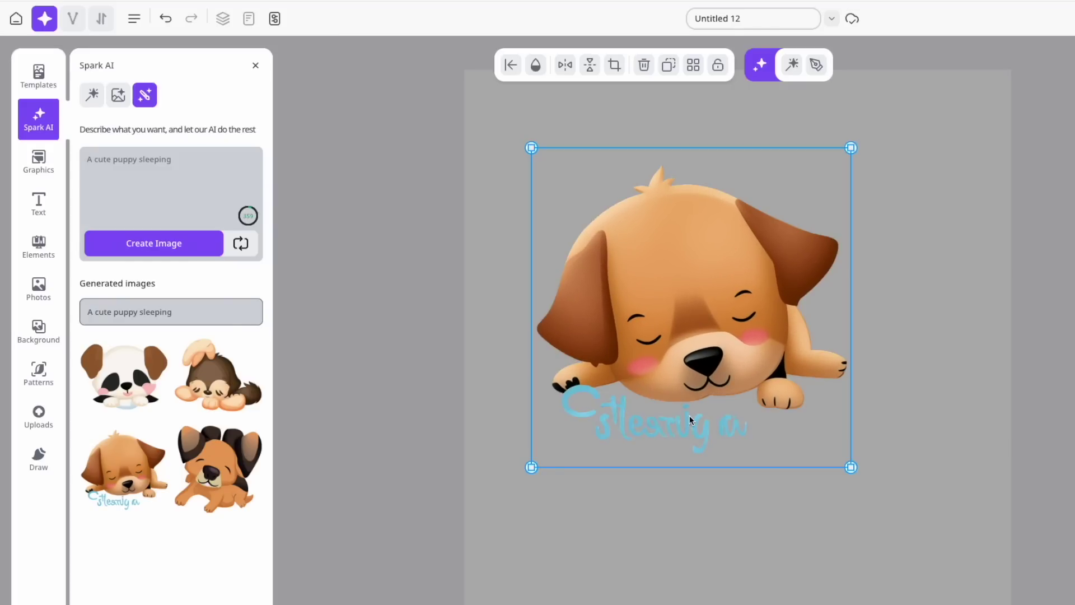
key(Delete)
- Try the generated dark brown puppy enlarged on the upper canvas, and delete it
click(211, 383)
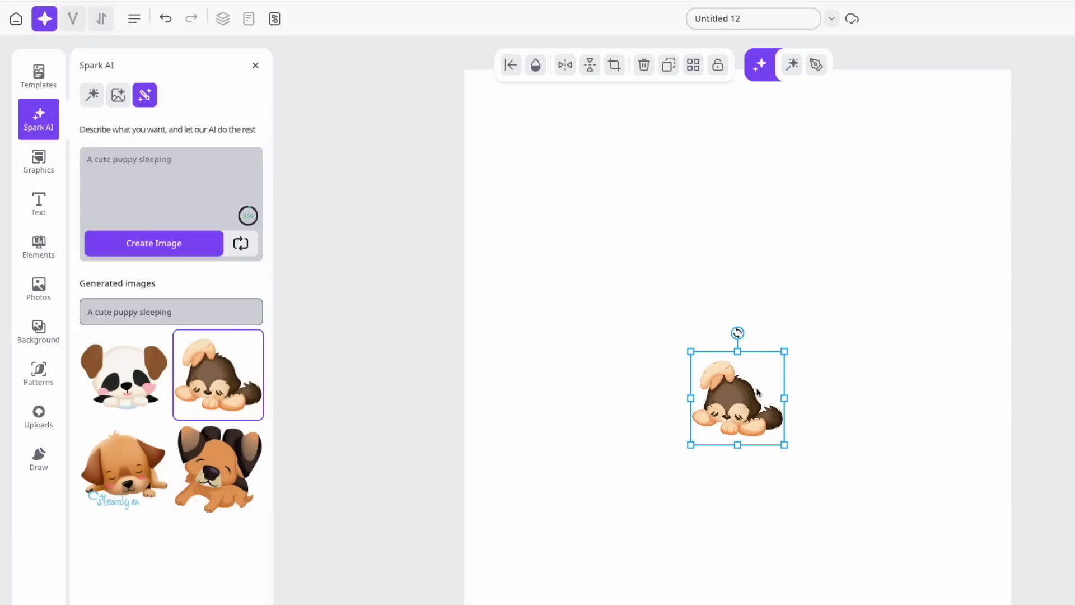
drag(784, 352, 1064, 125)
drag(905, 283, 751, 283)
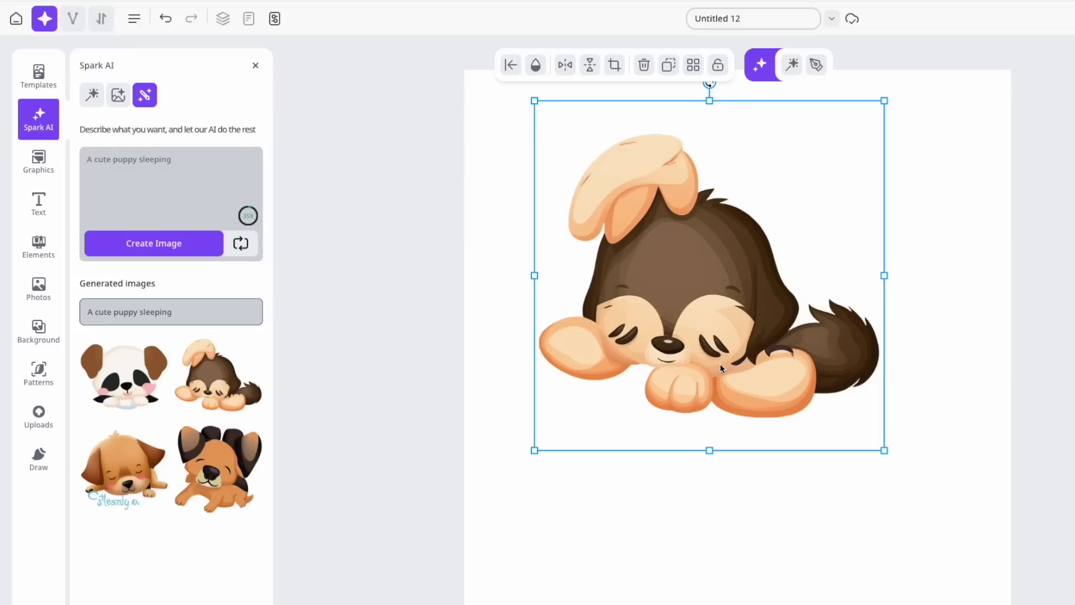
drag(715, 362, 727, 379)
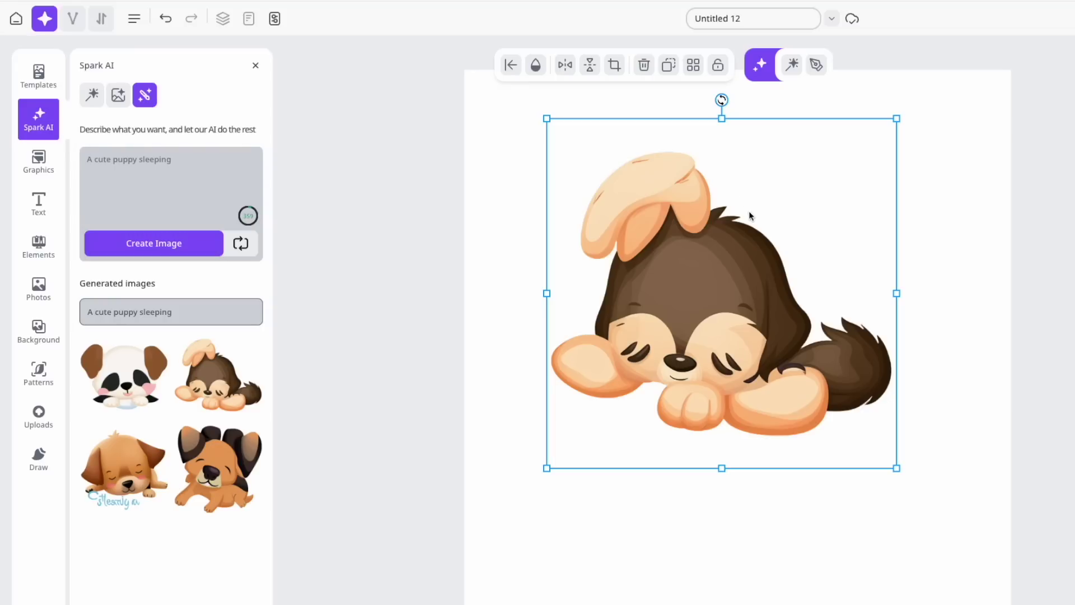
key(Delete)
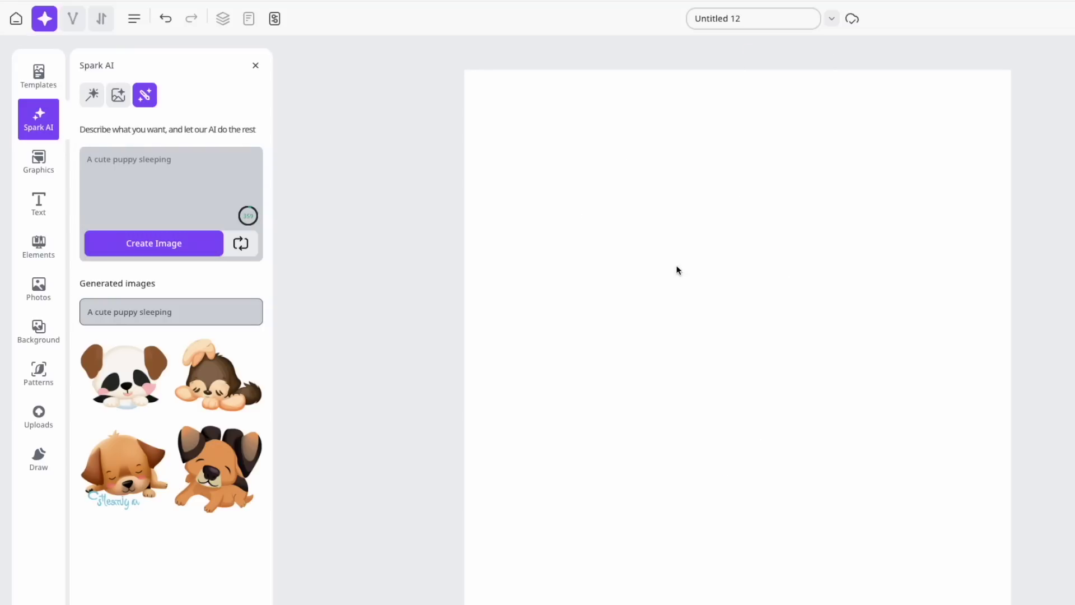
- Try the multicolored puppy with flowers from the graphics library on the canvas, delete it and close the library
click(36, 157)
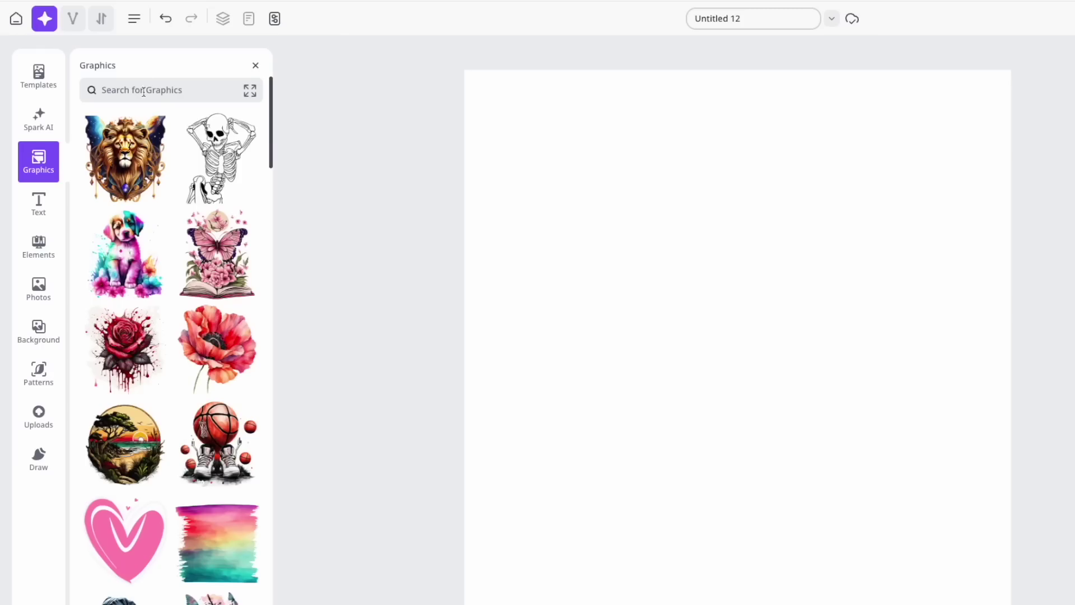
scroll(217, 336, down, 1)
click(124, 230)
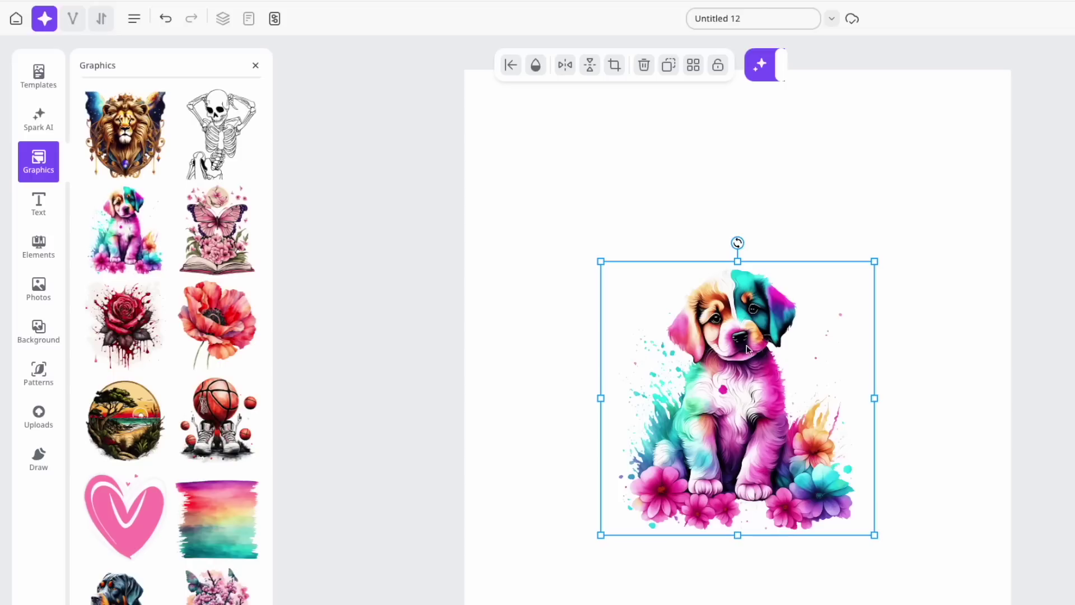
drag(747, 348, 723, 241)
key(Delete)
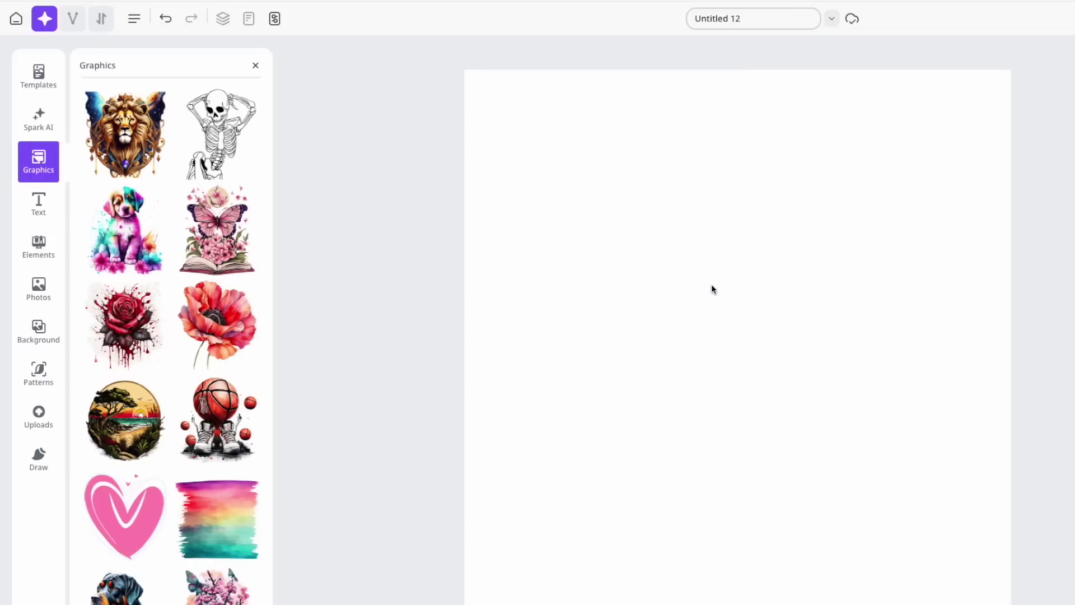
click(255, 67)
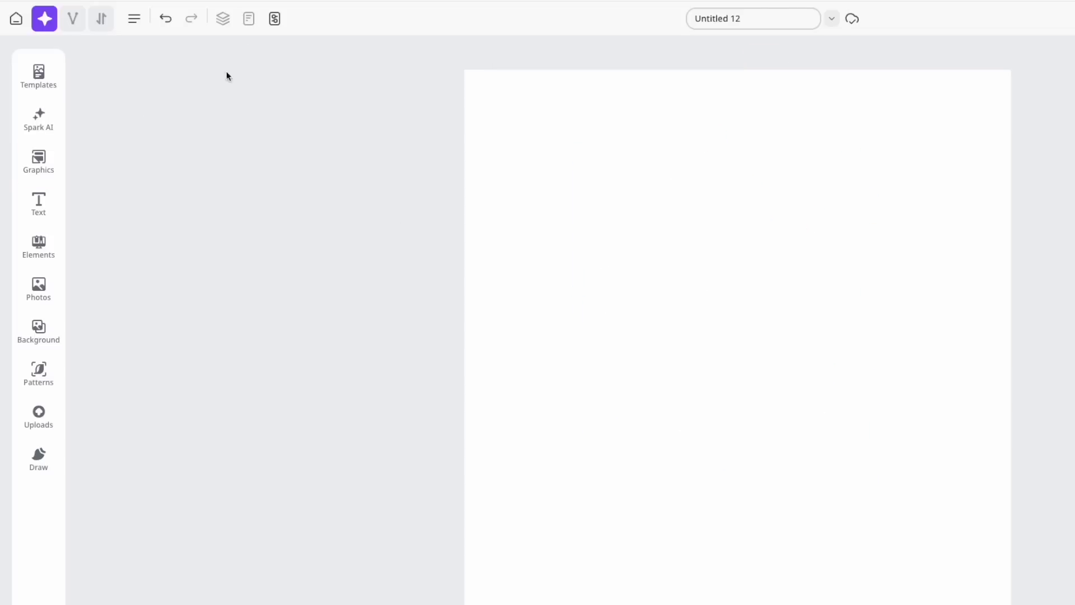
- Search the graphics library for "dog sleeping" and look through the results
click(53, 163)
click(147, 89)
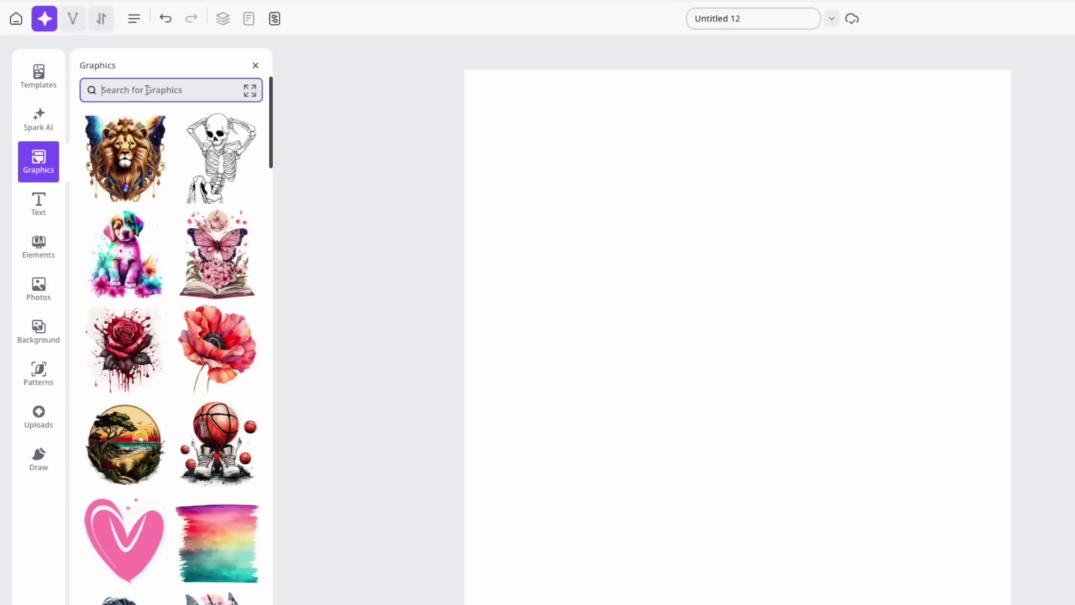
text(do)
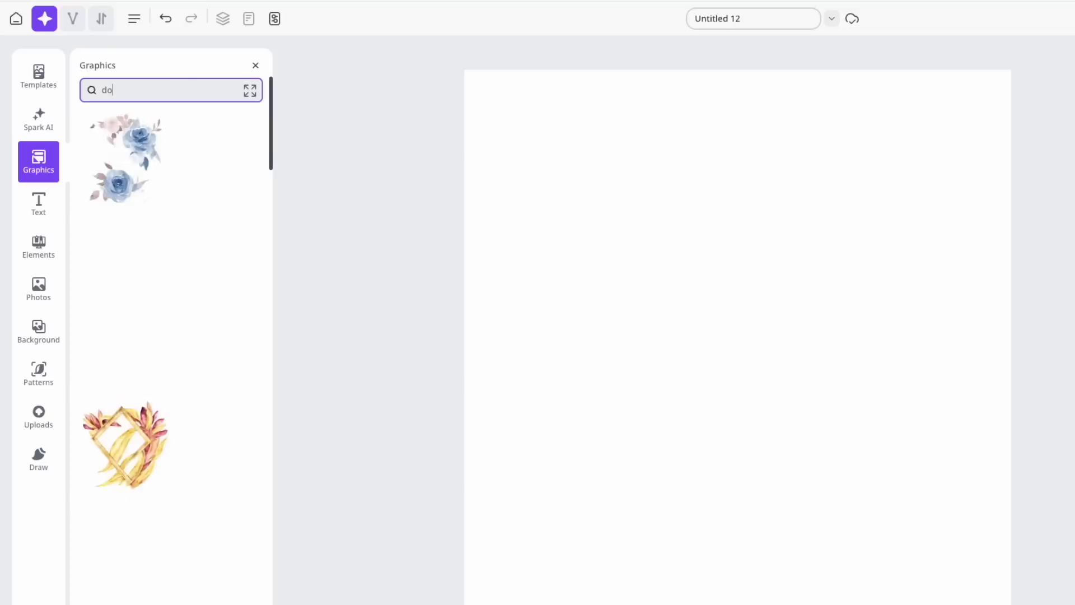
text(g sleeping)
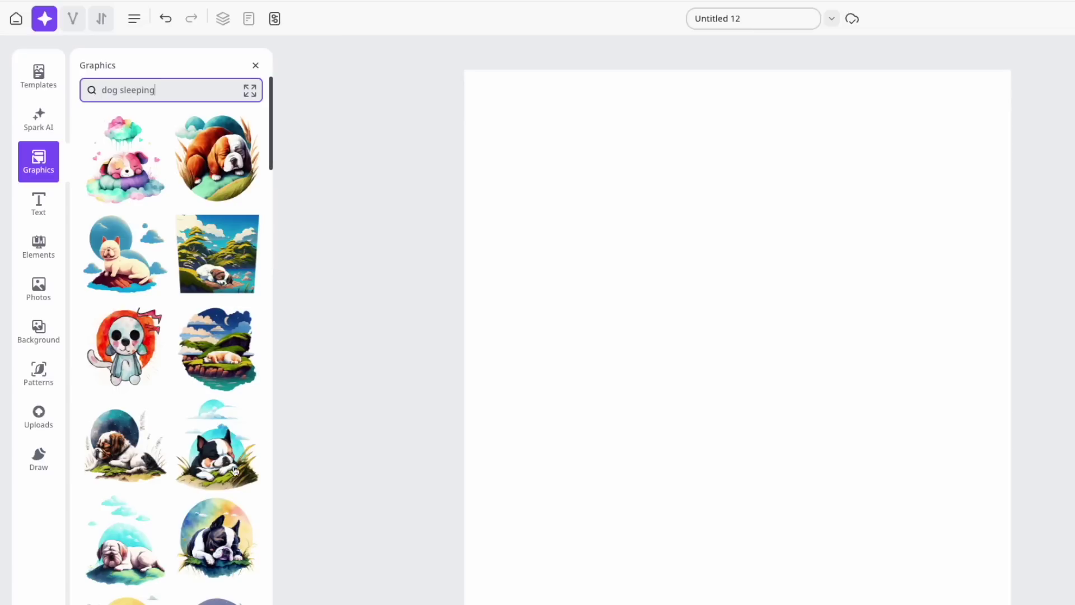
scroll(171, 516, down, 3)
scroll(194, 533, down, 5)
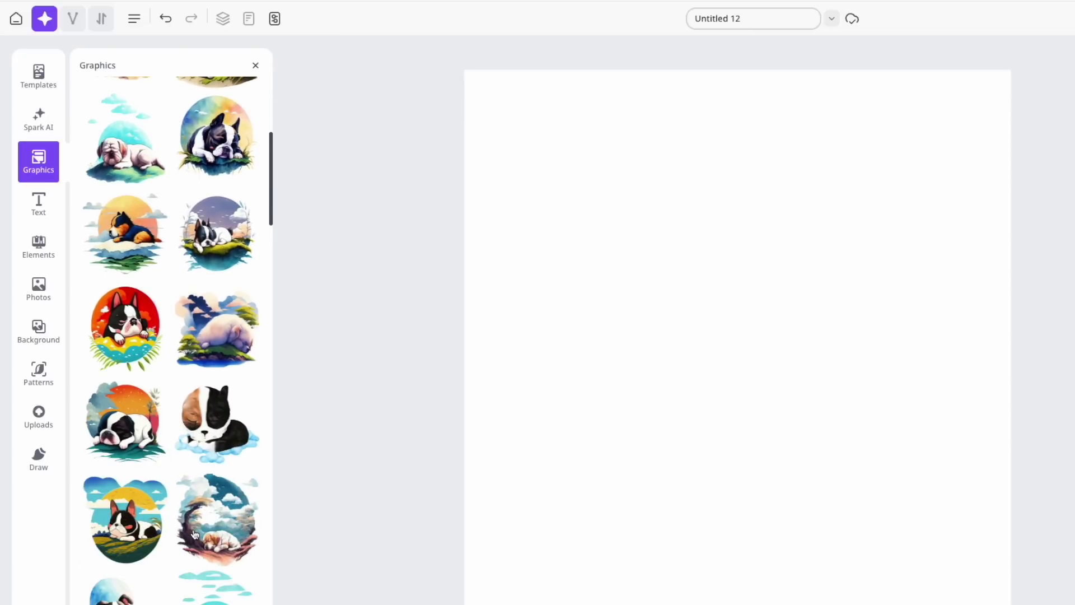
- Add the black-and-white sleeping puppy with turquoise clouds from the graphics results and place it on the upper canvas
scroll(194, 534, down, 4)
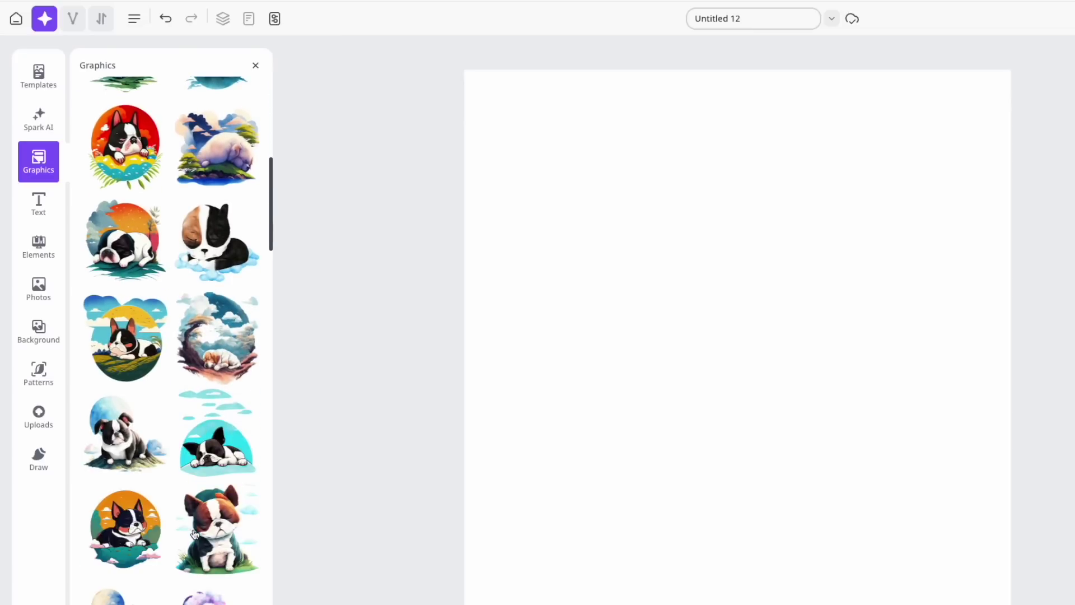
click(226, 459)
drag(781, 467, 783, 325)
click(567, 187)
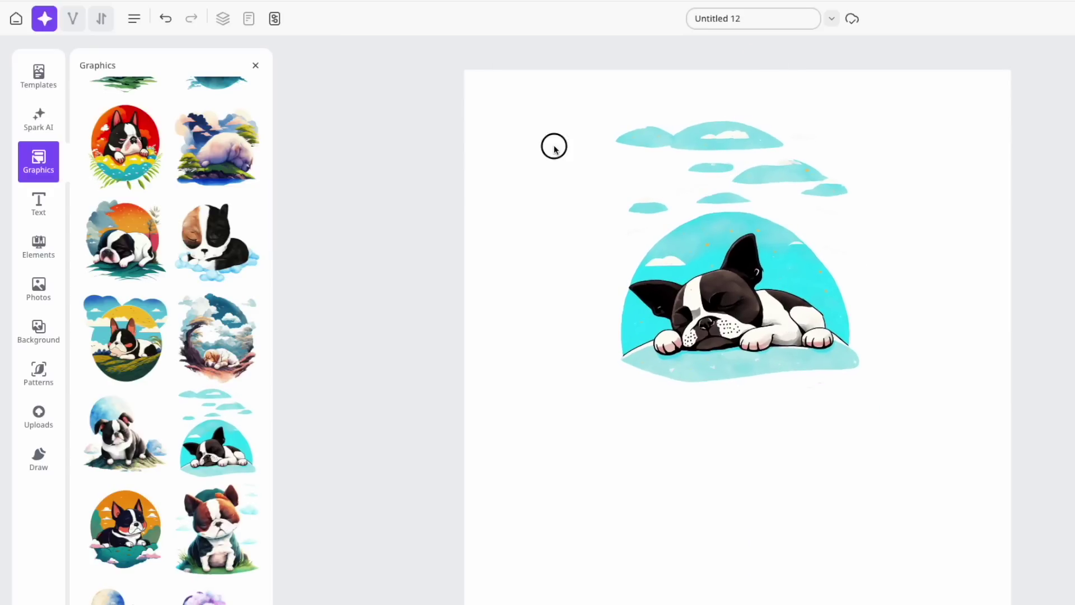
- Try a gold canvas background behind the turquoise puppy graphic and move the graphic slightly down
click(34, 328)
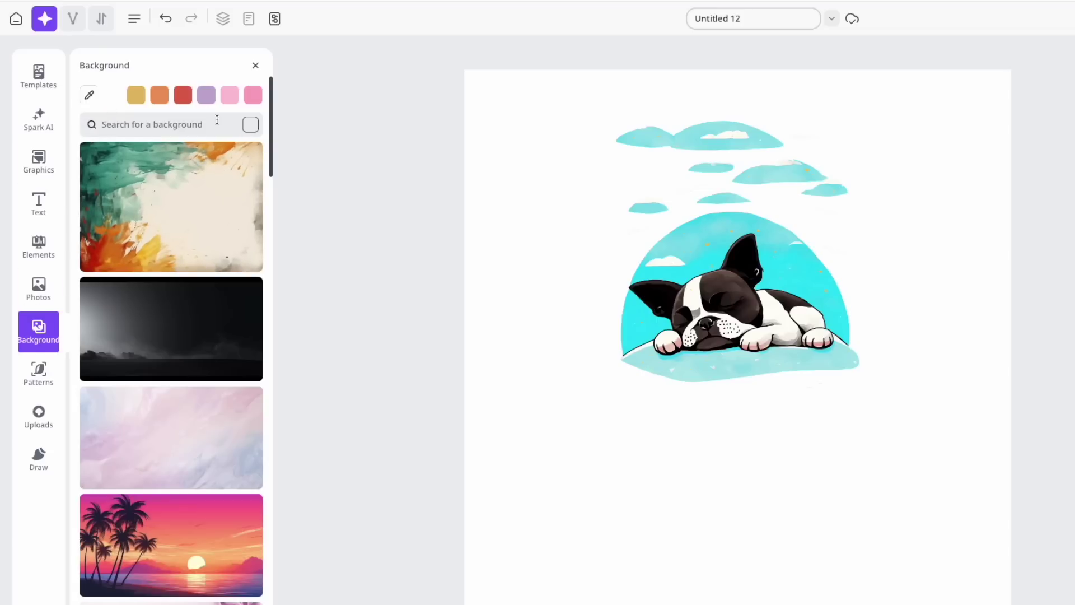
click(134, 98)
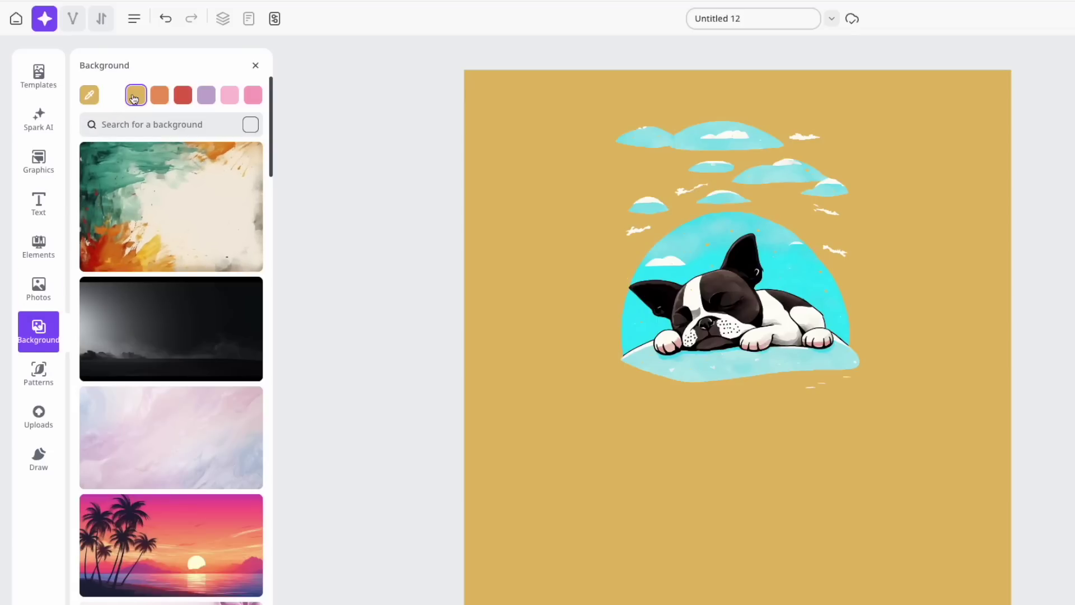
drag(766, 286, 755, 302)
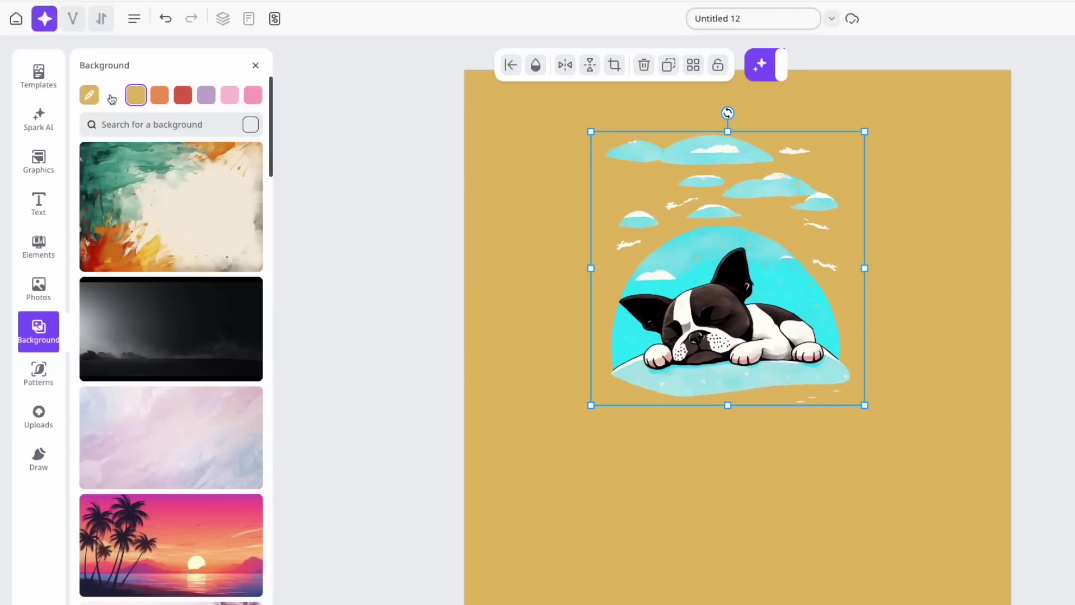
- Set the canvas background to black and shift the turquoise puppy graphic slightly to check it against the dark color
click(89, 95)
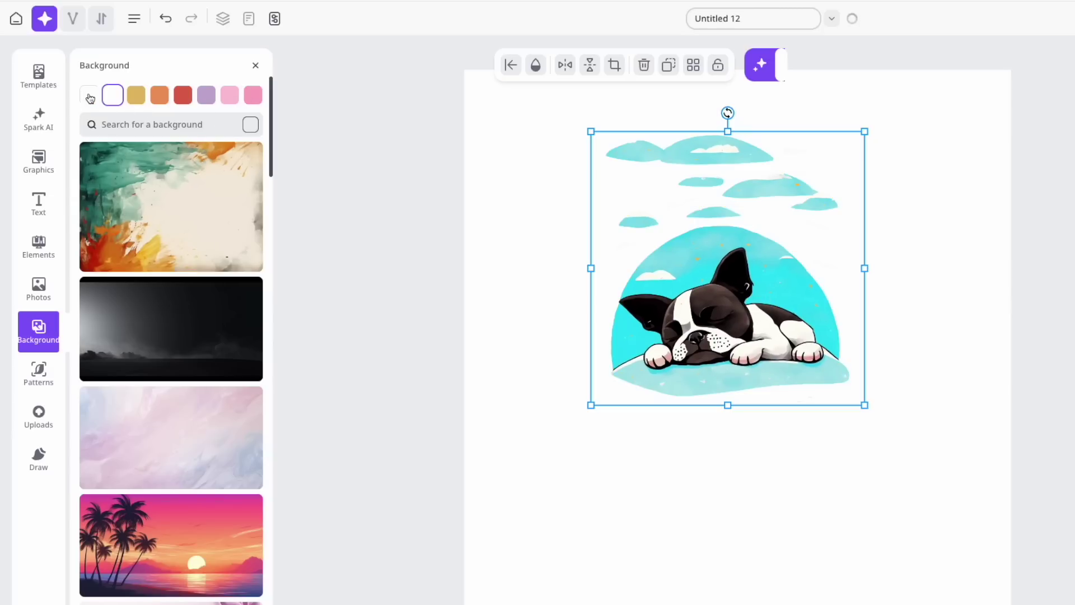
click(89, 95)
click(255, 331)
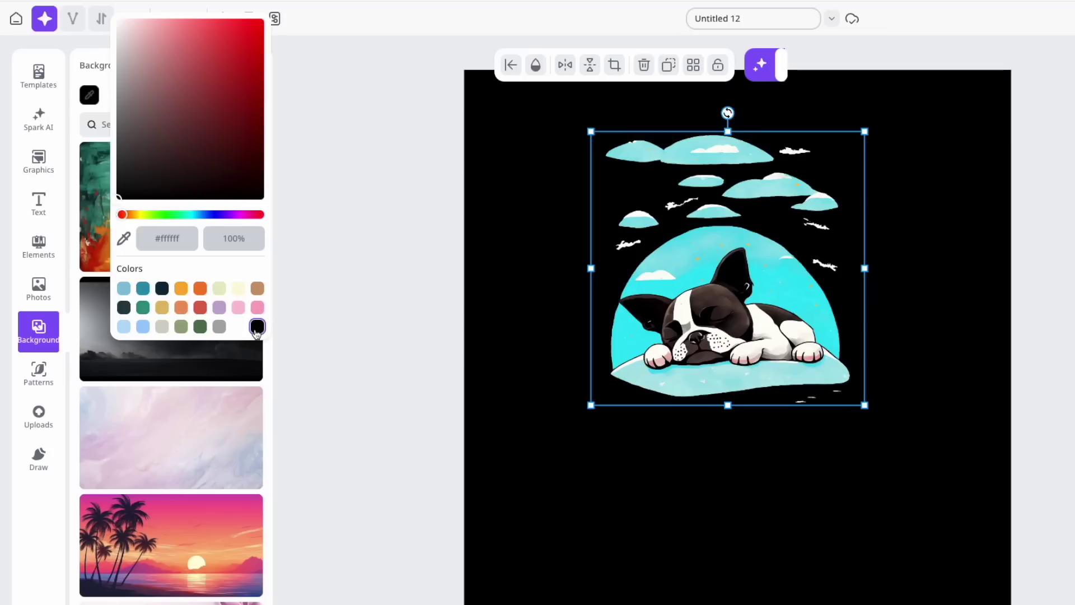
click(793, 334)
mouse_move(793, 334)
mouse_down()
mouse_move(803, 357)
mouse_move(813, 338)
mouse_up()
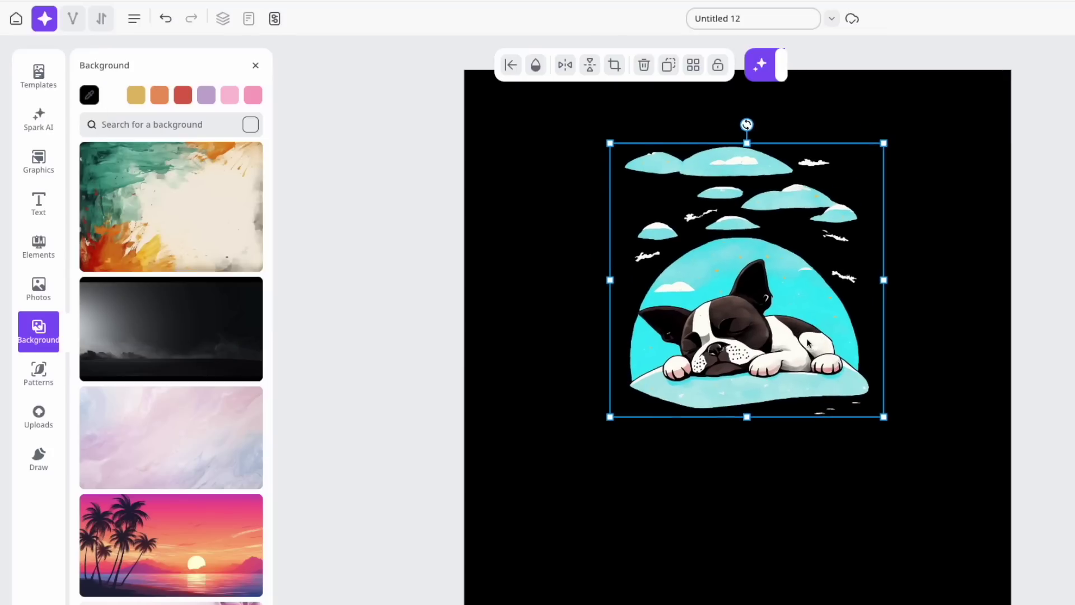
- Search the graphics library for "sleeping dog" and add the puppy with the red sunset and tall grass
click(38, 160)
click(139, 90)
text(sleeping dog)
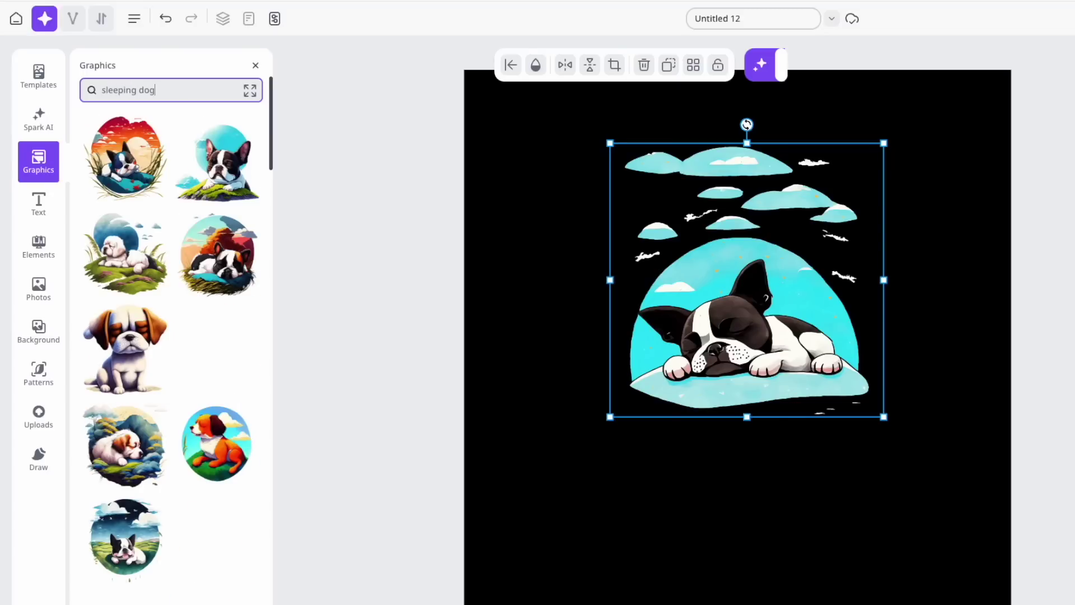
click(125, 154)
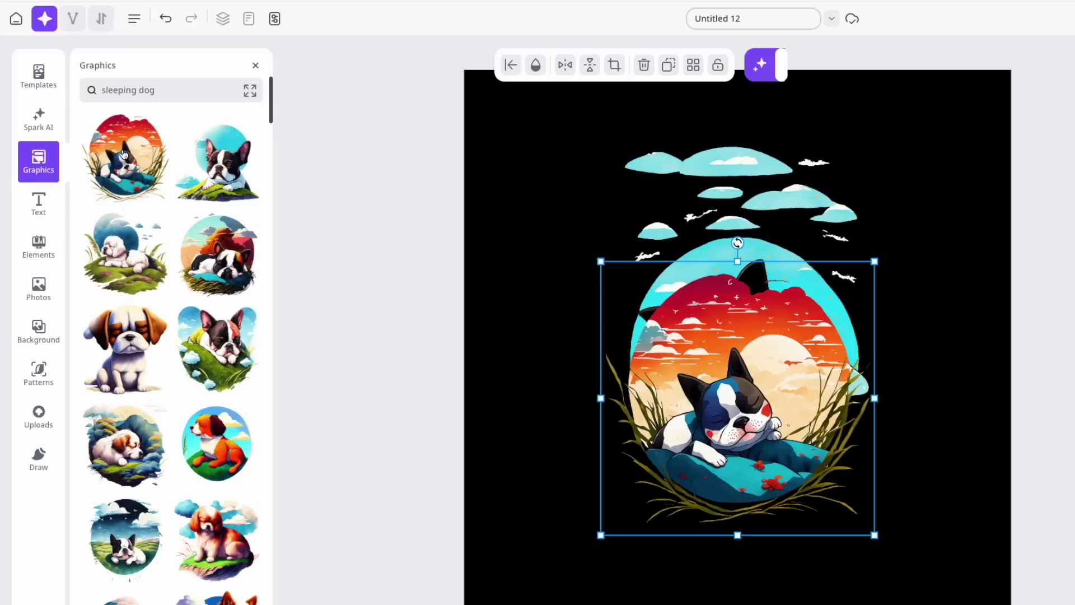
- Move the sunset puppy off the turquoise puppy graphic and delete the turquoise one
drag(678, 414, 639, 463)
click(753, 261)
key(Delete)
- Move the sunset puppy to the upper canvas, enlarge it and center it horizontally
drag(698, 443, 722, 264)
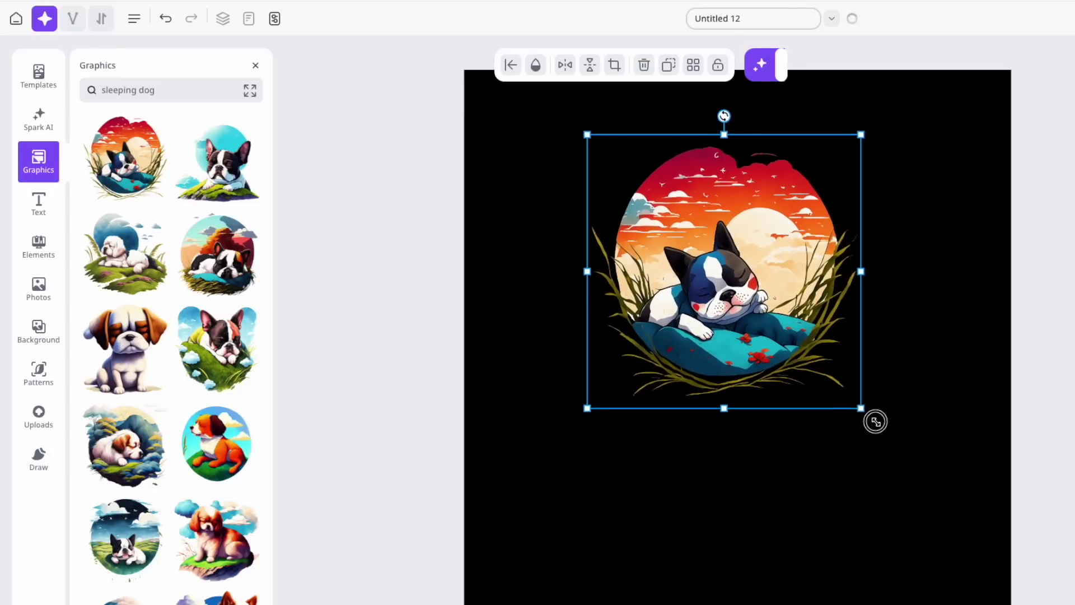
drag(861, 408, 943, 492)
drag(833, 365, 789, 350)
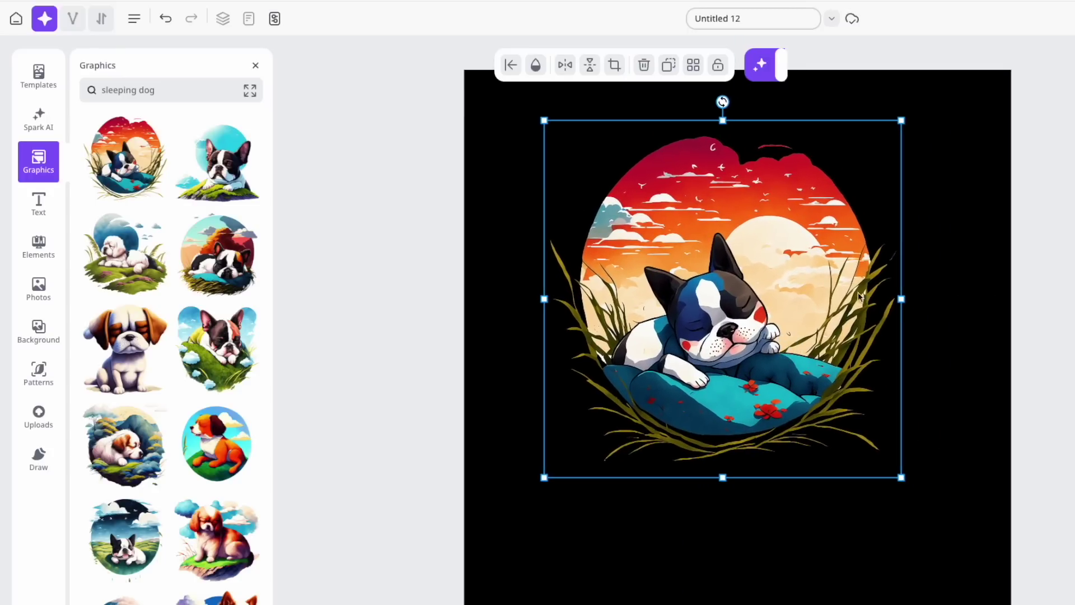
drag(777, 284, 785, 284)
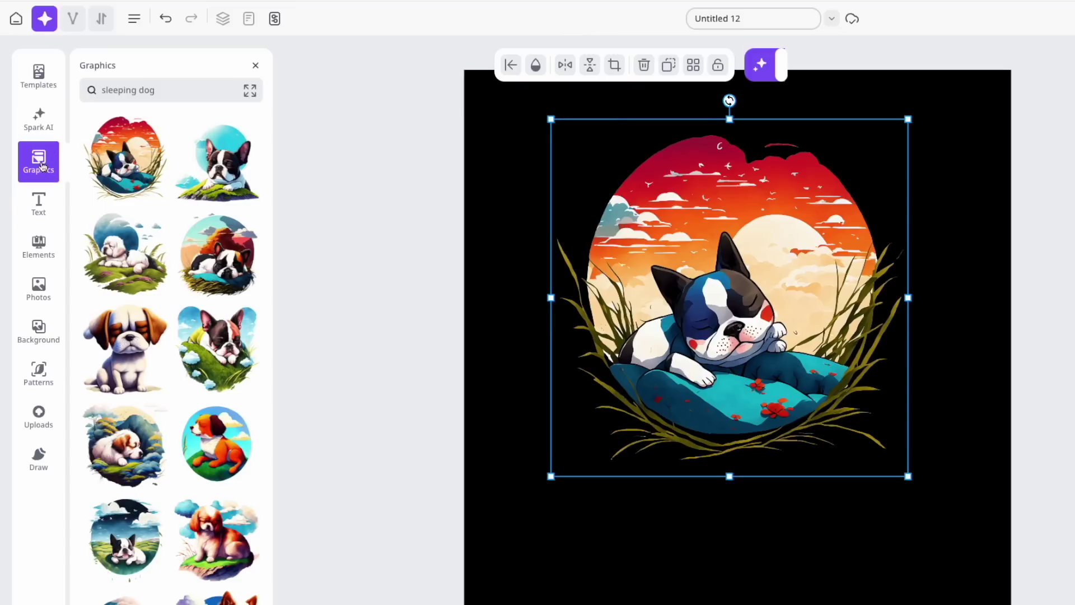
- Clear the graphics search and look through the library's default selection of graphics
triple_click(148, 87)
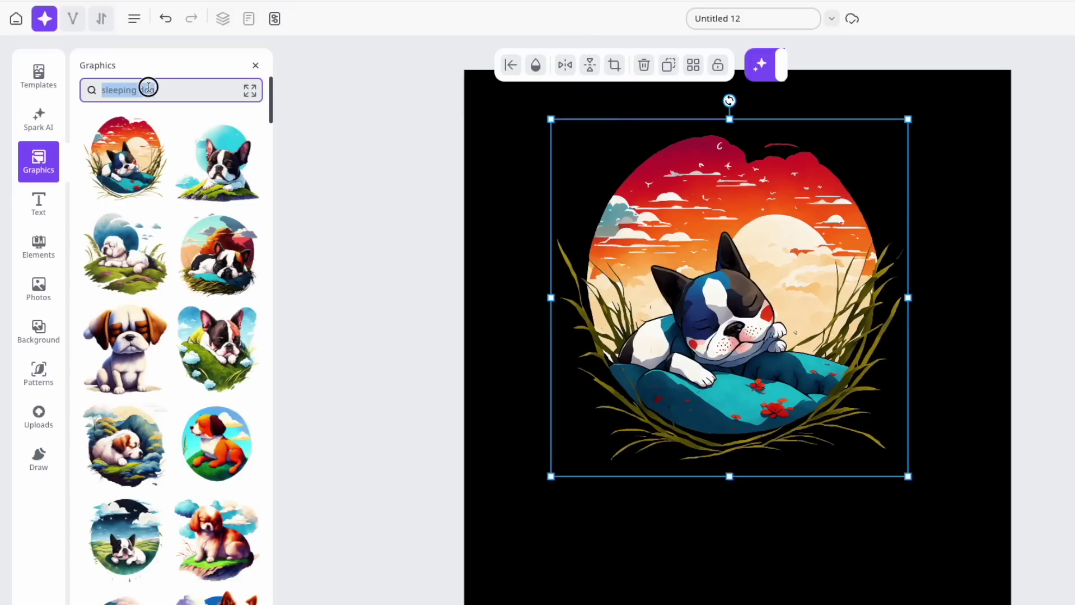
key(BackSpace)
scroll(154, 425, down, 9)
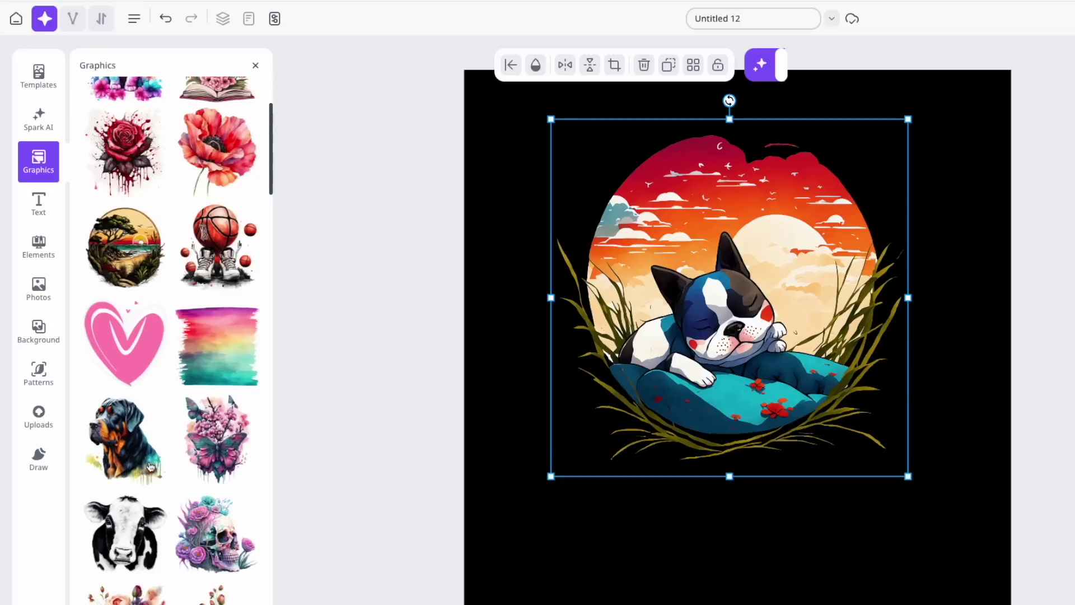
scroll(144, 473, down, 7)
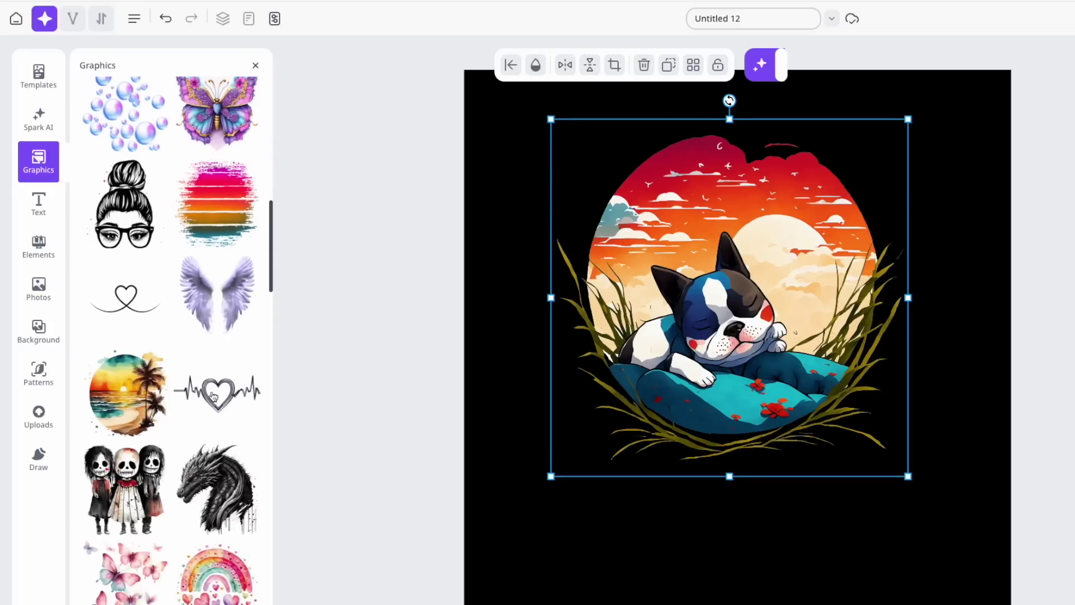
scroll(202, 397, down, 3)
scroll(201, 397, down, 7)
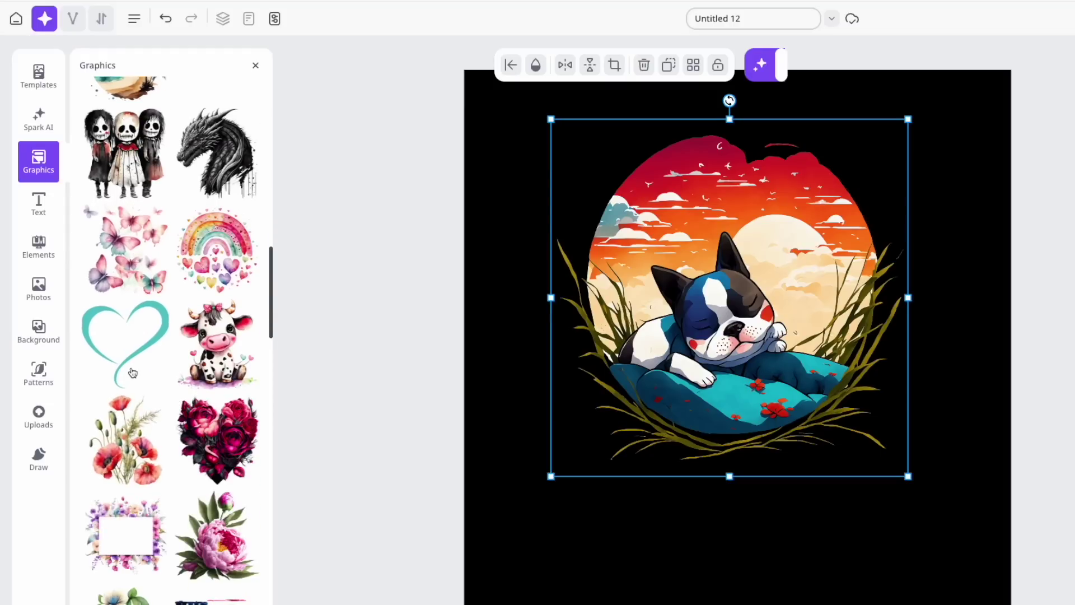
scroll(185, 450, down, 2)
scroll(191, 459, down, 2)
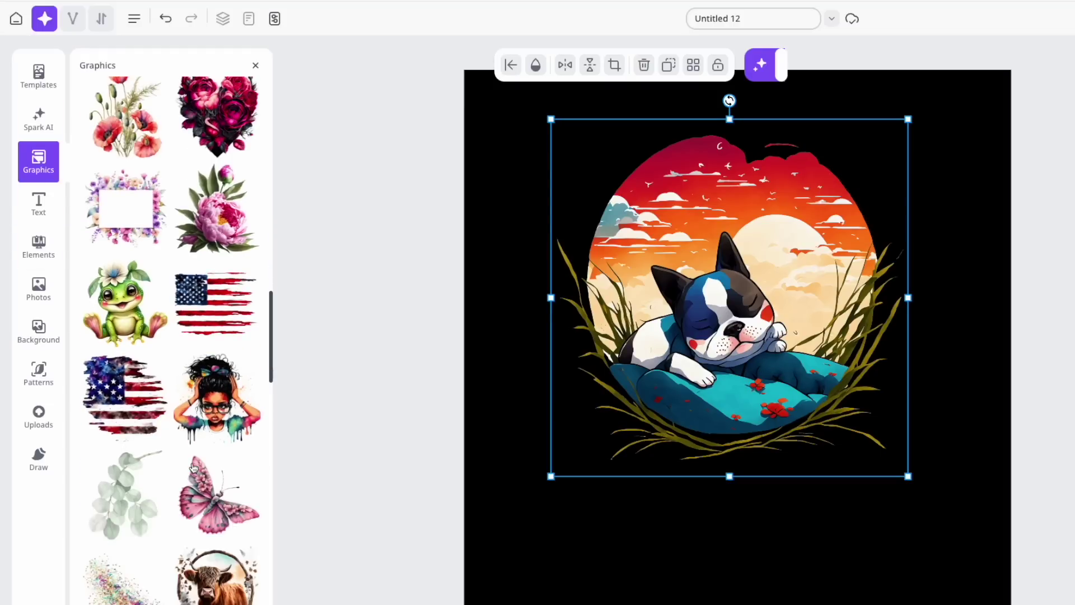
scroll(193, 467, up, 20)
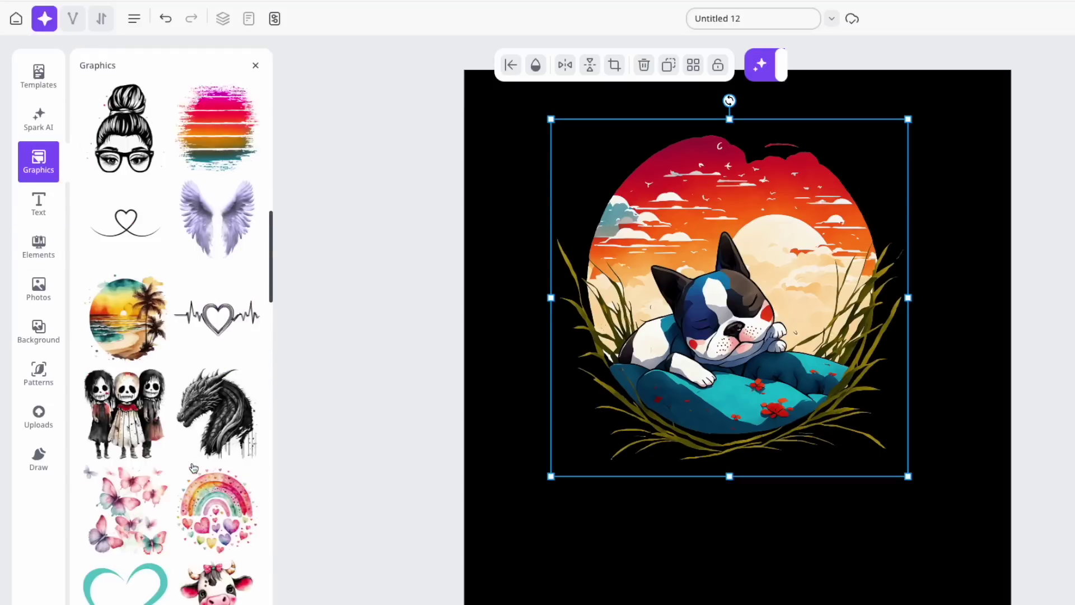
scroll(193, 468, up, 10)
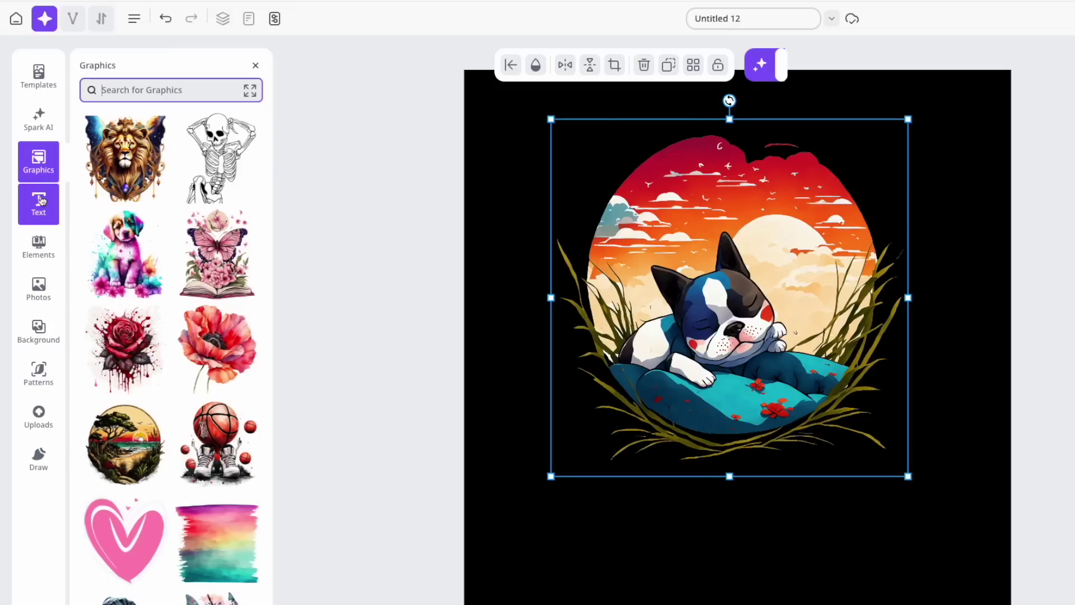
- Add a heading text in a very light pink and place it below the sunset puppy
click(40, 203)
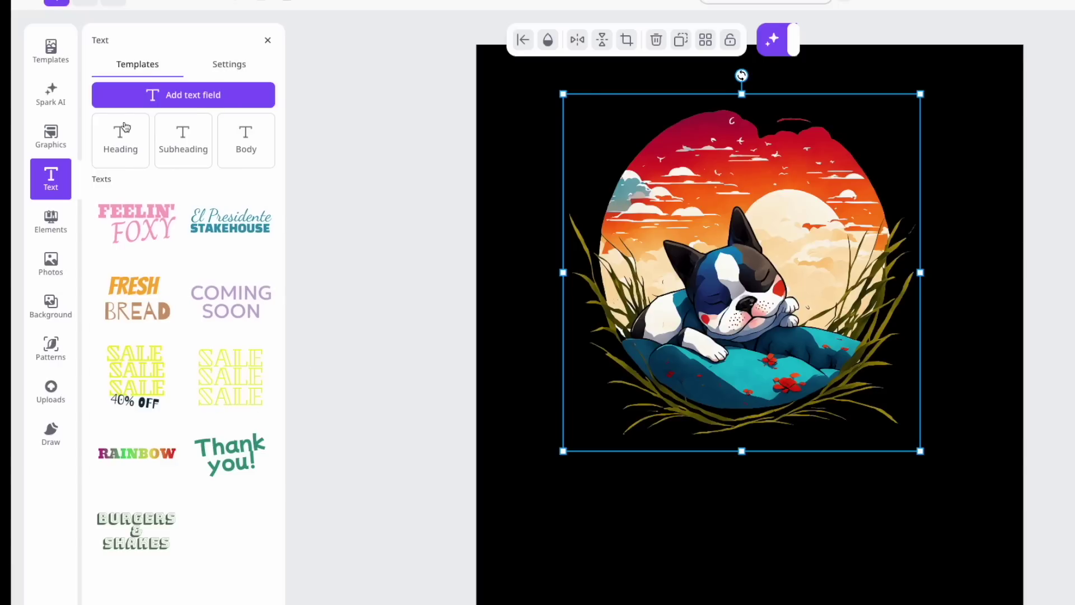
click(121, 140)
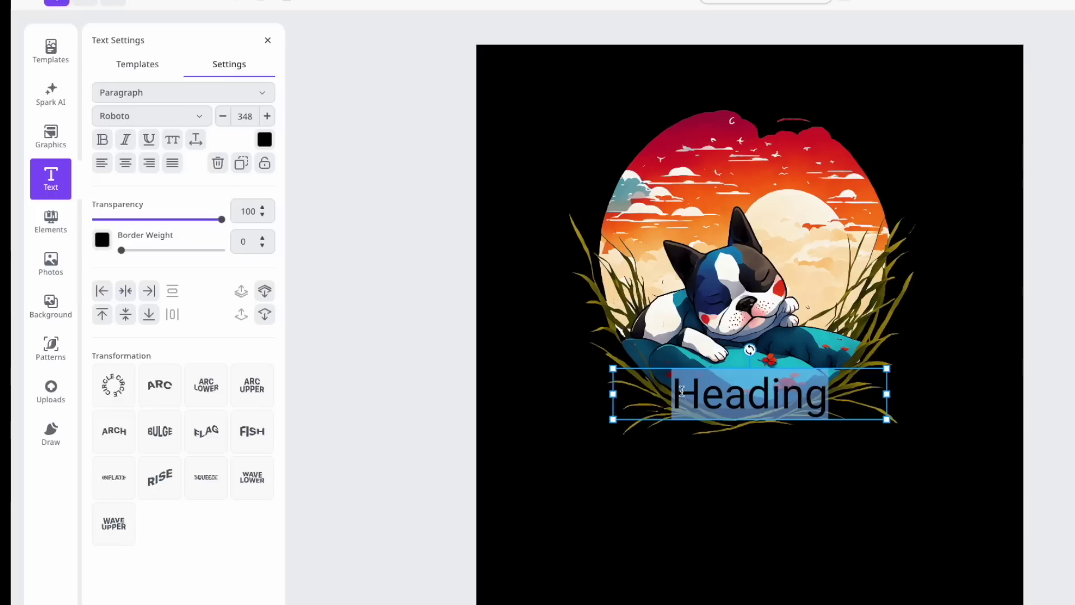
click(264, 140)
drag(202, 179, 149, 158)
drag(802, 387, 801, 487)
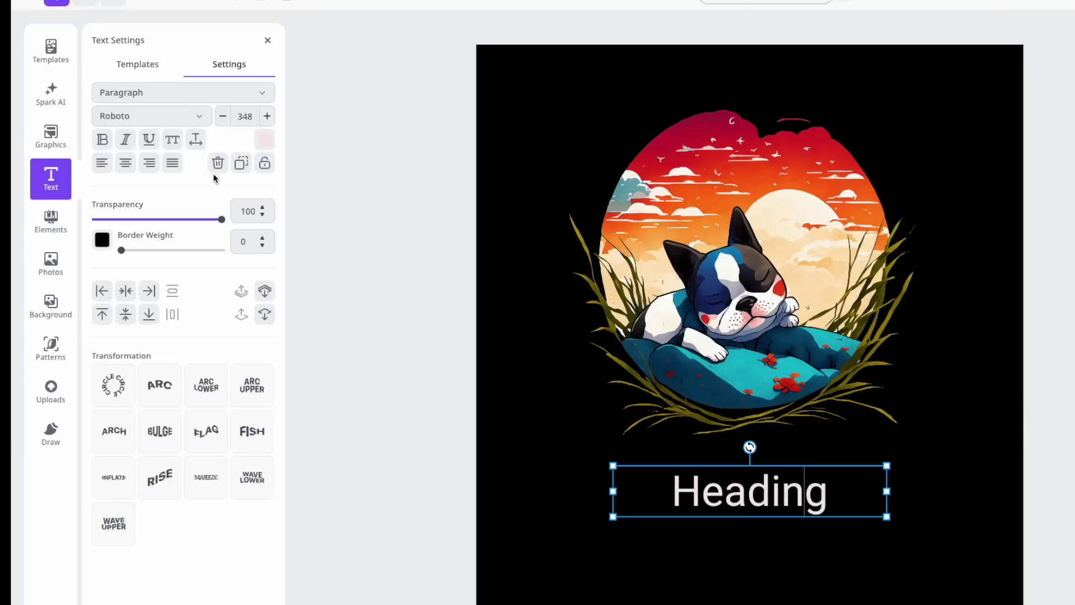
- Set the heading's font to Alfa Slab One and look through the other available fonts
click(262, 92)
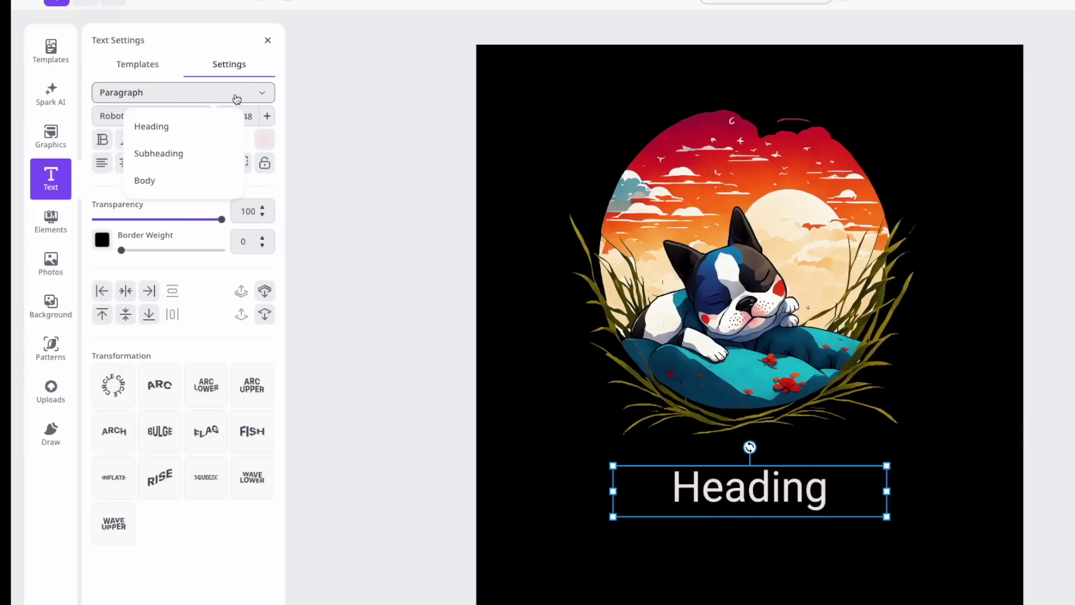
click(168, 116)
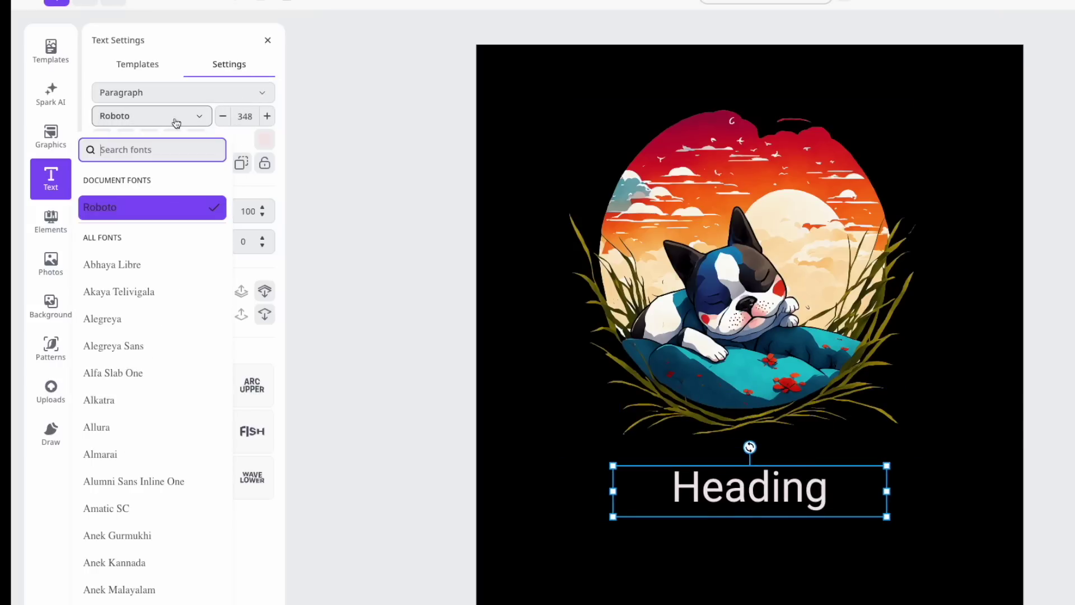
click(133, 381)
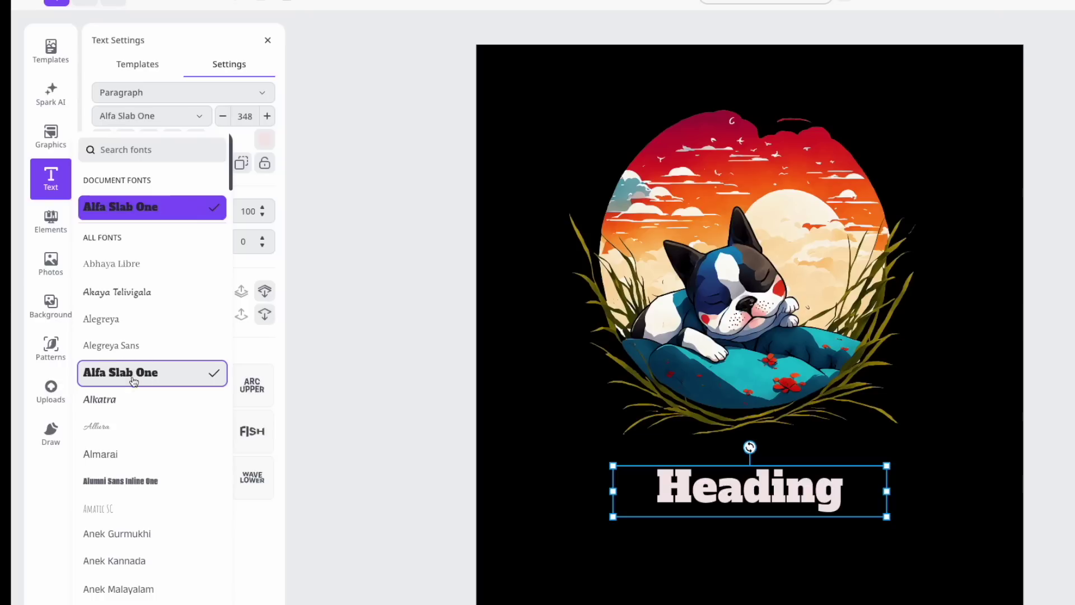
scroll(151, 473, down, 5)
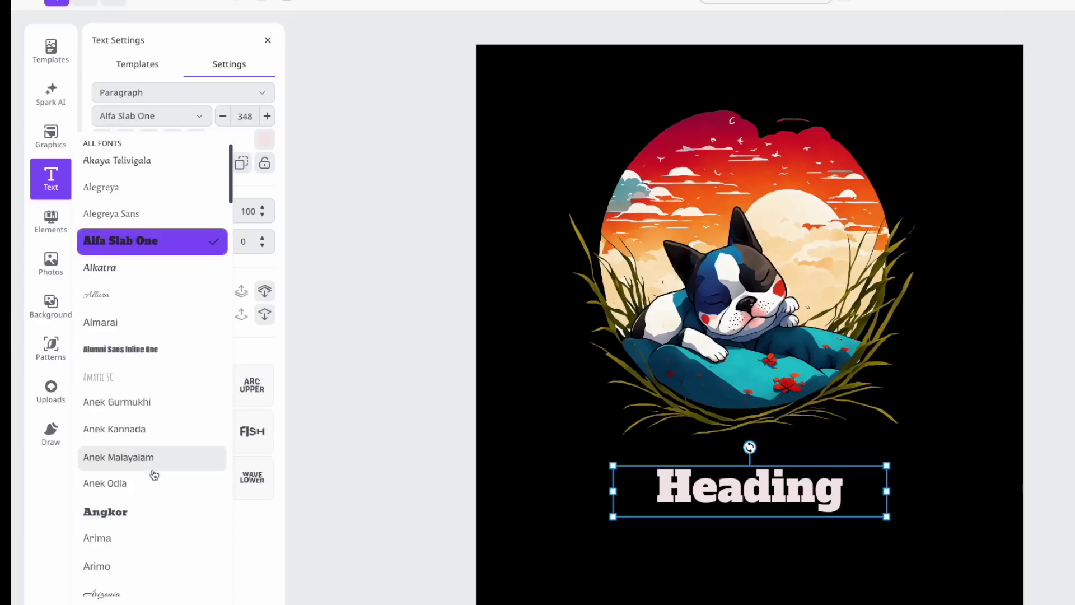
scroll(150, 495, down, 3)
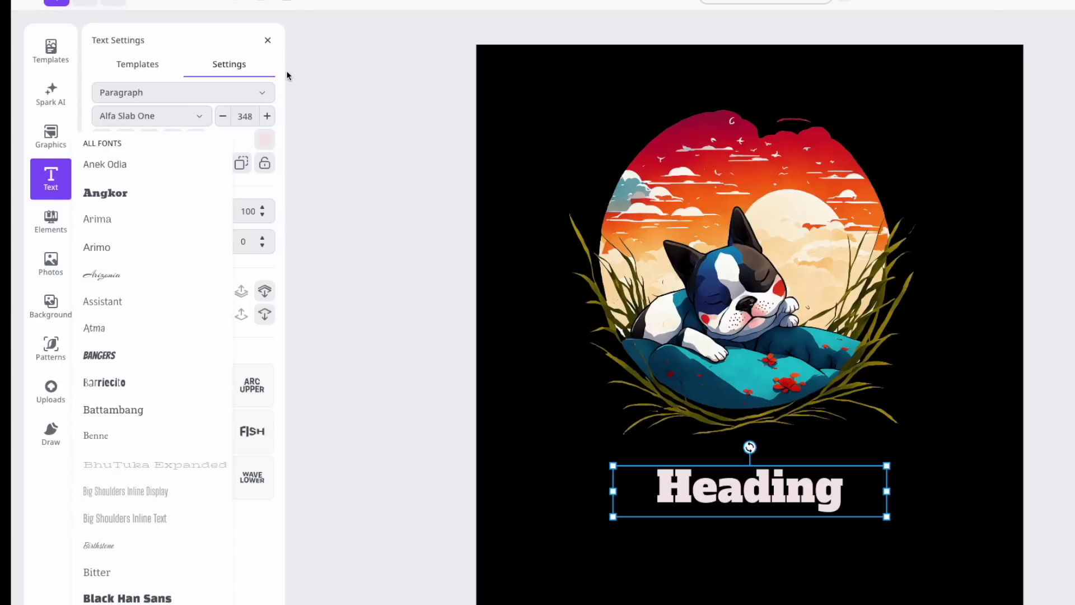
click(239, 66)
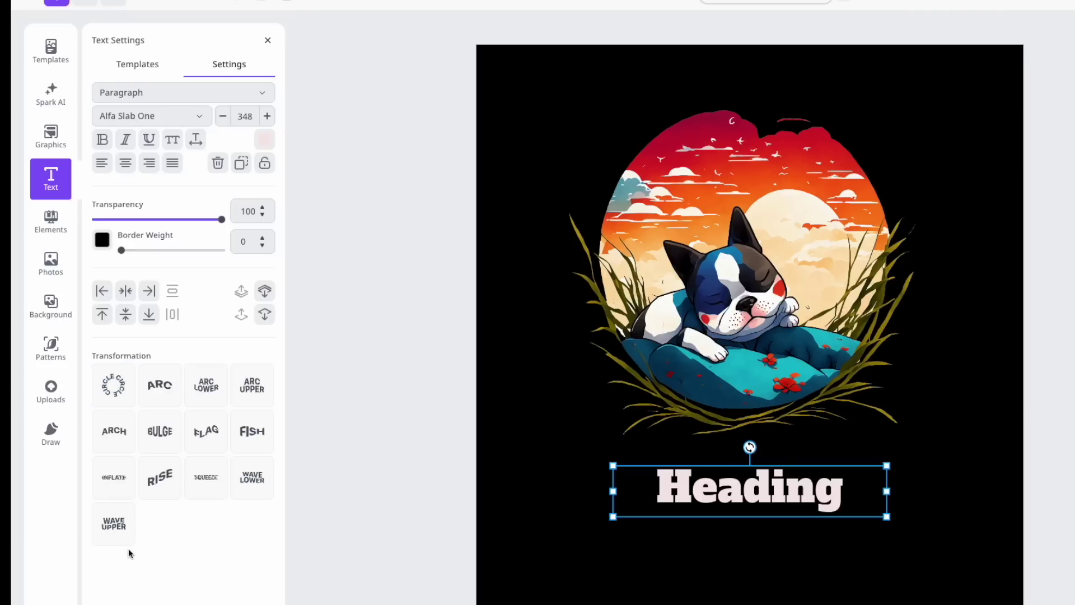
- Replace the heading's placeholder text with "SLEEPING" and resize it to font size 515
double_click(737, 480)
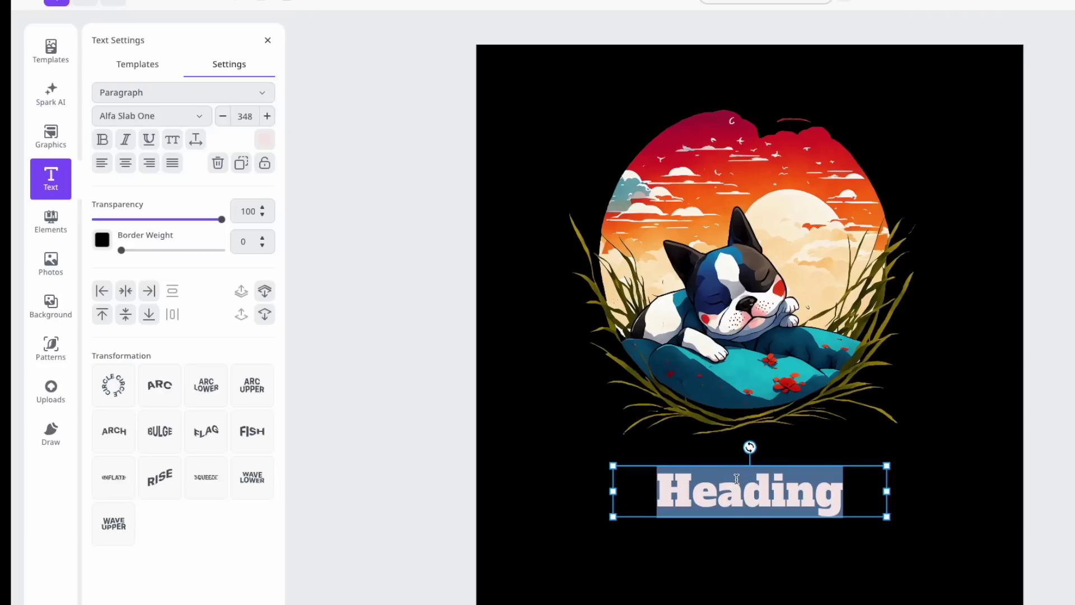
text(Sl)
key(BackSpace)
text(S)
key(BackSpace)
text(LEEE)
key(BackSpace)
text(PING)
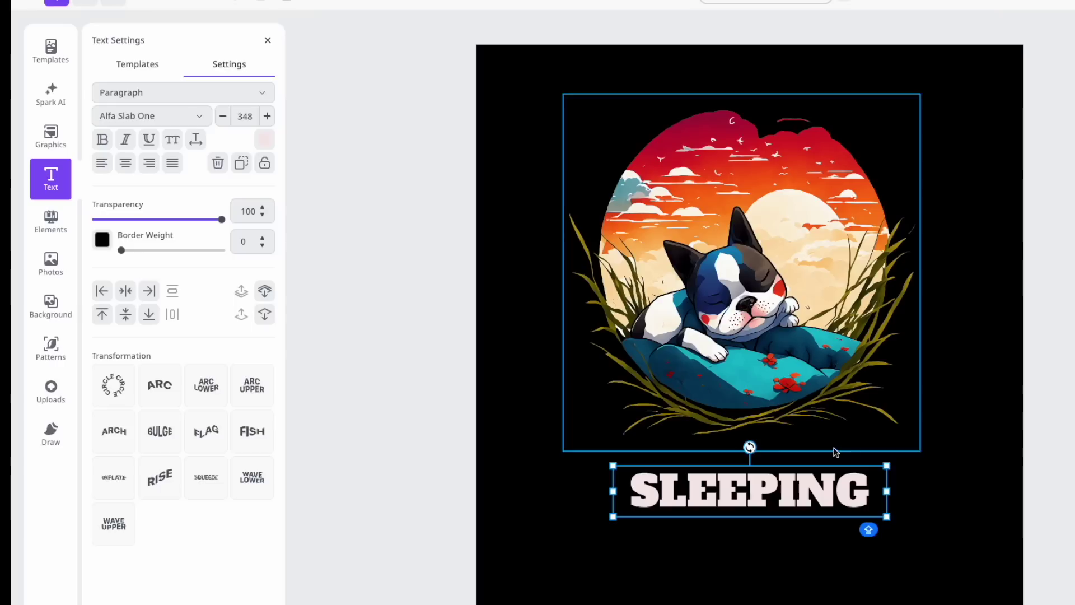
drag(886, 465, 846, 476)
- Try the Circle transformation with a radius of 217 on the SLEEPING text, positioning it around and over the puppy
click(76, 356)
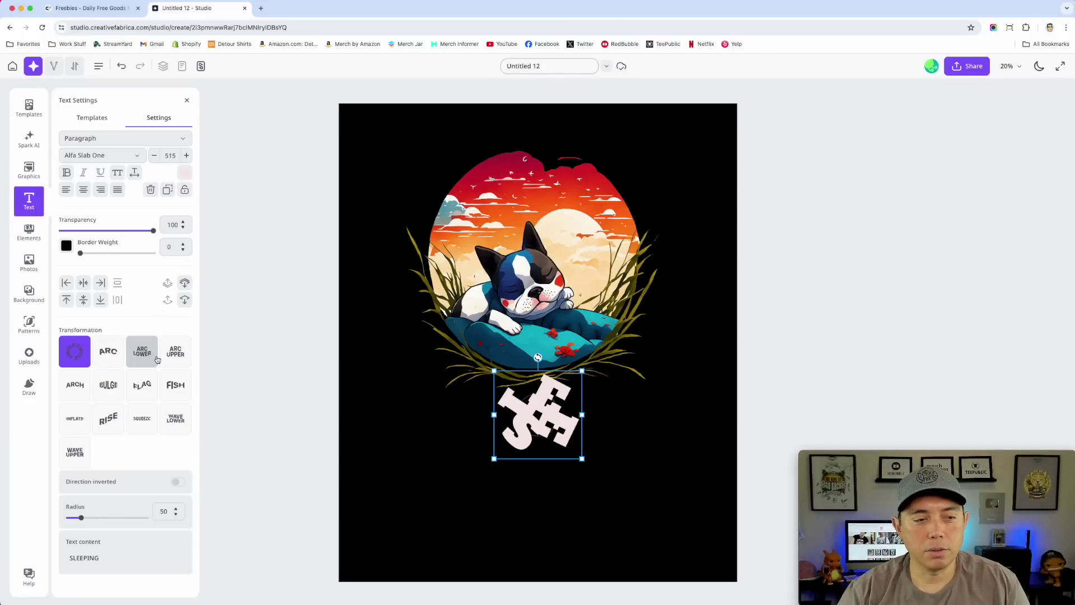
drag(81, 521, 125, 516)
drag(524, 409, 523, 147)
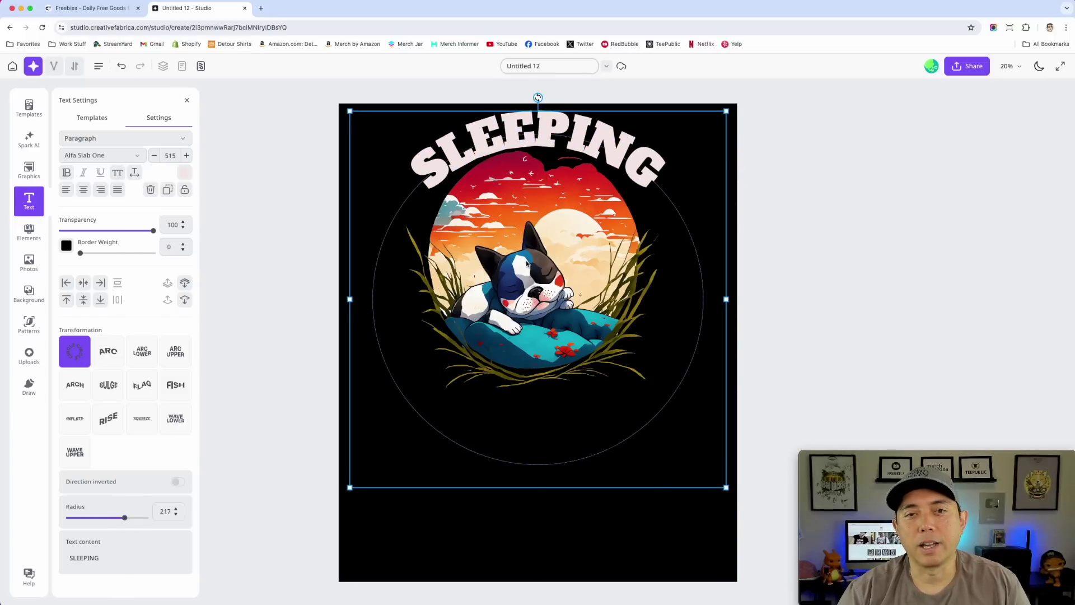
drag(520, 124, 521, 318)
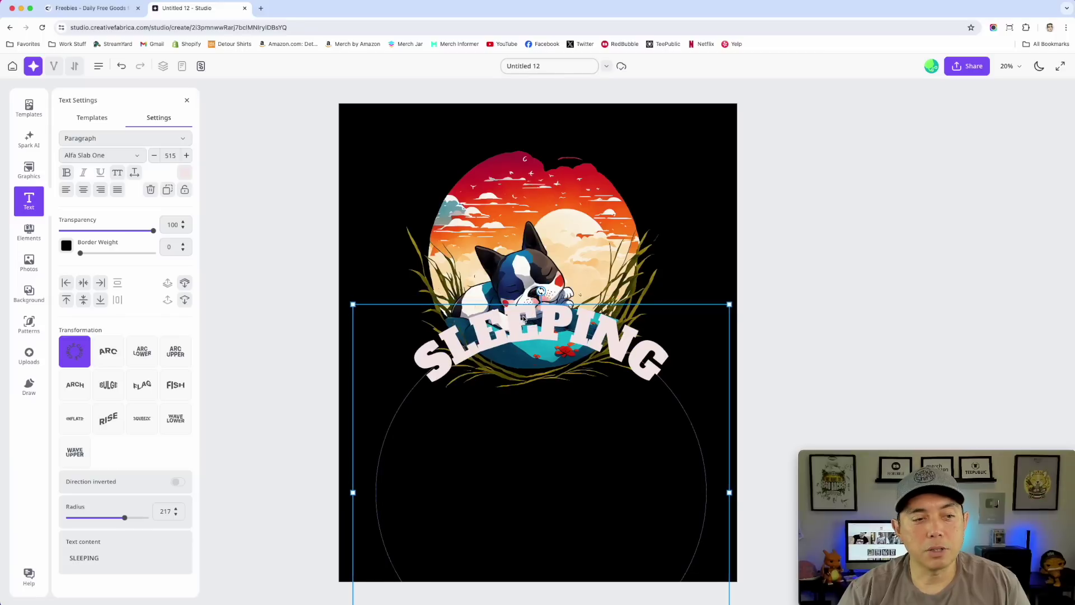
- Apply the Arc transformation with a bend of 43 to the SLEEPING text and place it above the sunset puppy
click(115, 355)
drag(663, 375, 525, 182)
mouse_move(114, 538)
mouse_down()
mouse_move(89, 538)
mouse_move(125, 537)
mouse_up()
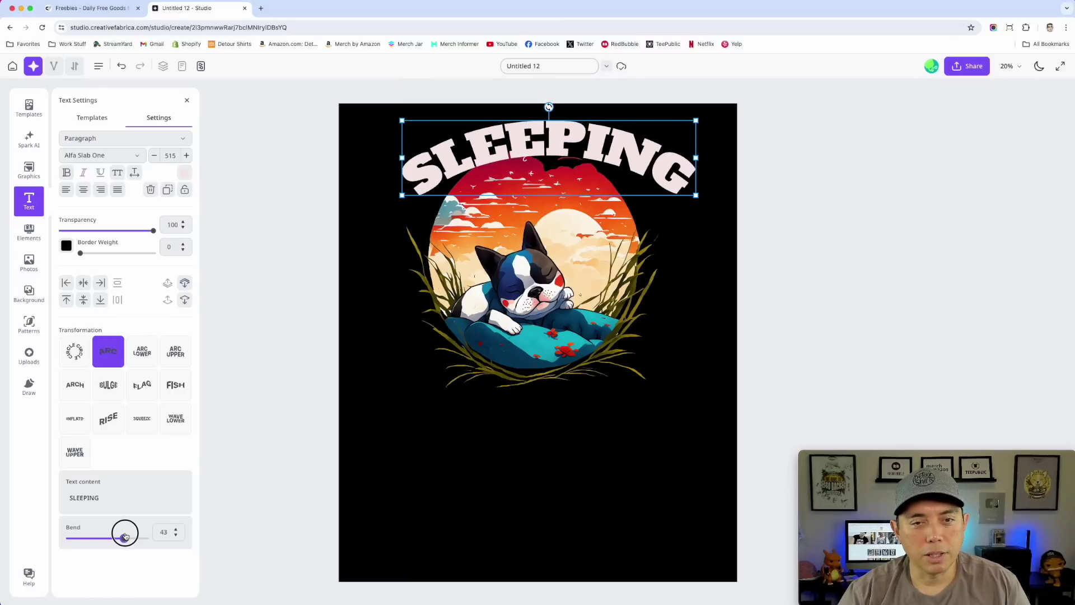
- Move the SLEEPING text below the puppy and compare the Arc Lower, Arc Upper, Arch and Arc transformations on it
click(142, 351)
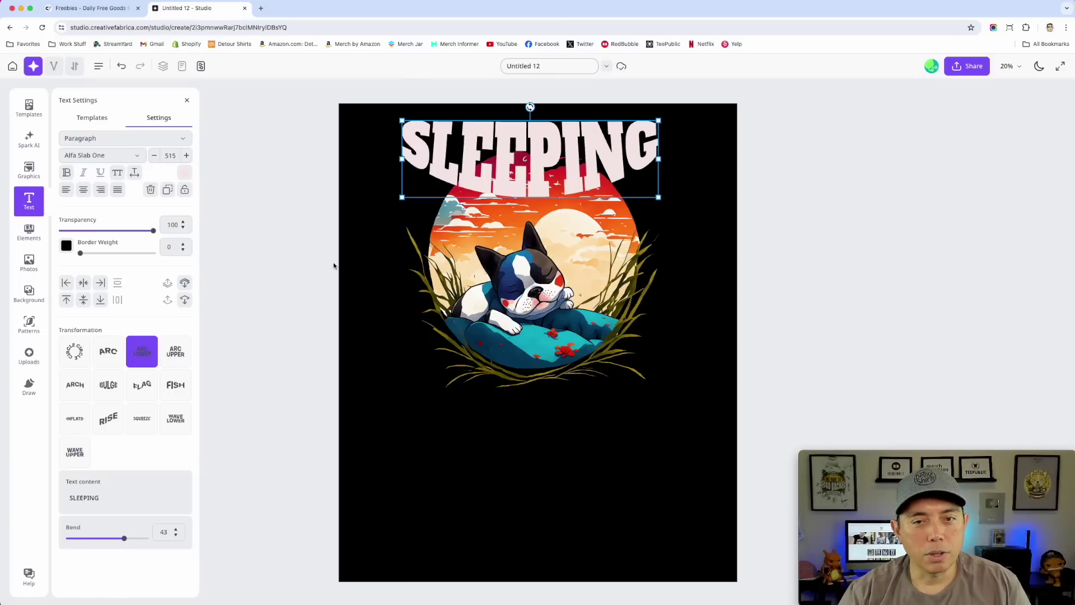
drag(537, 163, 545, 424)
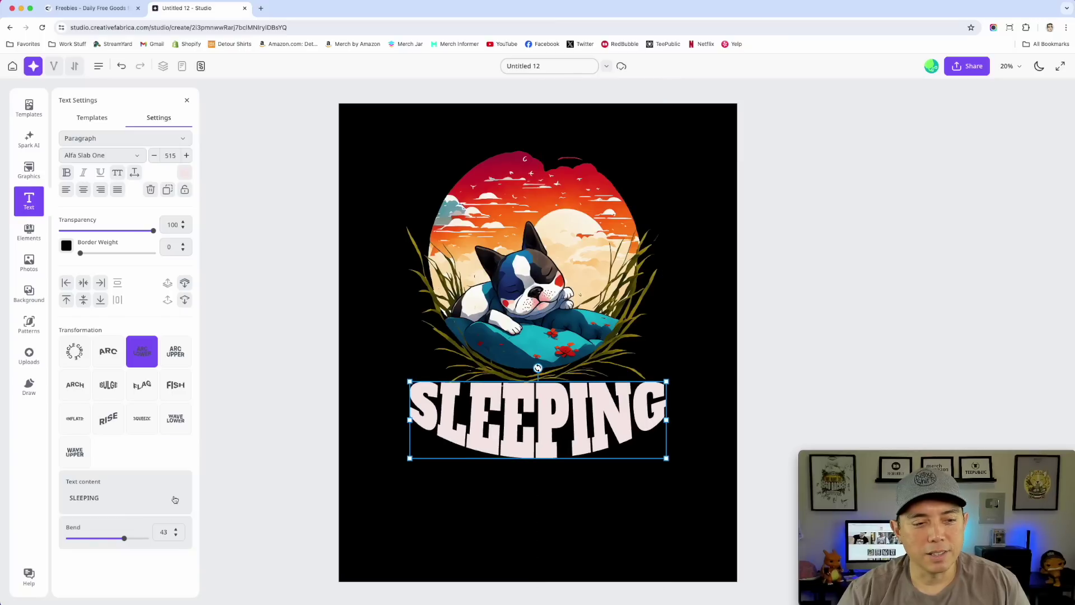
click(177, 353)
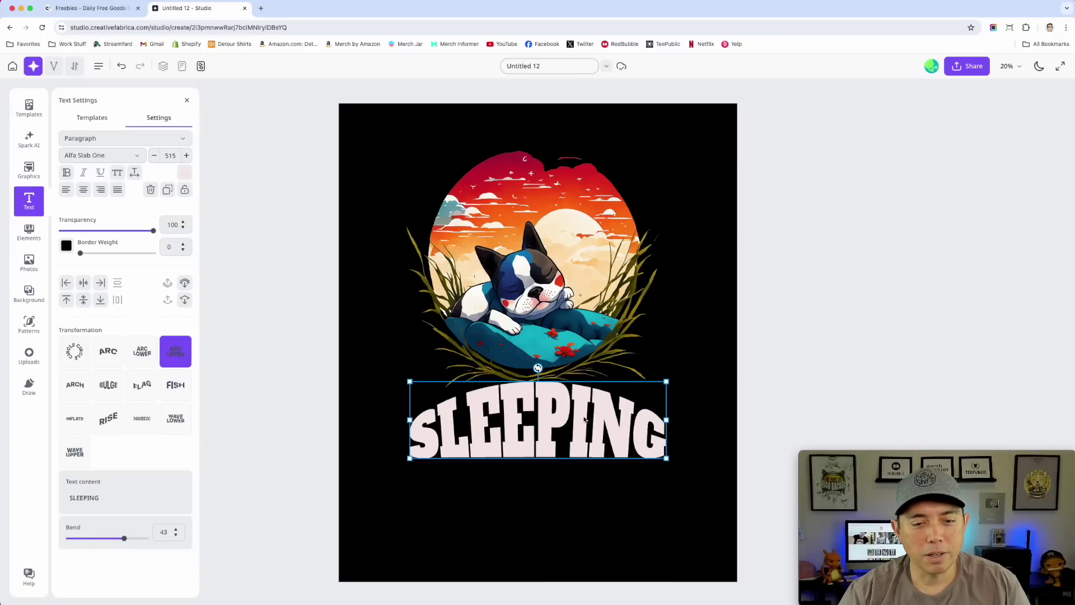
click(78, 386)
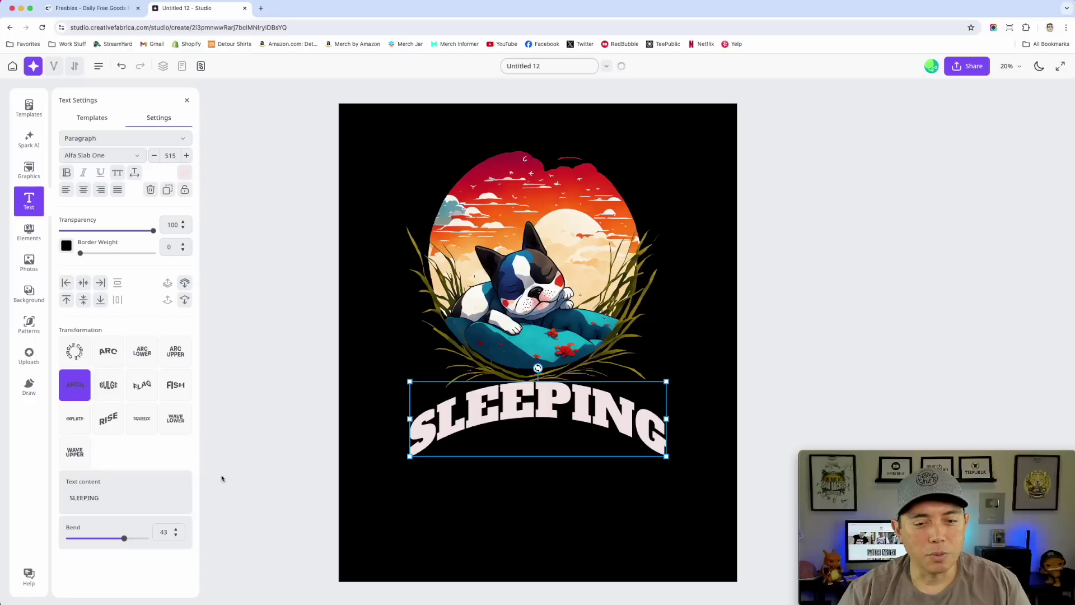
click(112, 357)
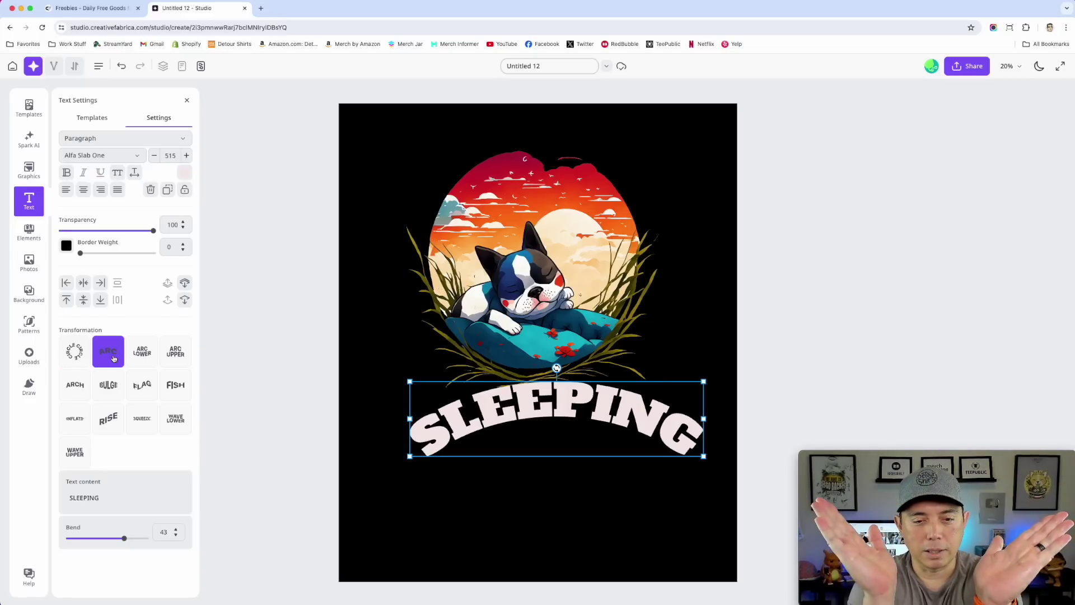
click(74, 390)
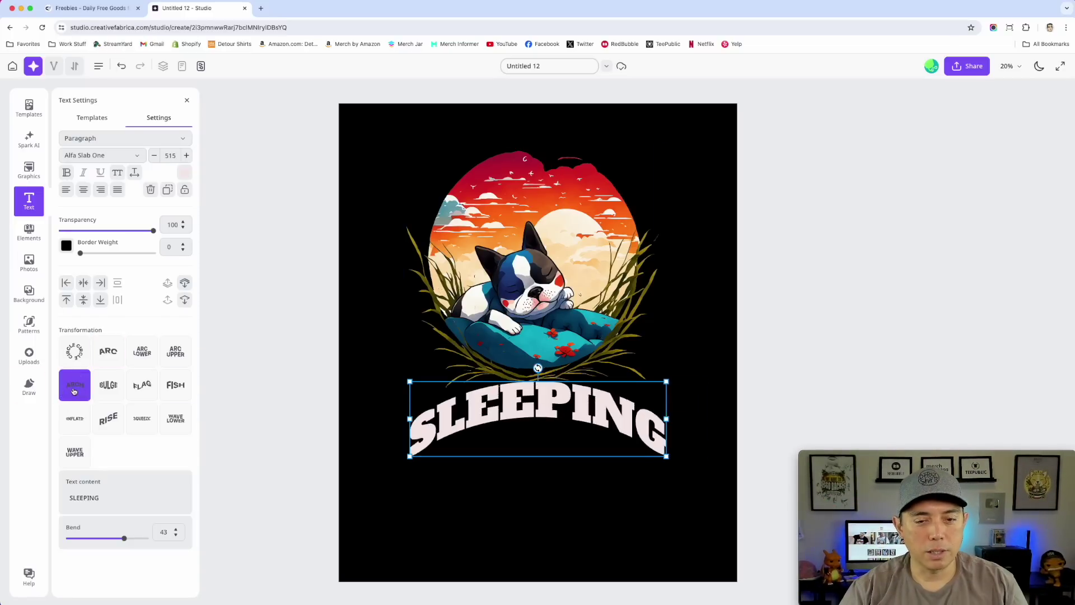
- Try the Bulge, Flag, Fish, Inflate, Rise and Squeeze transformations on the SLEEPING text
click(119, 388)
click(140, 386)
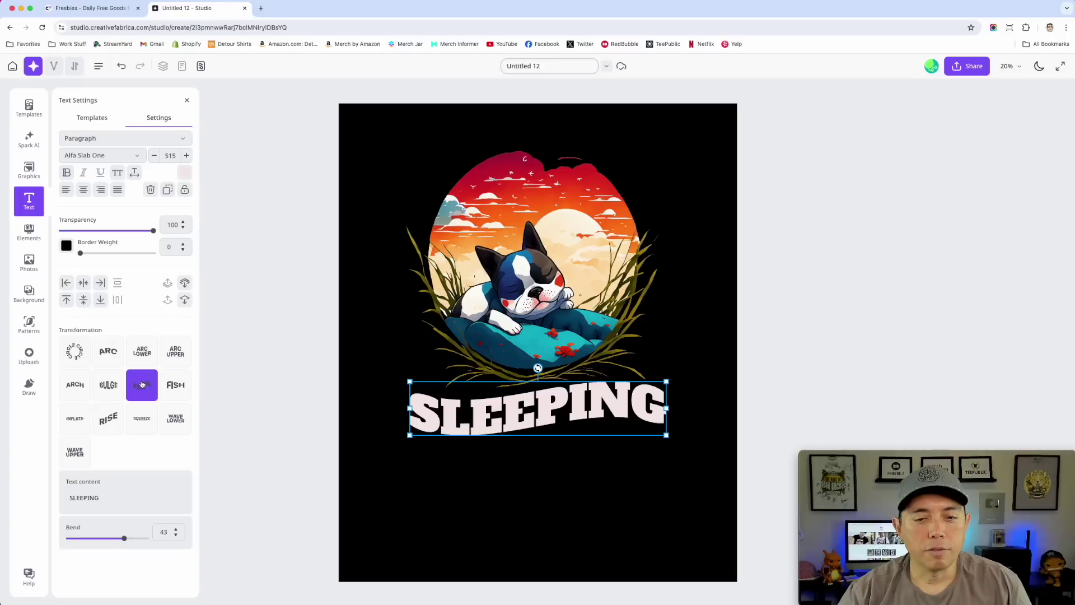
click(174, 388)
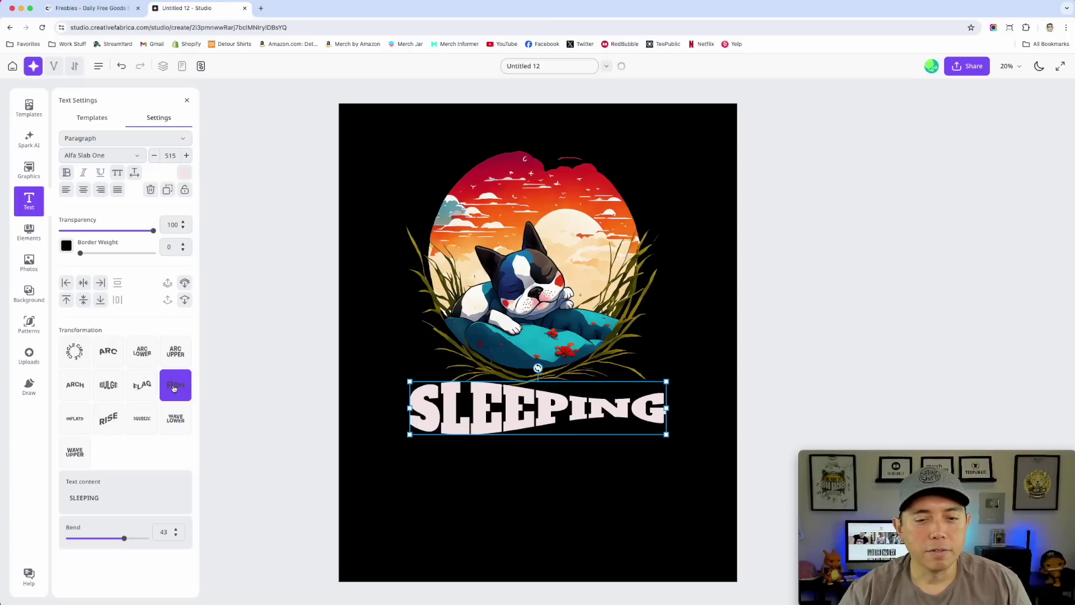
click(77, 420)
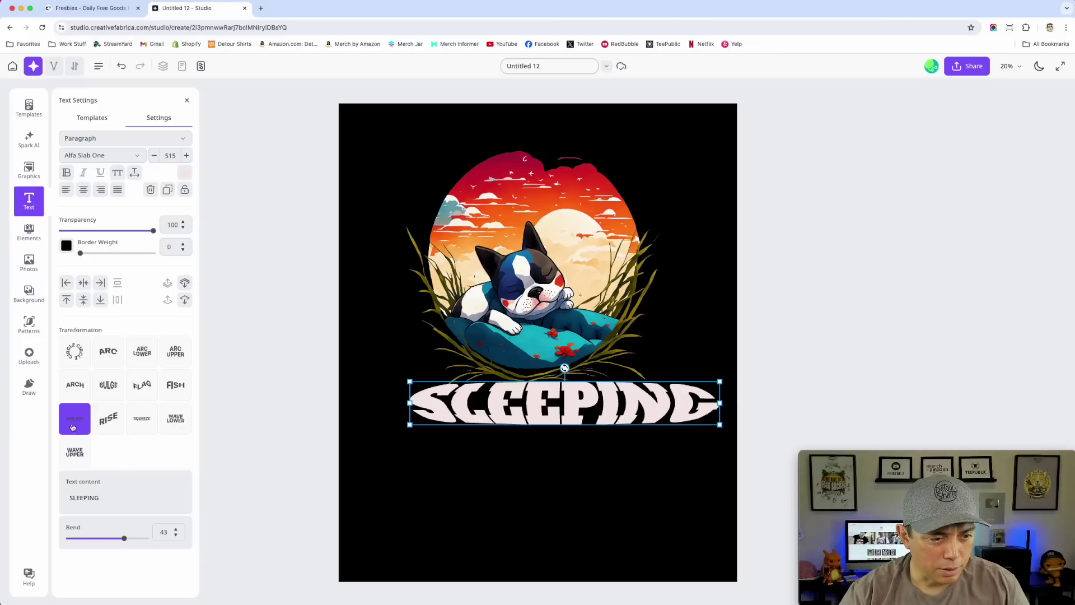
click(111, 428)
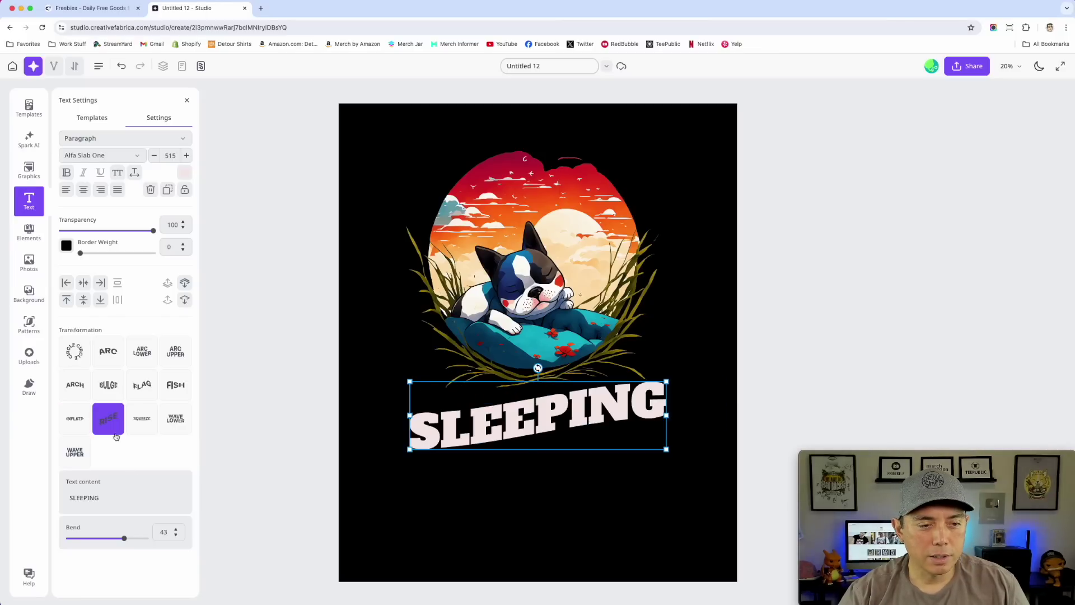
click(143, 427)
- Apply the Wave Lower transformation with a bend of 39 to the SLEEPING text and stack two duplicates beneath it
click(173, 425)
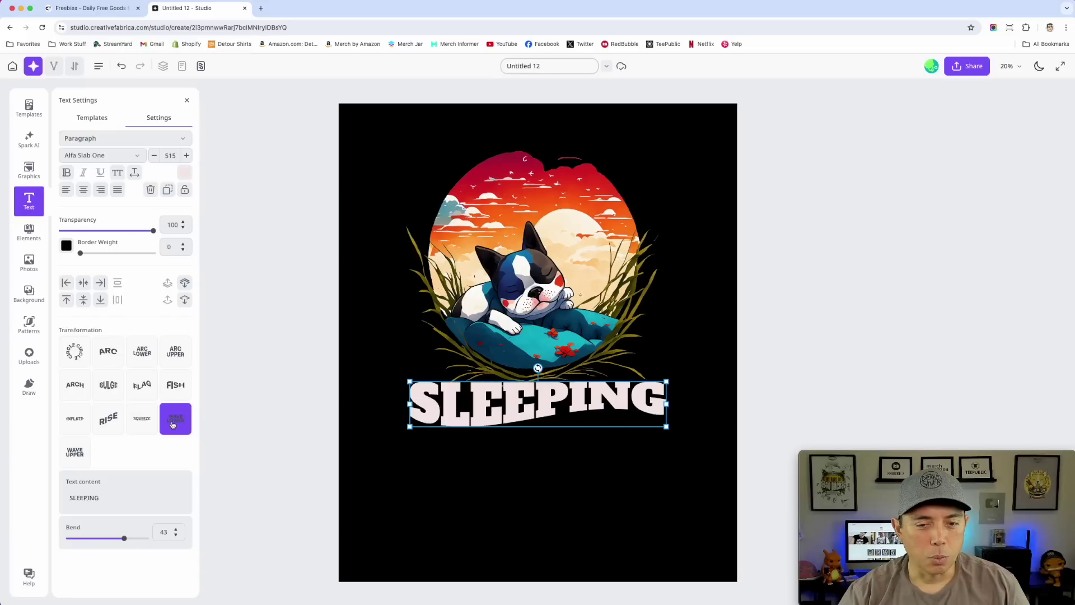
mouse_move(124, 538)
mouse_down()
mouse_move(60, 535)
mouse_move(124, 521)
mouse_up()
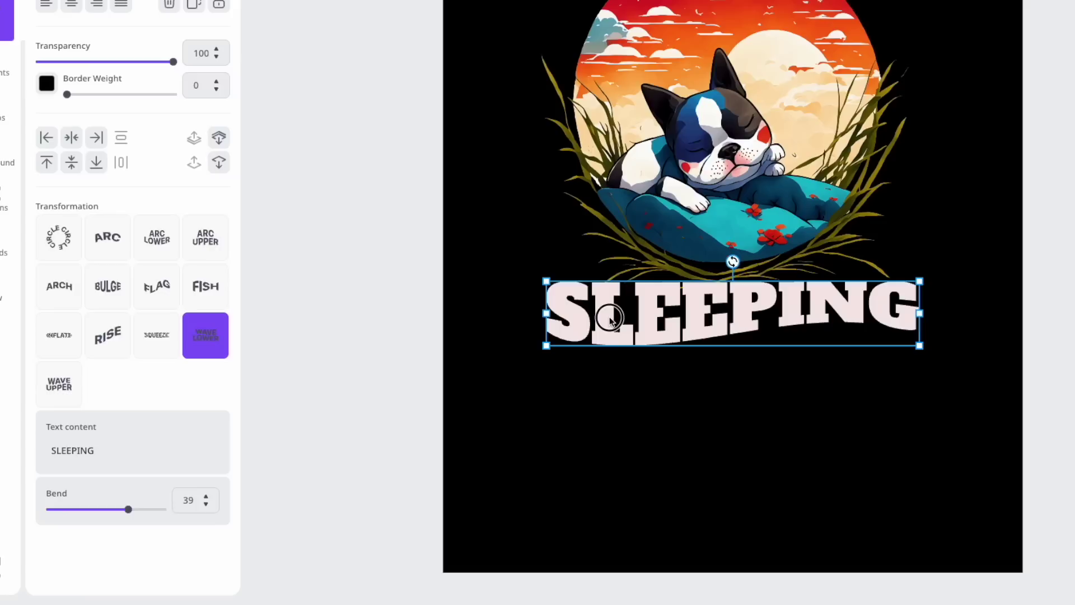
drag(455, 405, 456, 455)
key(ctrl+d)
drag(633, 385, 639, 451)
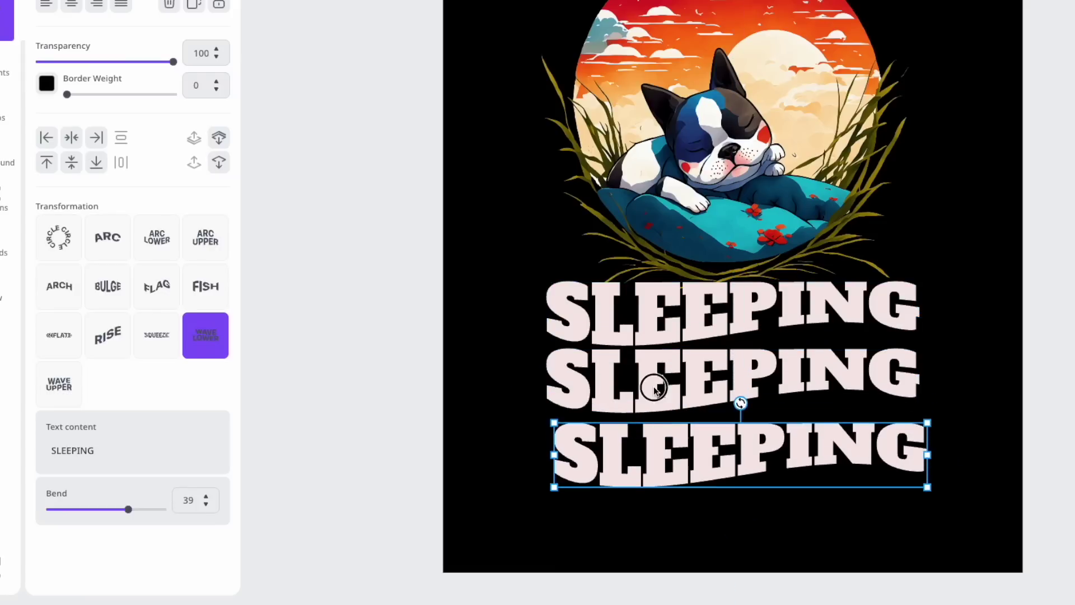
- Apply Flag to the middle SLEEPING copy and Wave Upper to the lowest one, fitting the three lines closely together
click(653, 384)
click(156, 285)
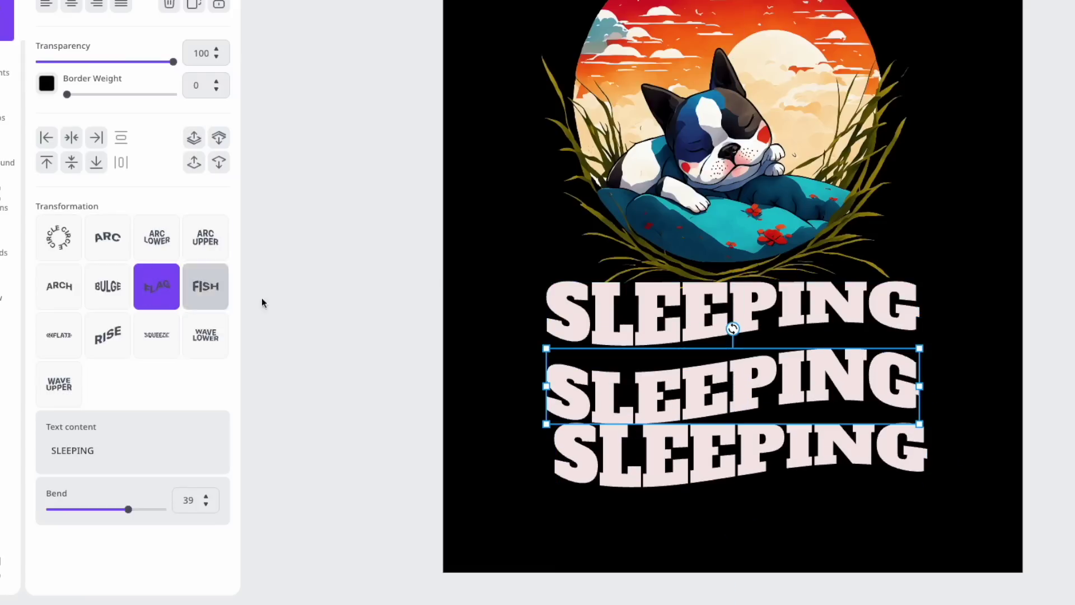
drag(830, 396, 823, 373)
click(560, 436)
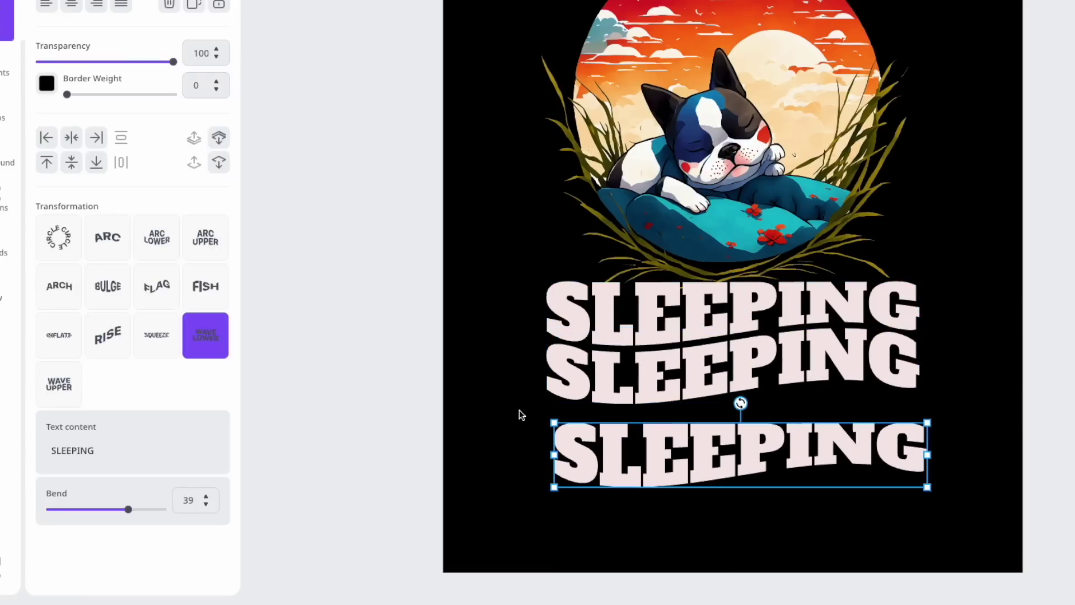
click(53, 384)
drag(813, 488, 805, 446)
click(979, 423)
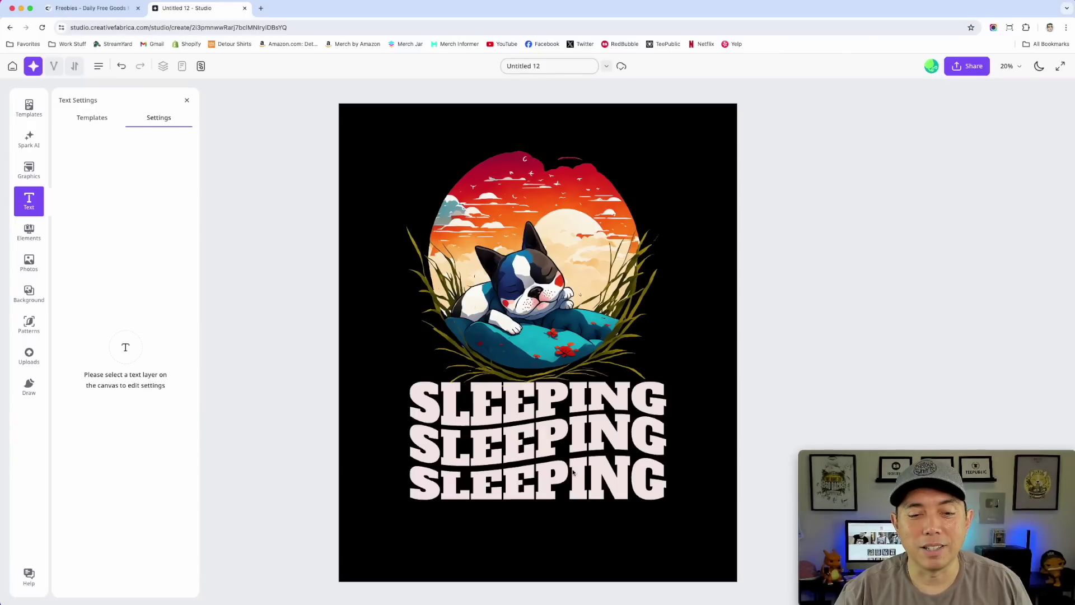
click(471, 413)
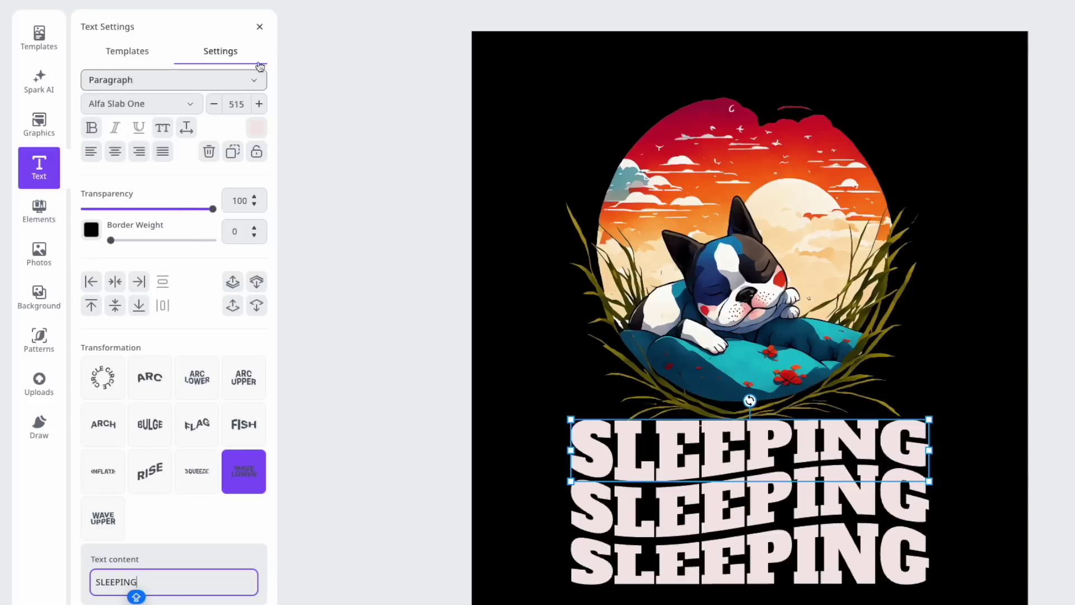
click(136, 54)
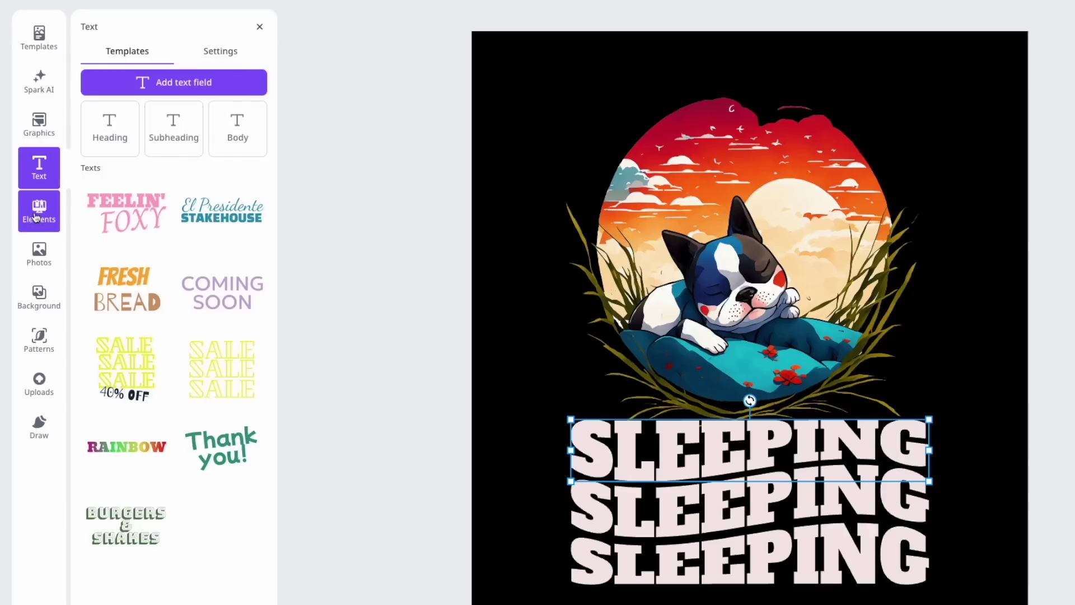
- Add the two-star sparkle from the Celestial Comics elements, shrink it and place it near the sunset's upper-right edge
click(35, 217)
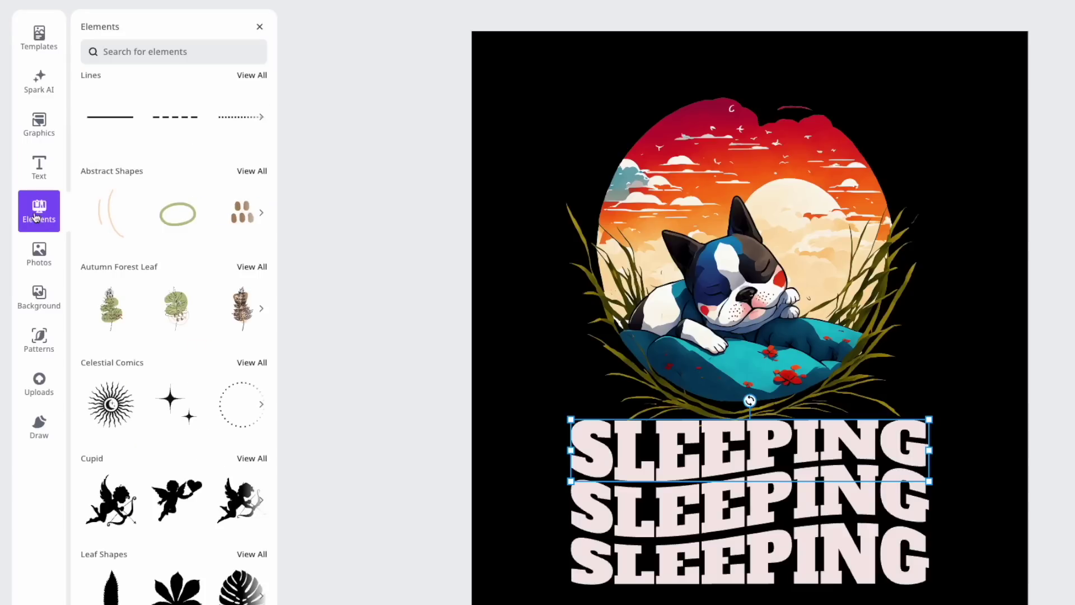
click(168, 399)
drag(714, 328, 909, 181)
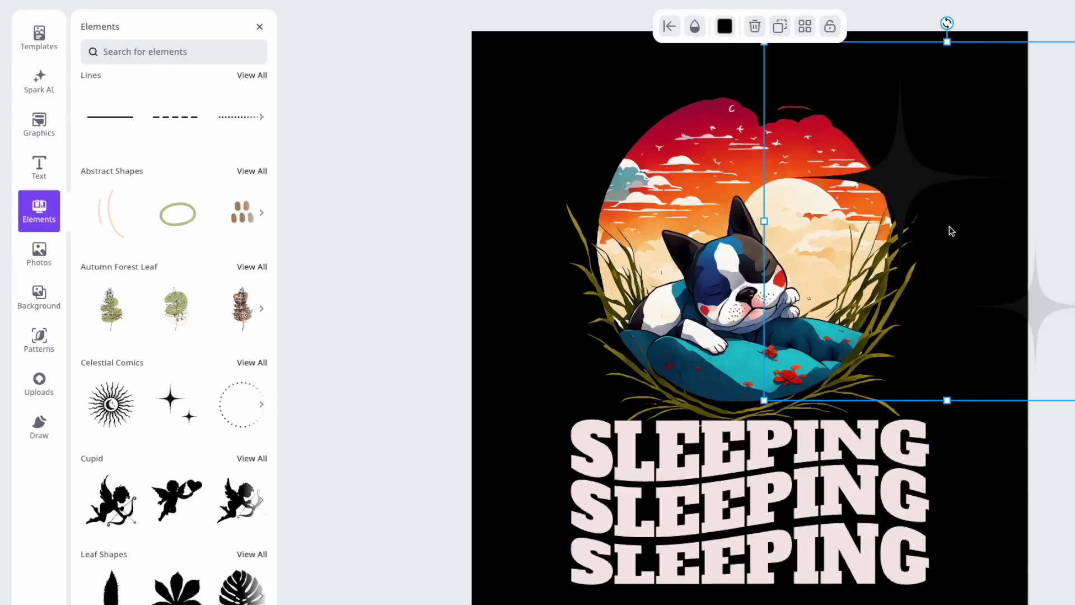
drag(1067, 392, 924, 199)
drag(829, 103, 911, 122)
- Recolor the two-star sparkle white and shift it so the larger star overlaps the edge of the sunset circle
click(725, 26)
drag(669, 76, 653, 58)
drag(920, 118, 876, 146)
key(Escape)
- Look through the available element sets, including all of Celestial Comics and Mermaid Shapes
scroll(165, 536, down, 6)
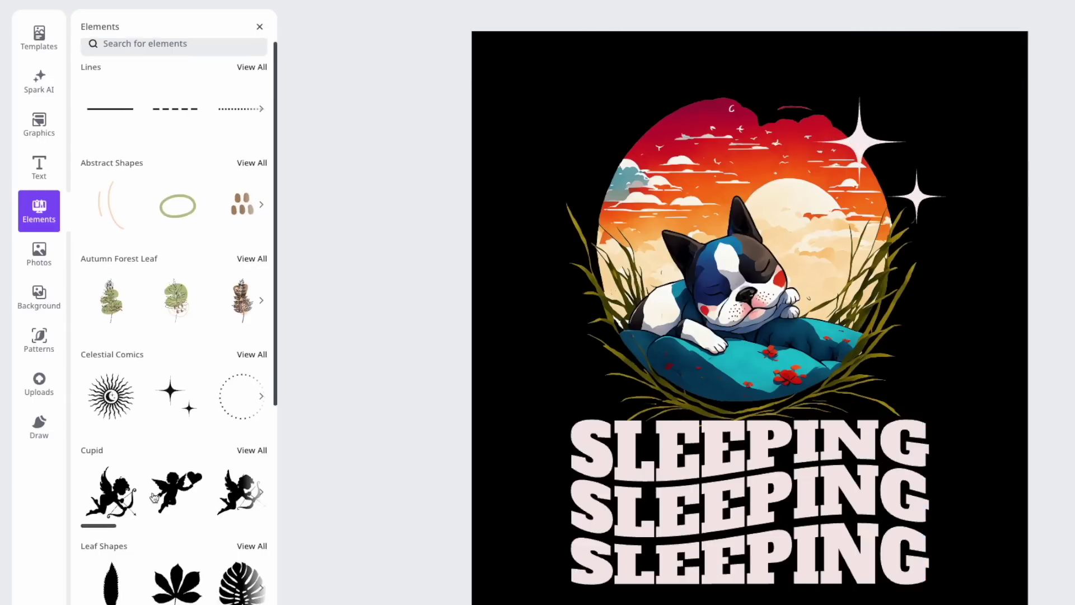
scroll(165, 536, down, 5)
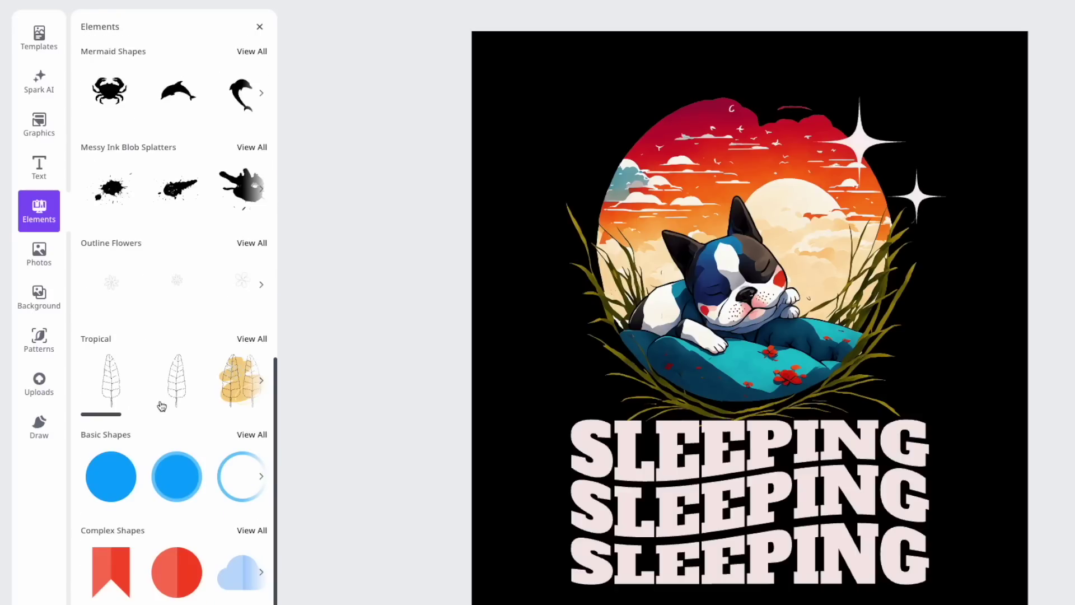
scroll(163, 343, up, 10)
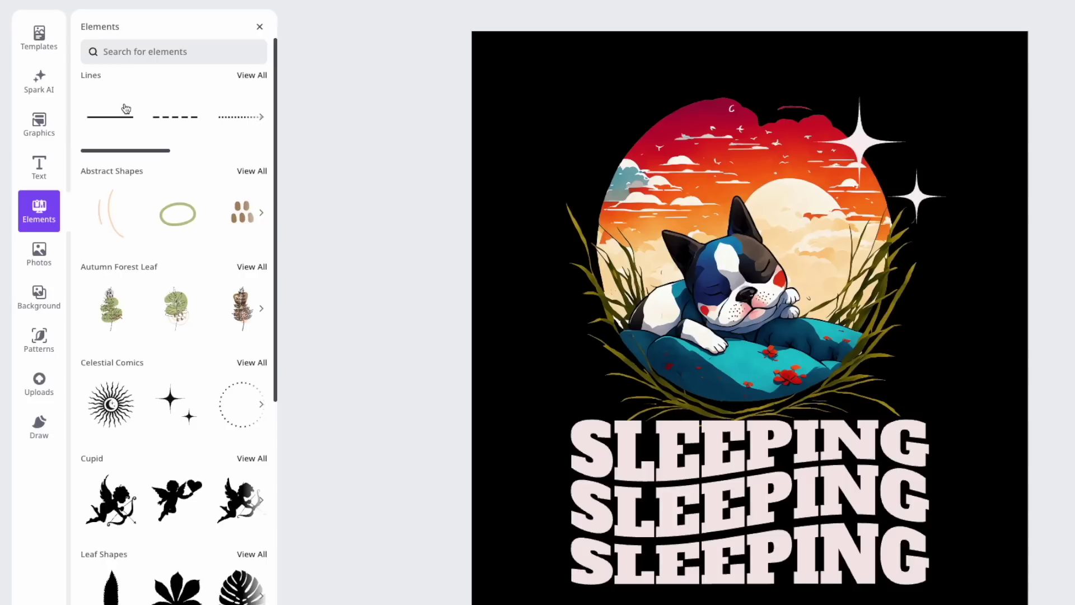
click(253, 363)
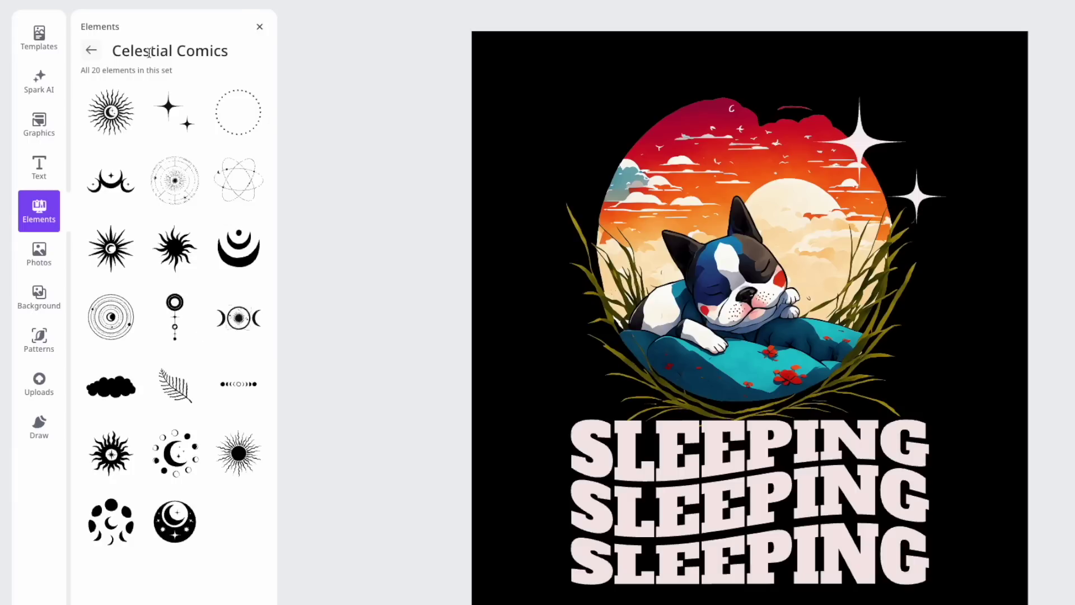
click(93, 51)
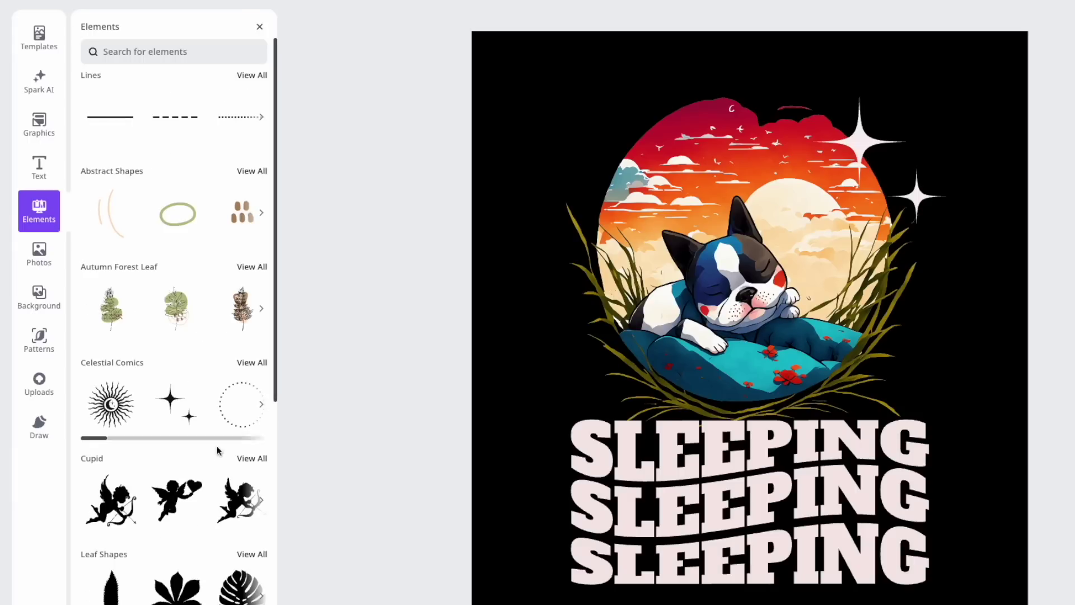
scroll(235, 488, down, 2)
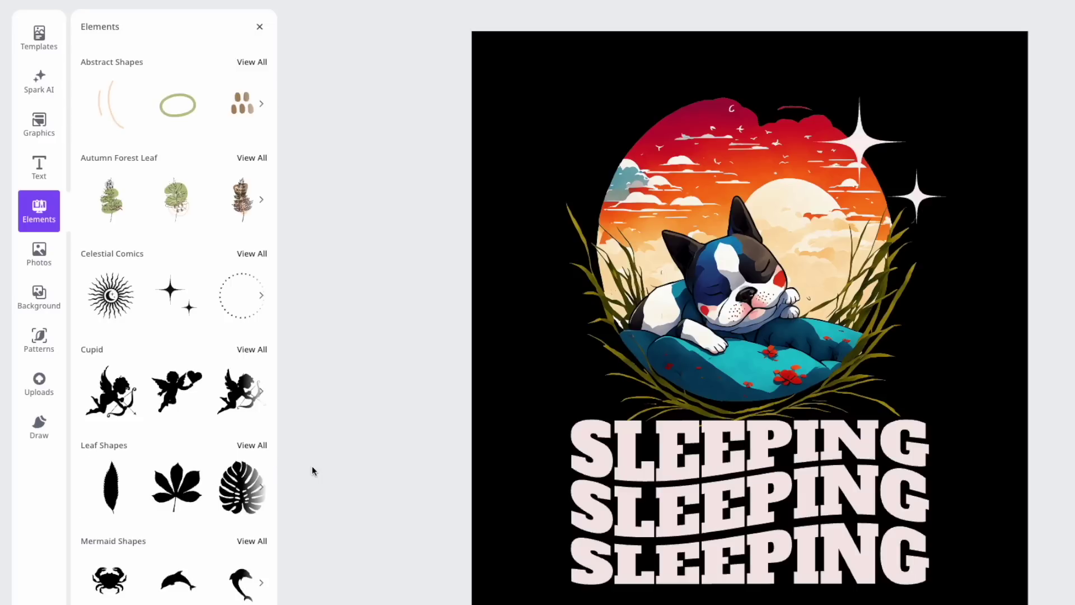
click(249, 541)
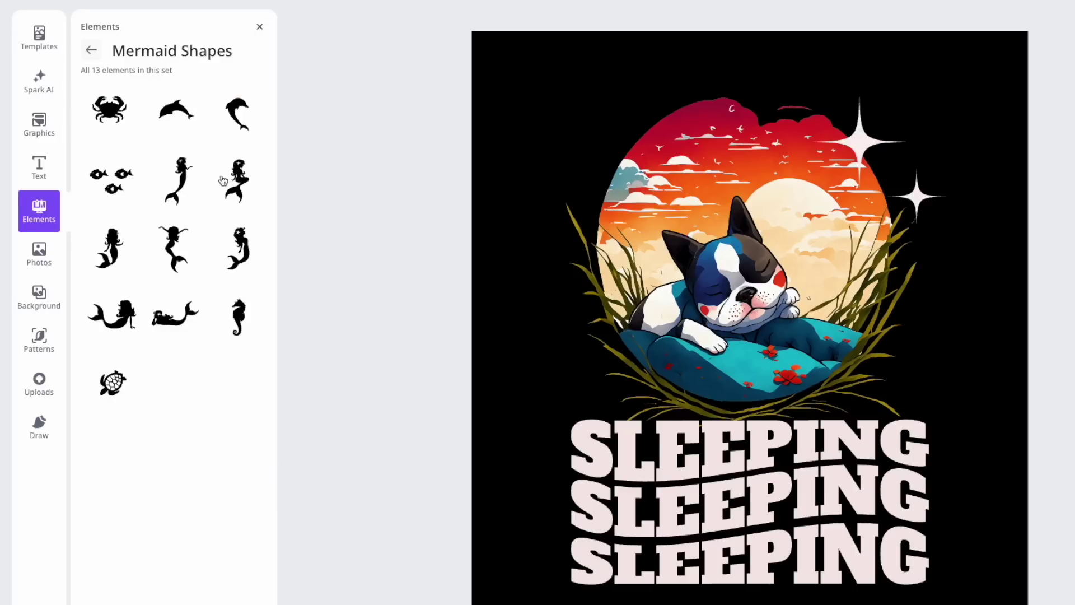
click(260, 29)
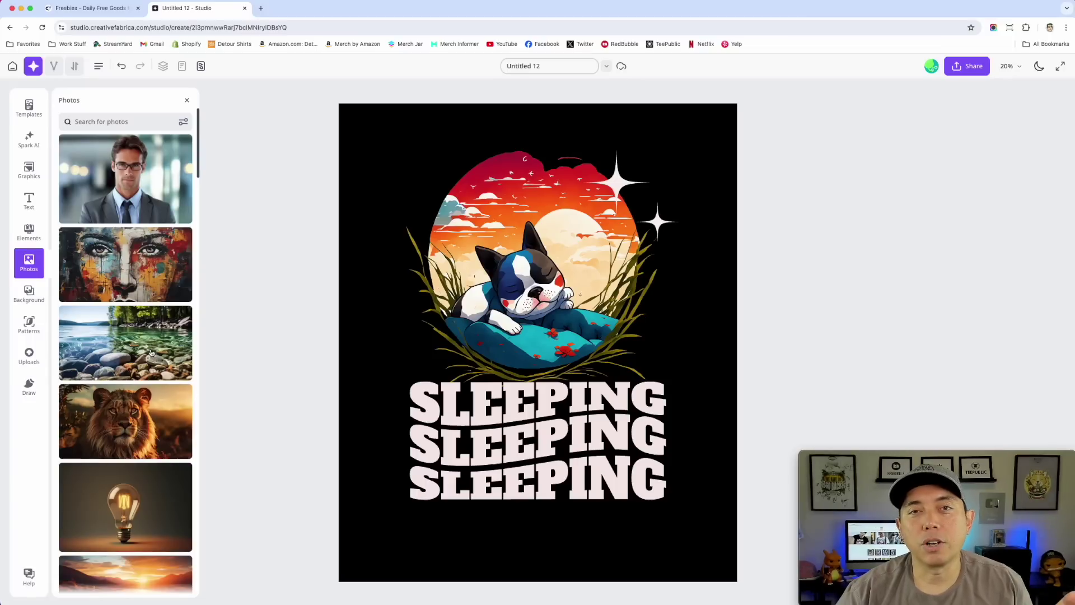
- Look through the stock photos and examine the photo filters for color, orientation and people
scroll(150, 351, down, 8)
scroll(160, 403, down, 10)
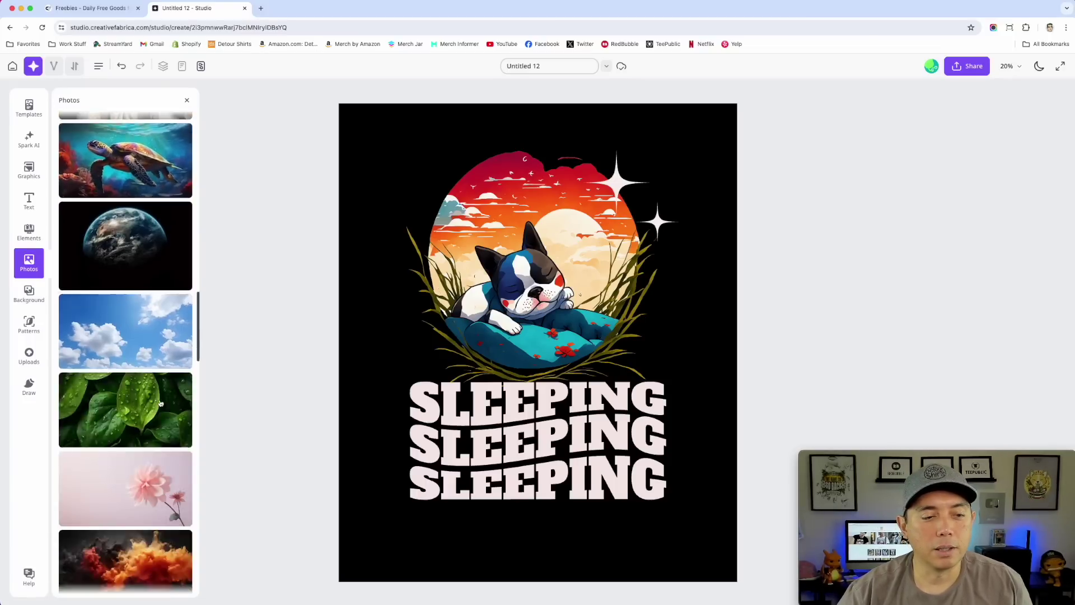
scroll(160, 403, down, 10)
scroll(135, 197, up, 20)
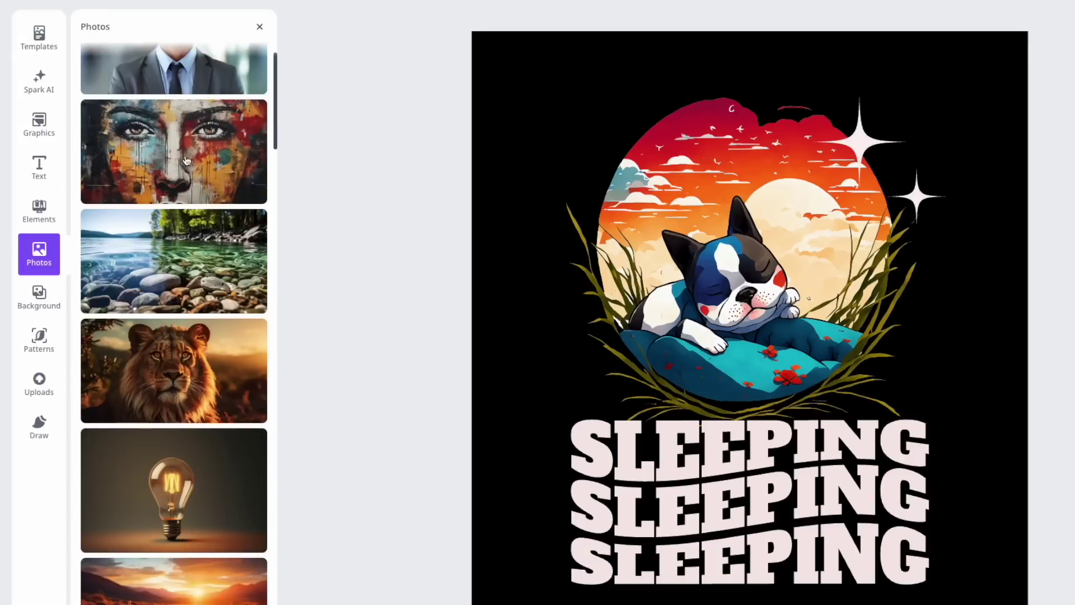
scroll(186, 163, up, 3)
click(242, 55)
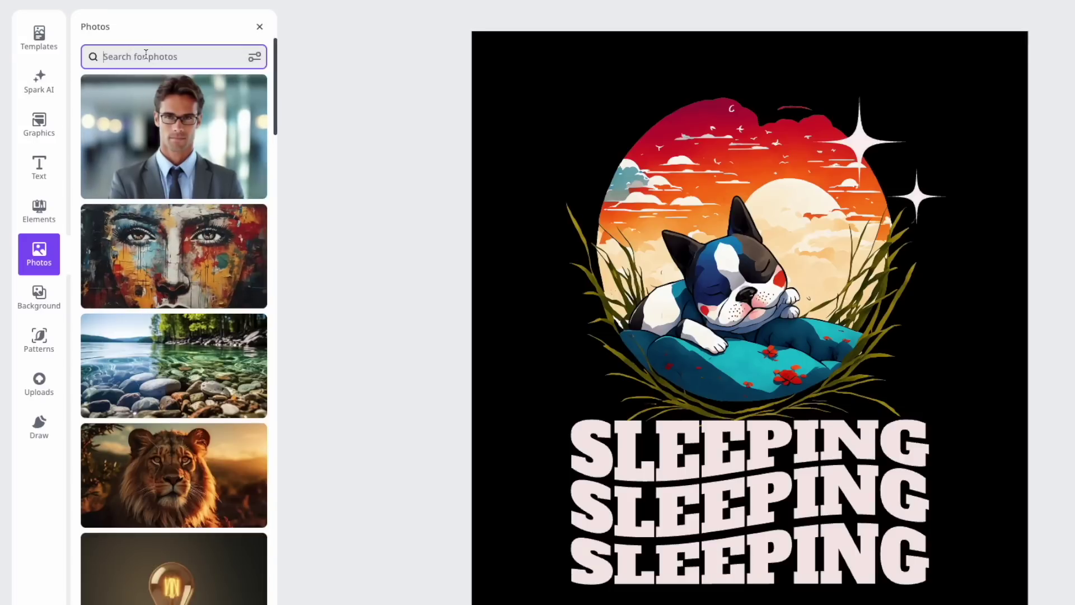
click(255, 58)
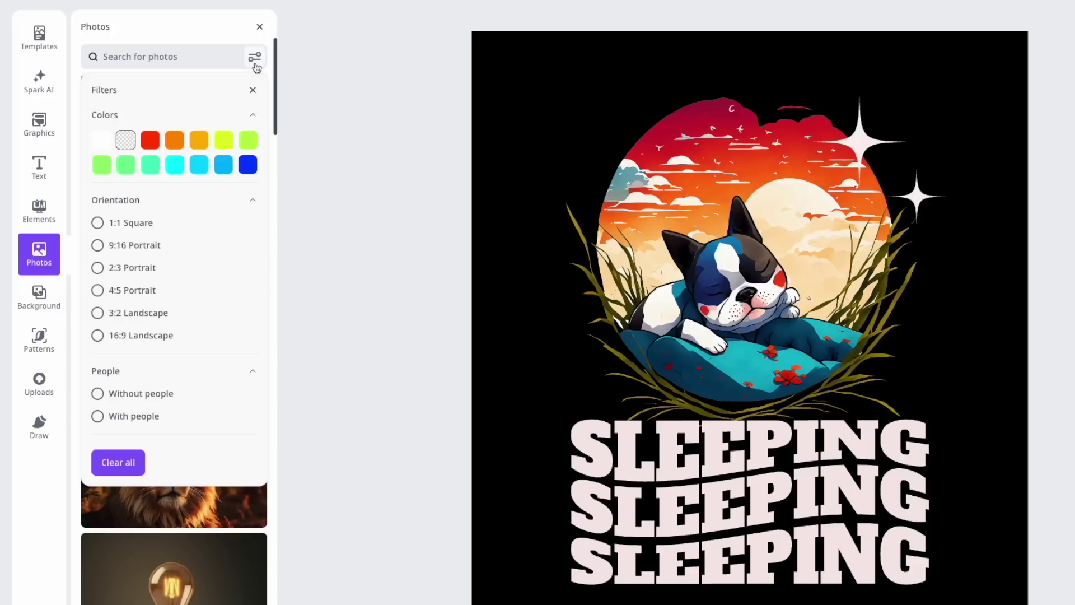
click(258, 32)
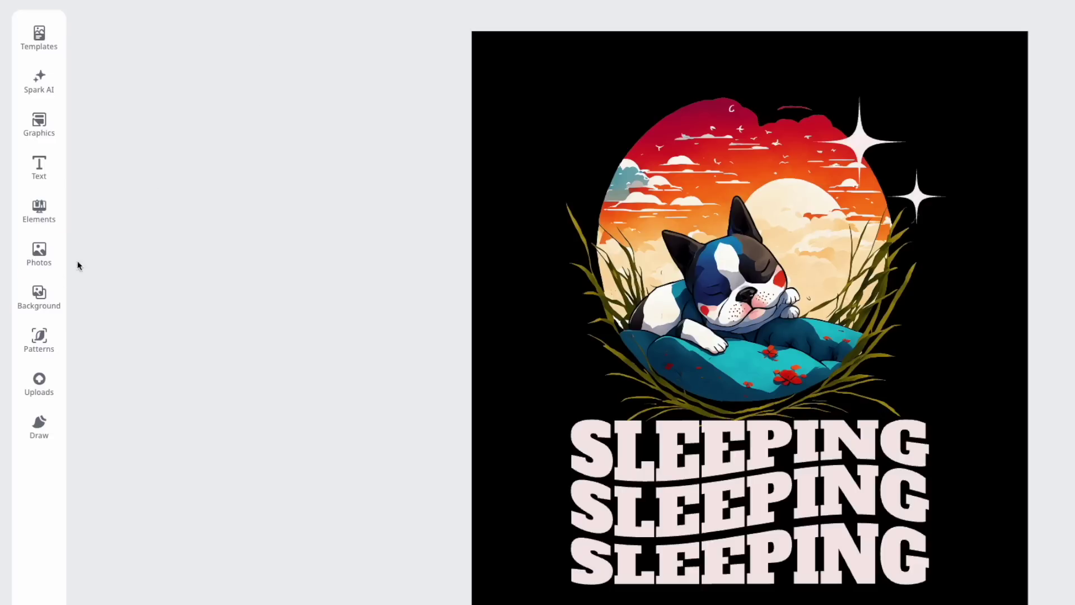
- Look through the stock background images and examine the background color and search options
click(43, 290)
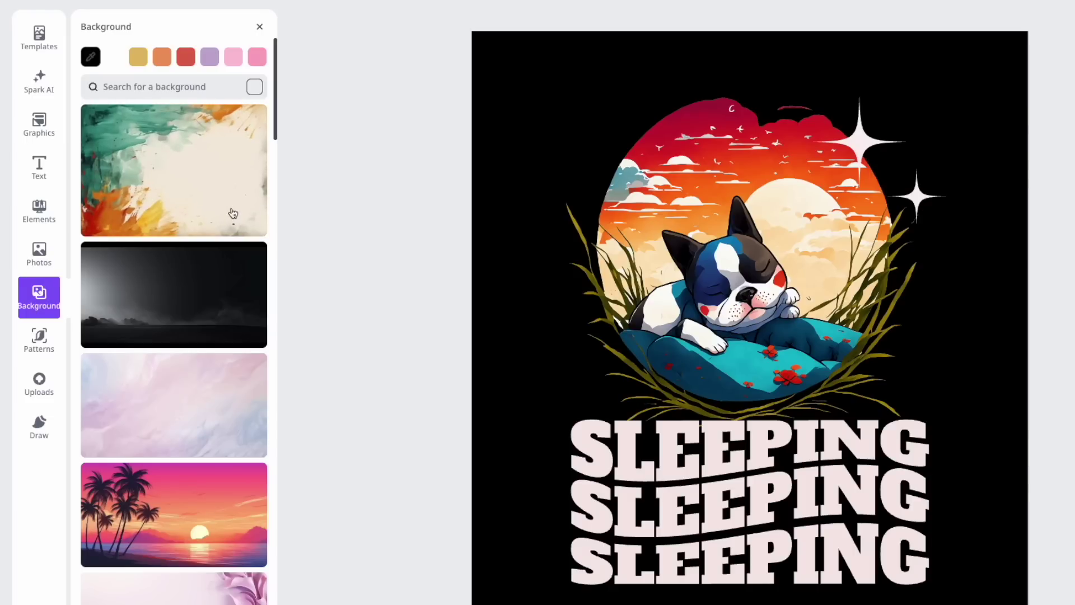
scroll(173, 331, down, 5)
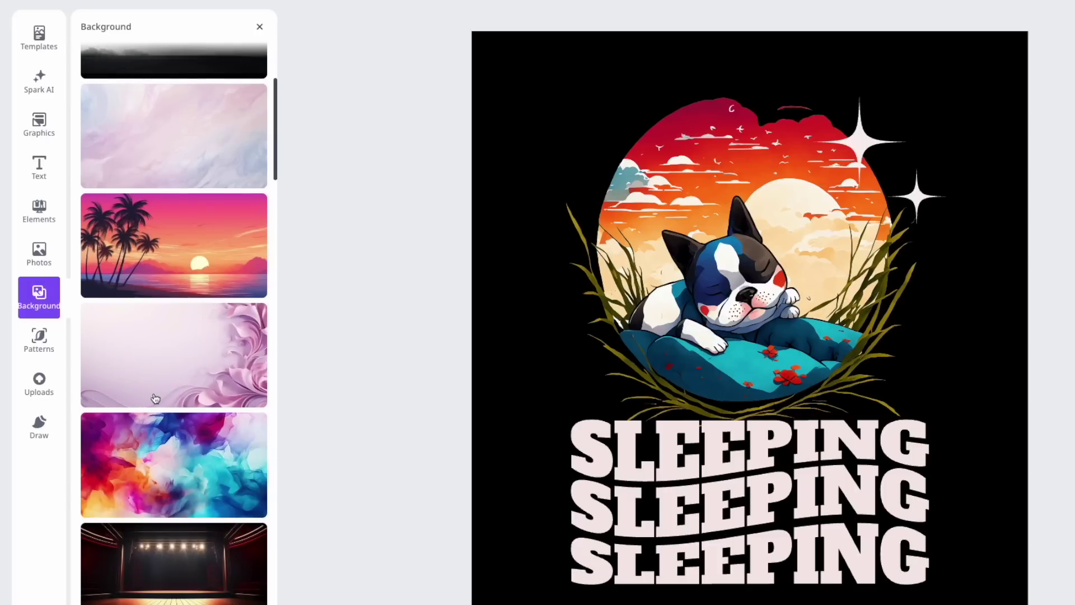
scroll(155, 397, down, 5)
scroll(218, 398, down, 14)
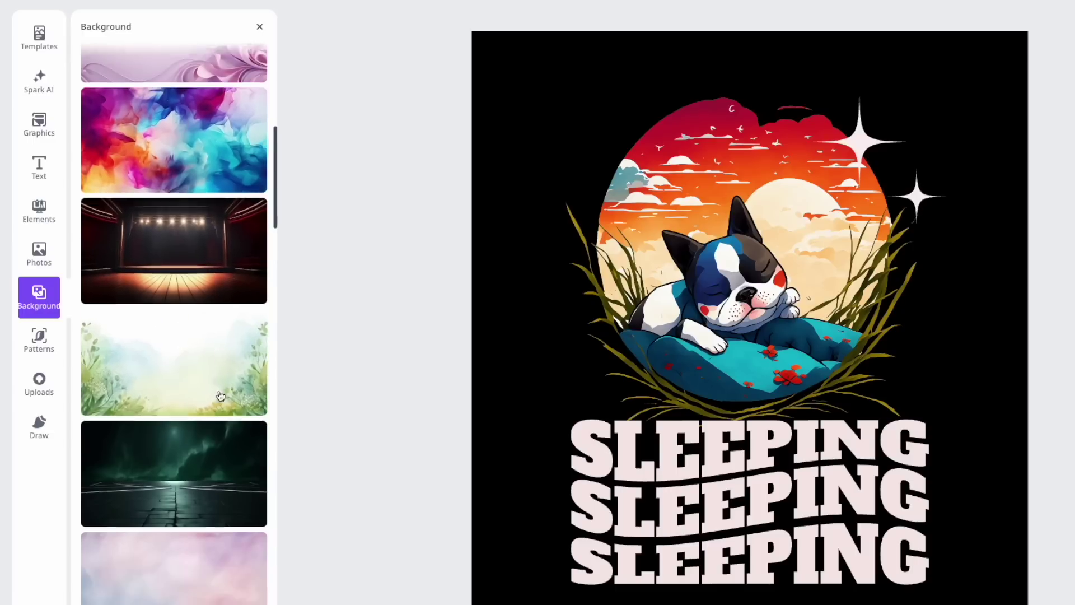
scroll(248, 432, down, 13)
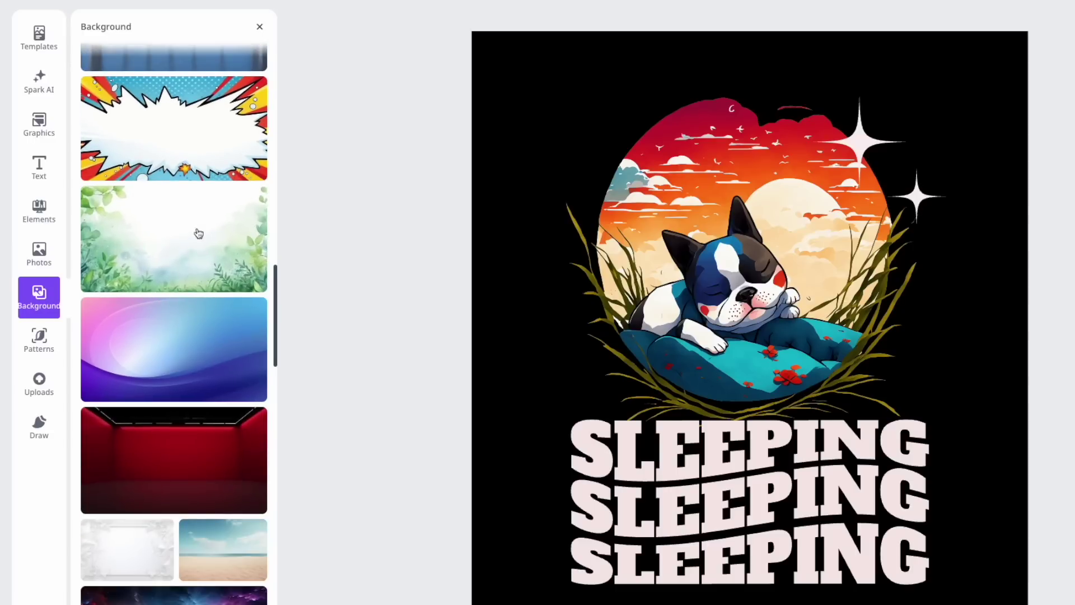
scroll(206, 518, up, 20)
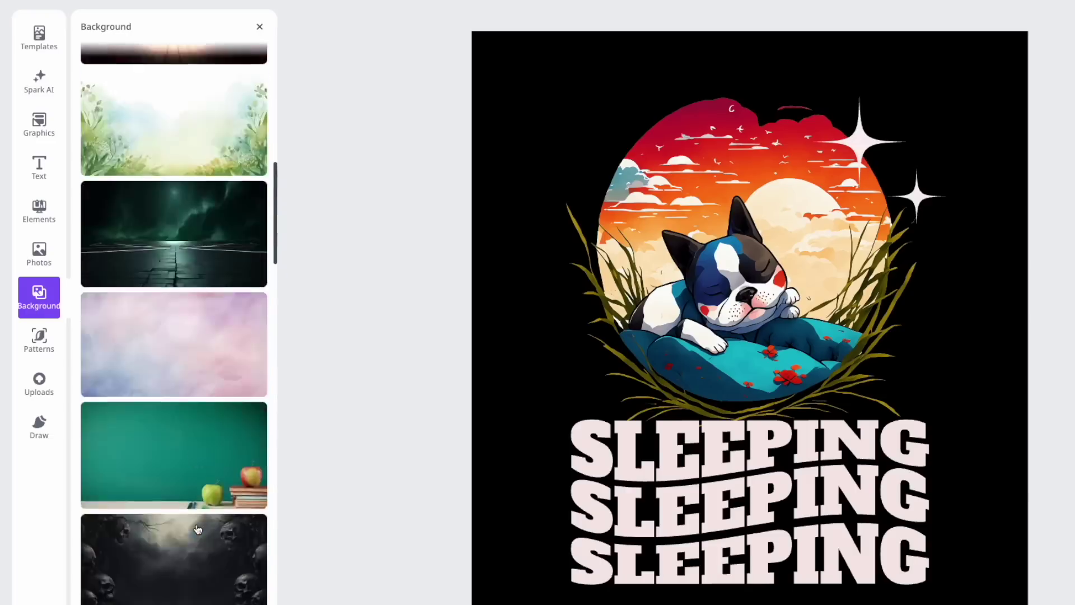
click(227, 89)
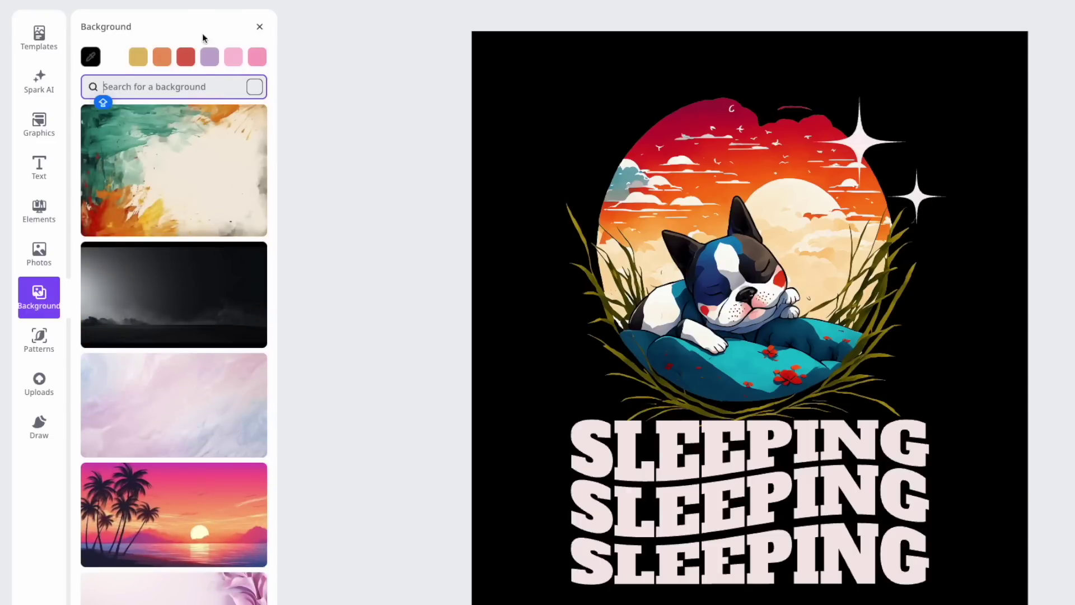
click(187, 20)
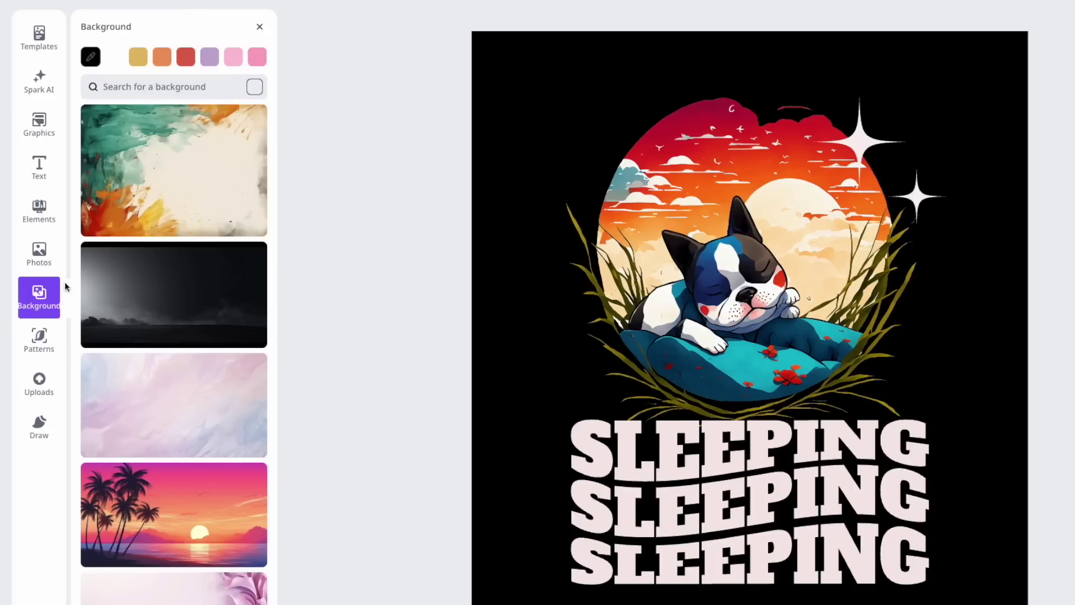
- Add the pink rose floral pattern over the puppy artwork, shift it toward the canvas's upper-left corner and repeat it across the whole design
click(45, 342)
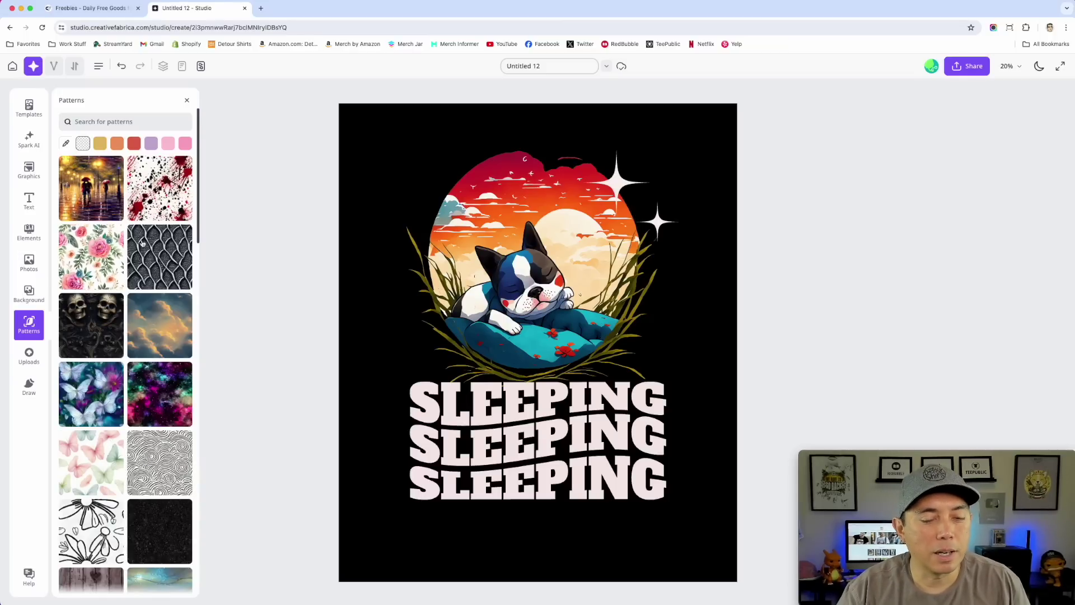
click(96, 246)
drag(562, 344, 509, 256)
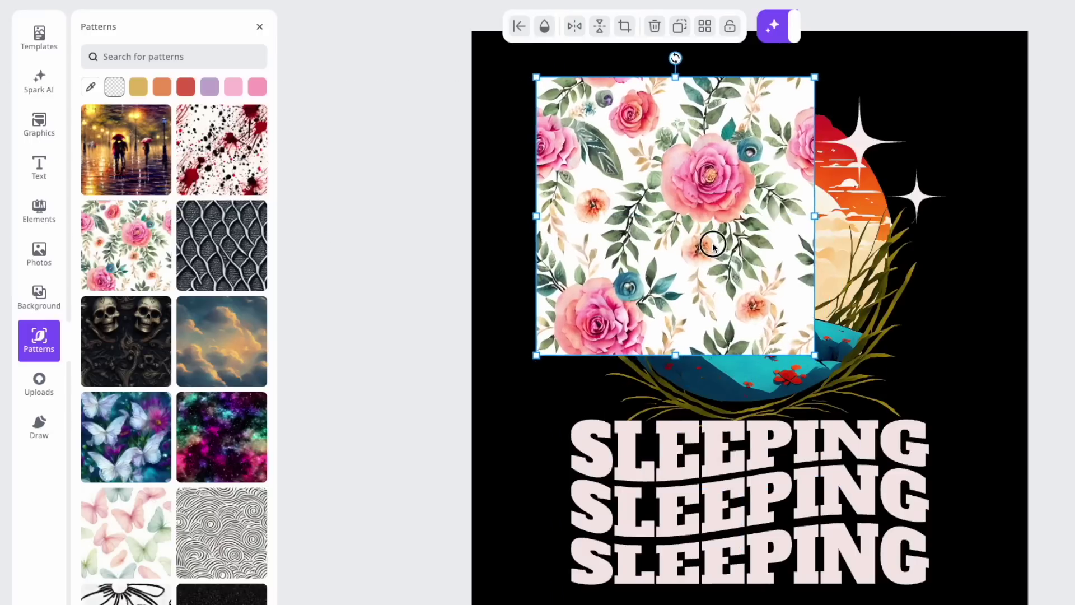
drag(713, 245, 758, 265)
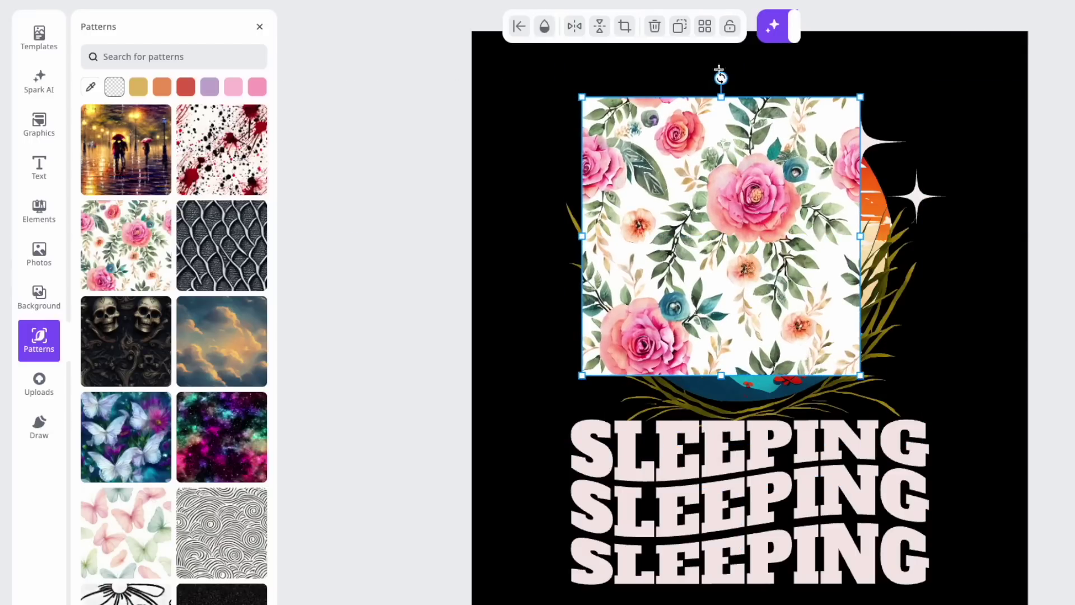
drag(725, 178, 635, 154)
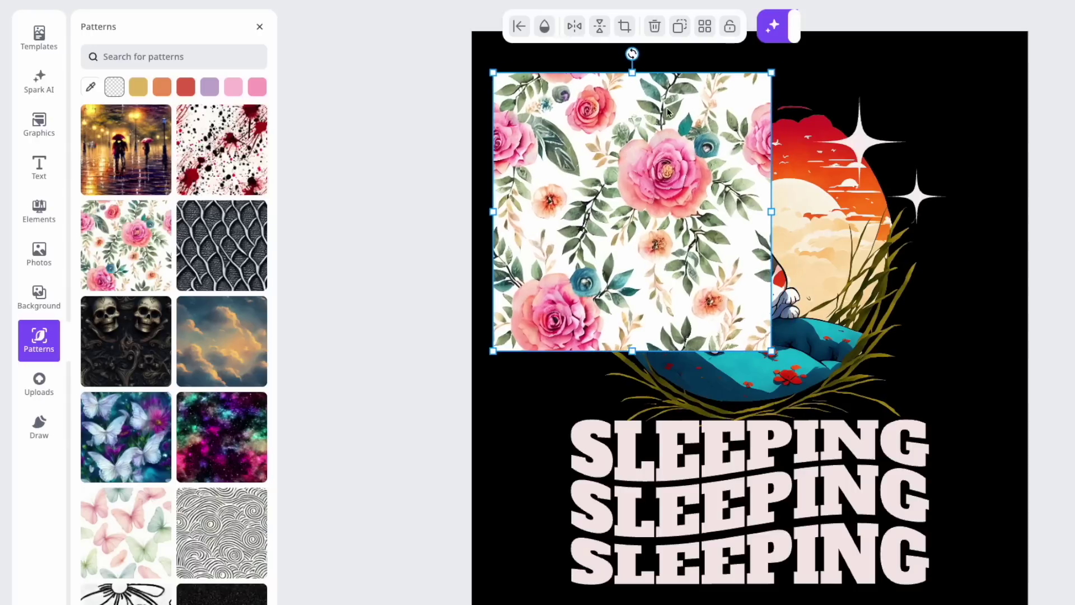
click(704, 34)
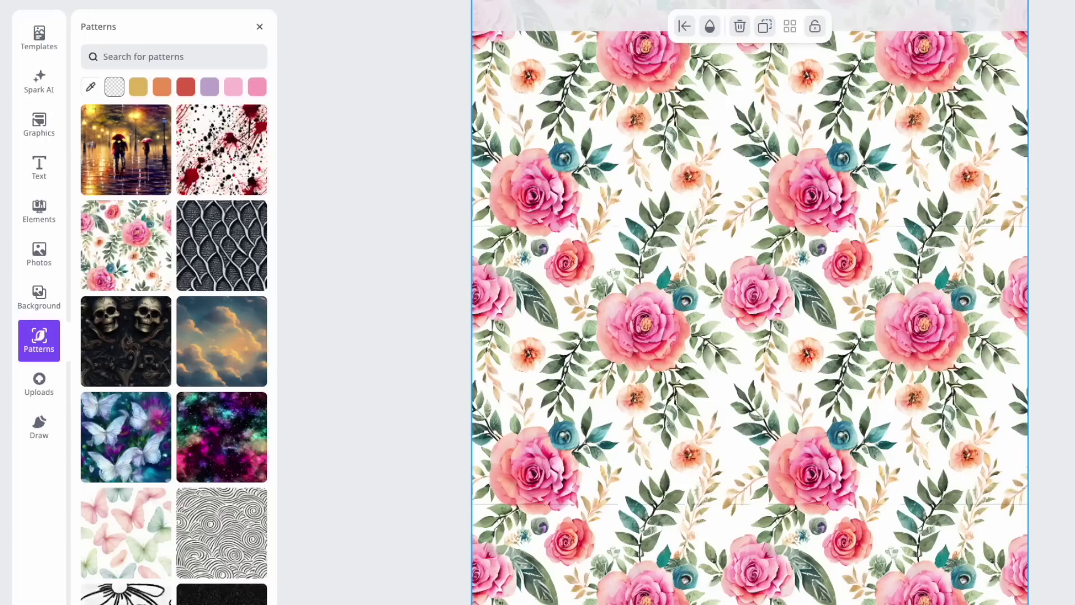
- Undo the repeated floral pattern, its repositioning and its insertion on the canvas
key(ctrl+z)
key(ctrl+z)
key(ctrl+z)
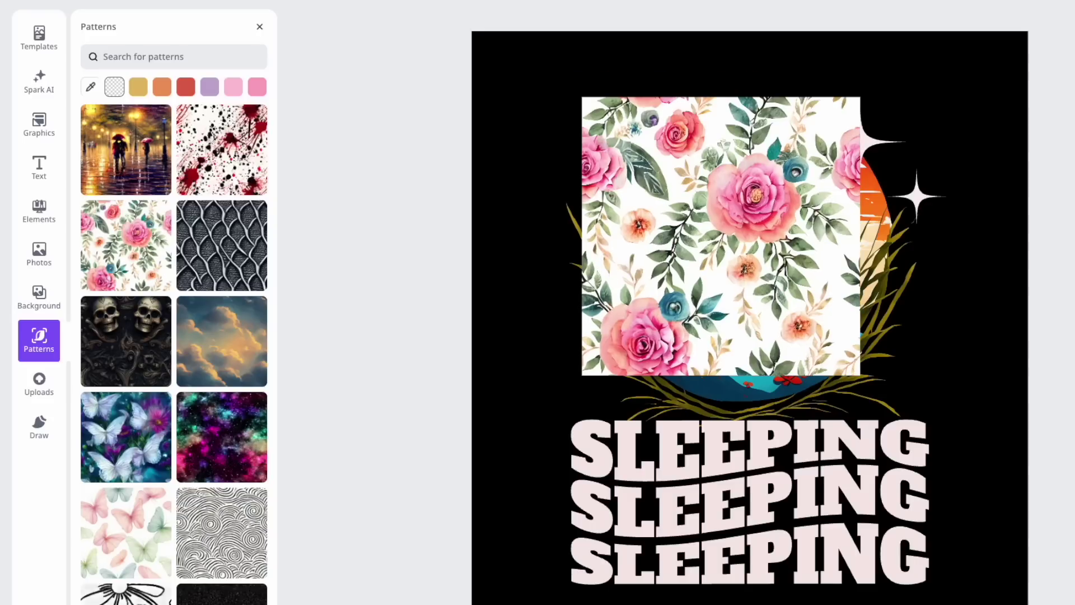
key(ctrl+z)
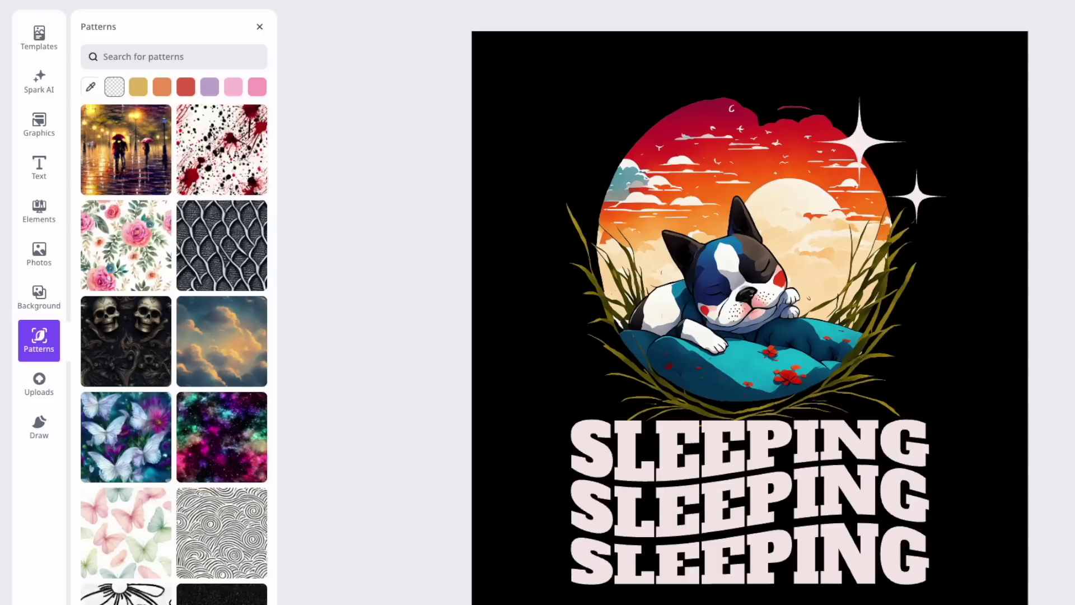
- Move the full-size puppy artwork toward the canvas's upper-left corner, try repeating it across the design, and undo the repeat
click(731, 207)
drag(731, 207, 609, 174)
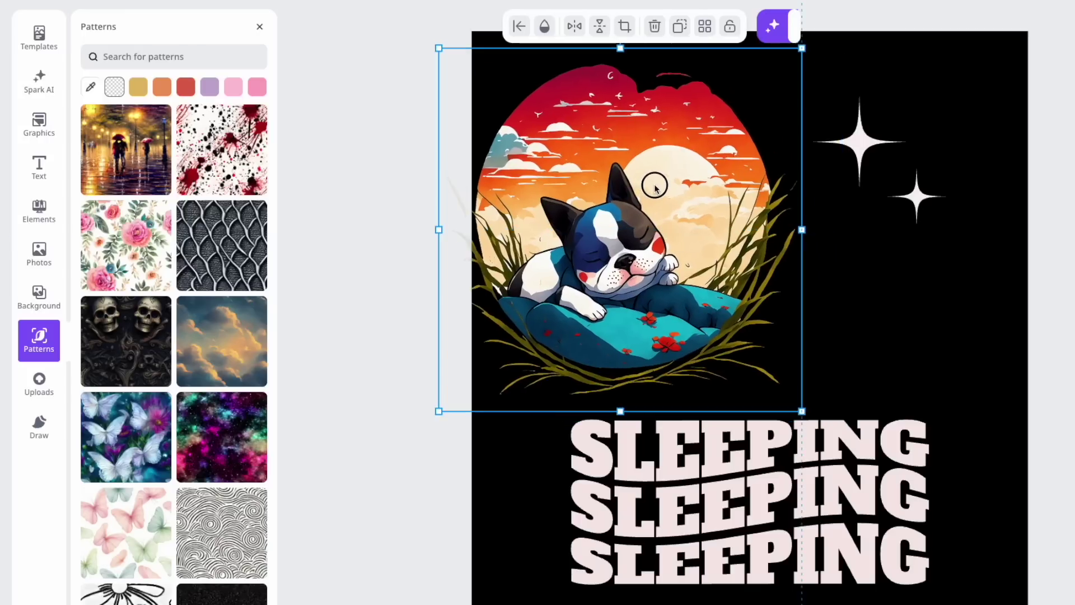
click(706, 26)
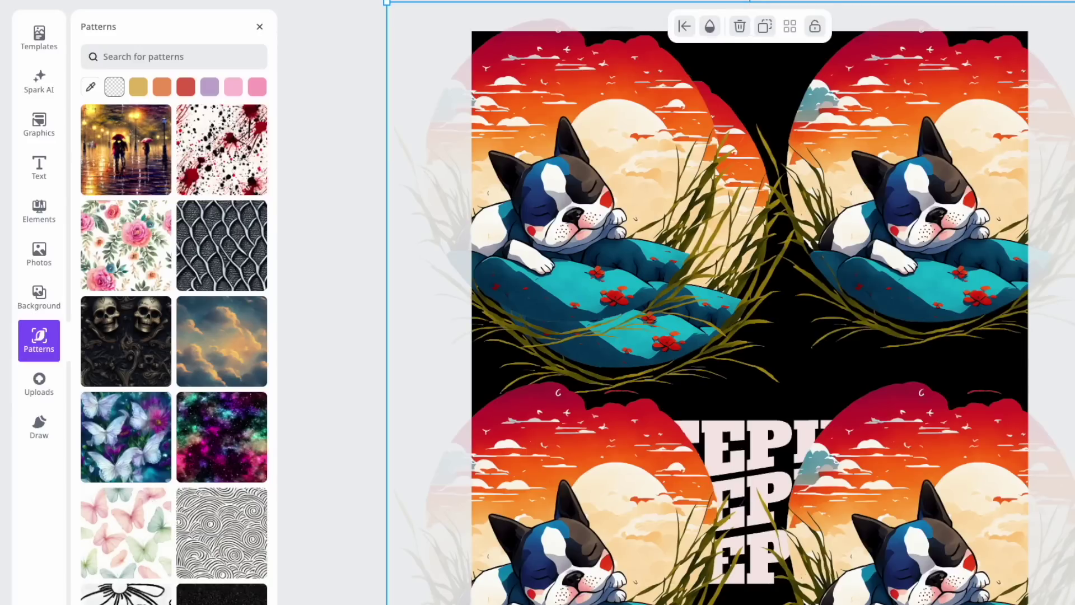
key(ctrl+z)
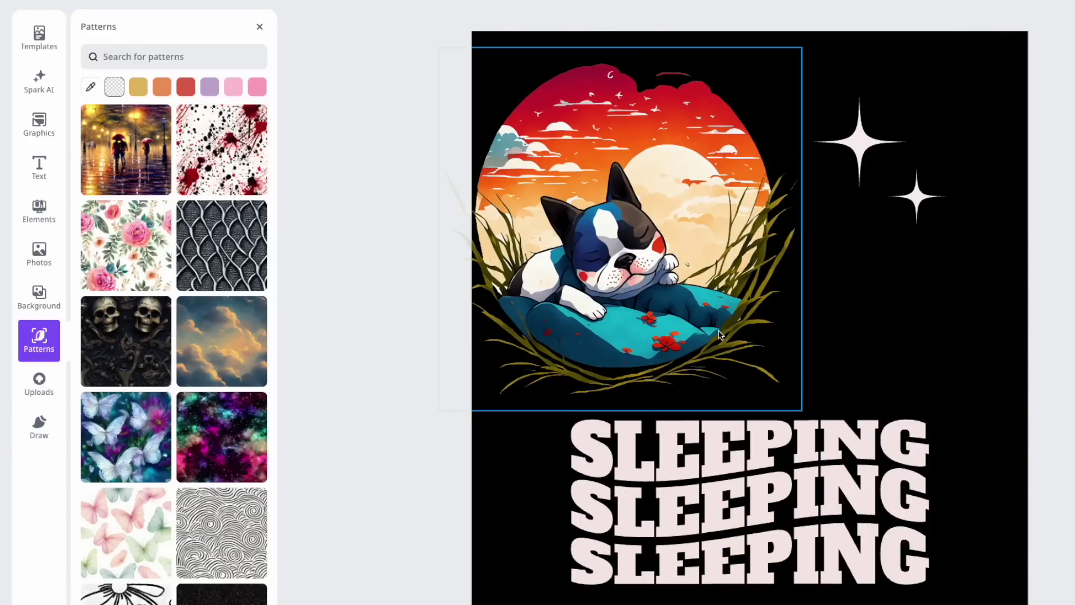
- Shrink the puppy artwork to a small badge and place it inside the canvas's upper-left corner
click(800, 402)
drag(802, 407, 557, 145)
click(521, 88)
drag(520, 88, 544, 97)
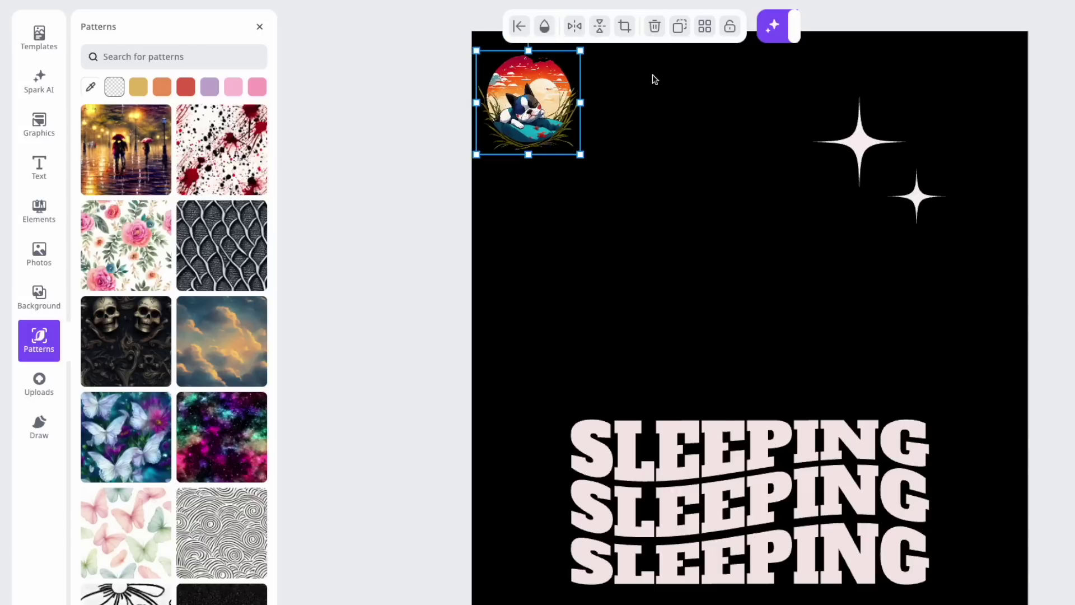
- Try repeating the small puppy badge as a grid across the canvas, and undo the repeat
click(881, 157)
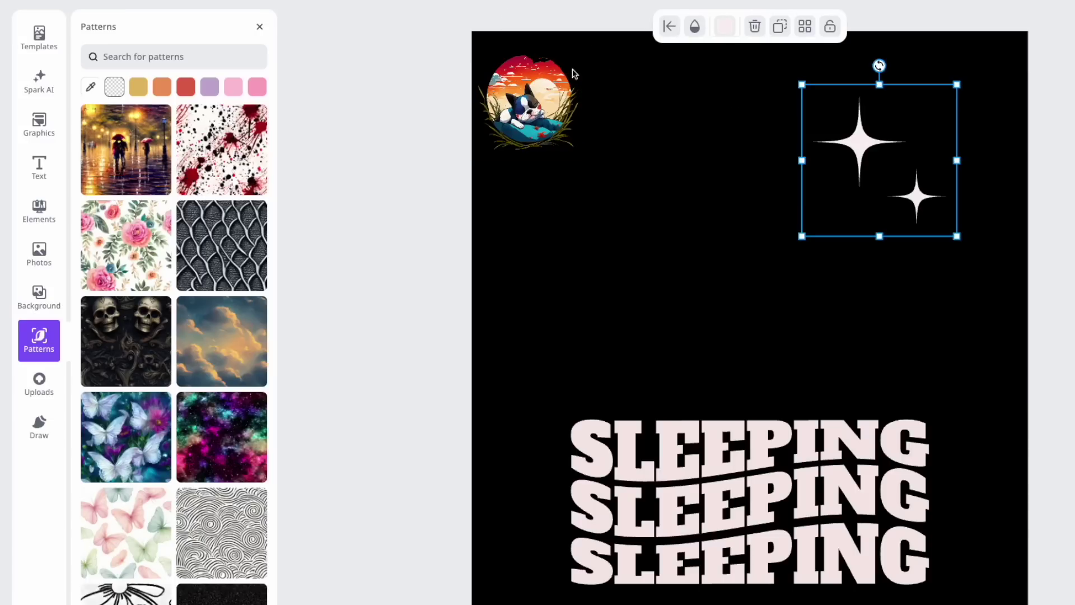
click(526, 104)
click(704, 26)
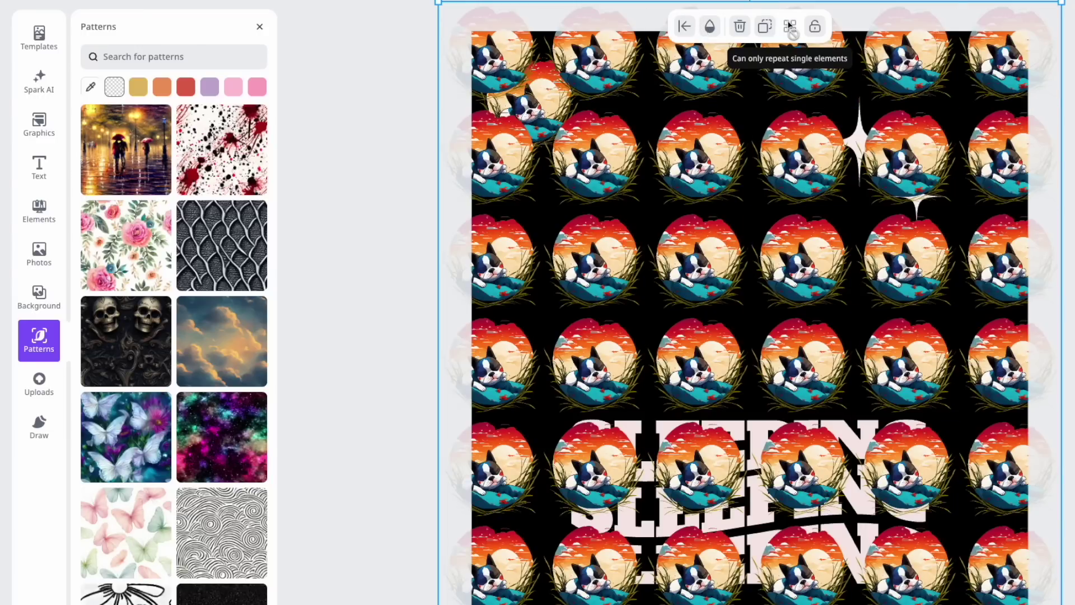
key(ctrl+z)
- Enlarge the puppy artwork and move it back to the canvas's middle so its lower edge overlaps the upper SLEEPING lines
drag(478, 94, 630, 168)
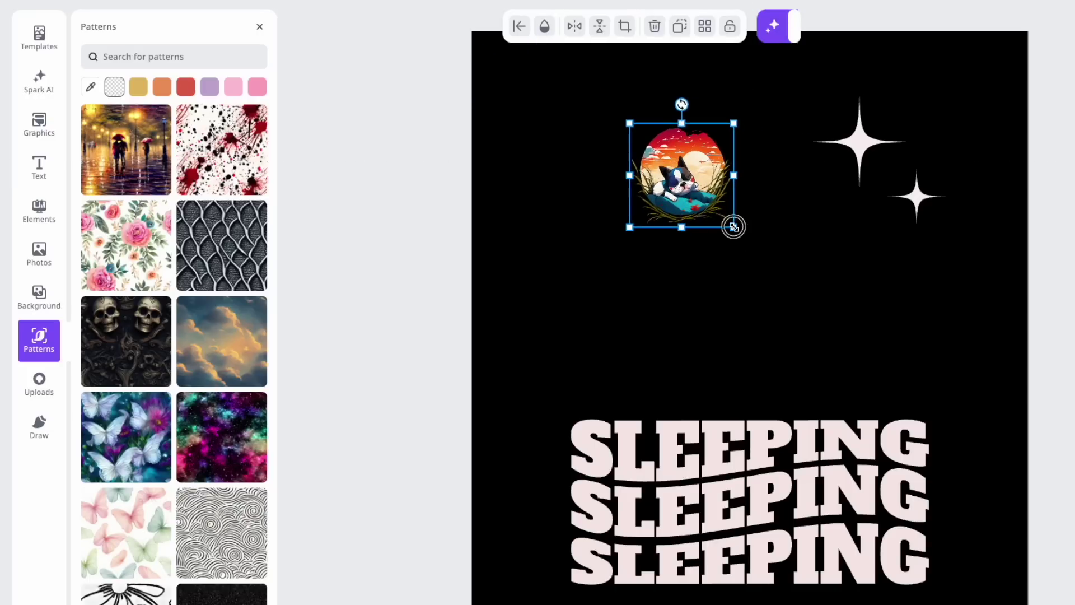
drag(733, 227, 905, 413)
drag(767, 269, 707, 273)
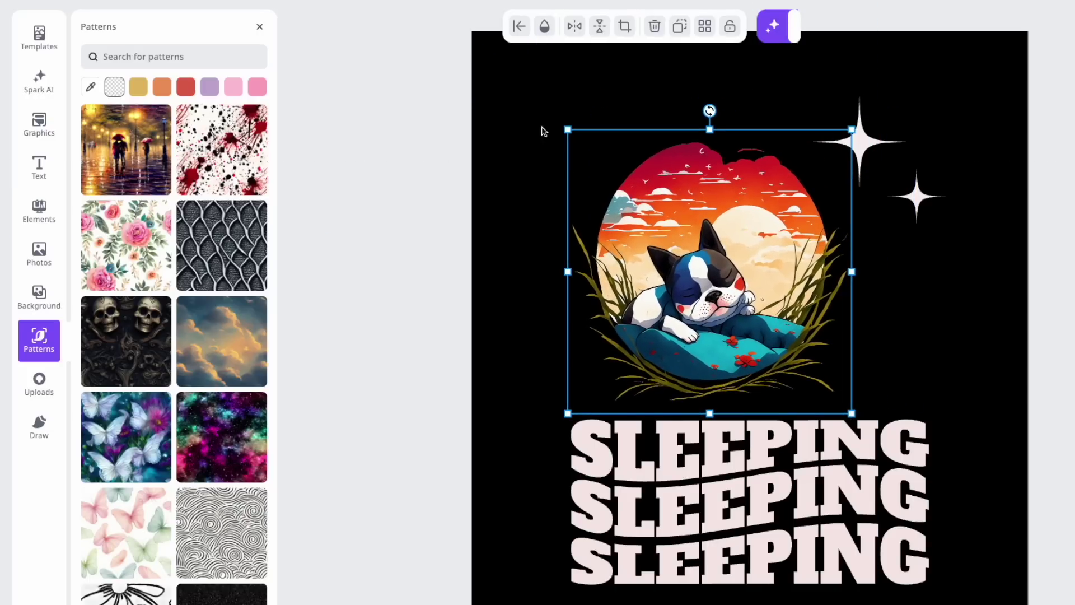
click(518, 28)
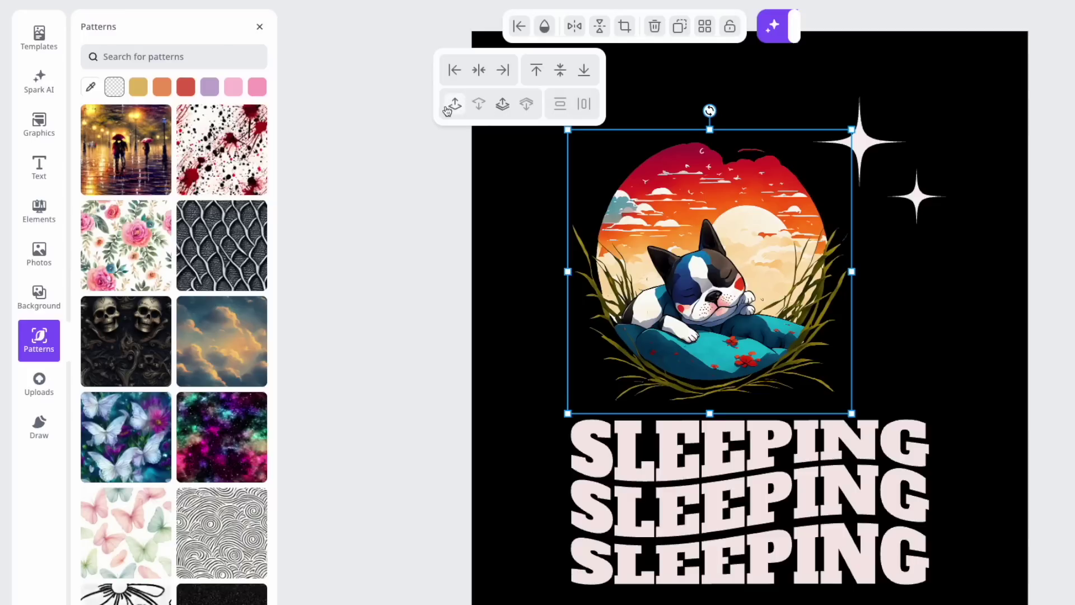
drag(744, 271, 756, 270)
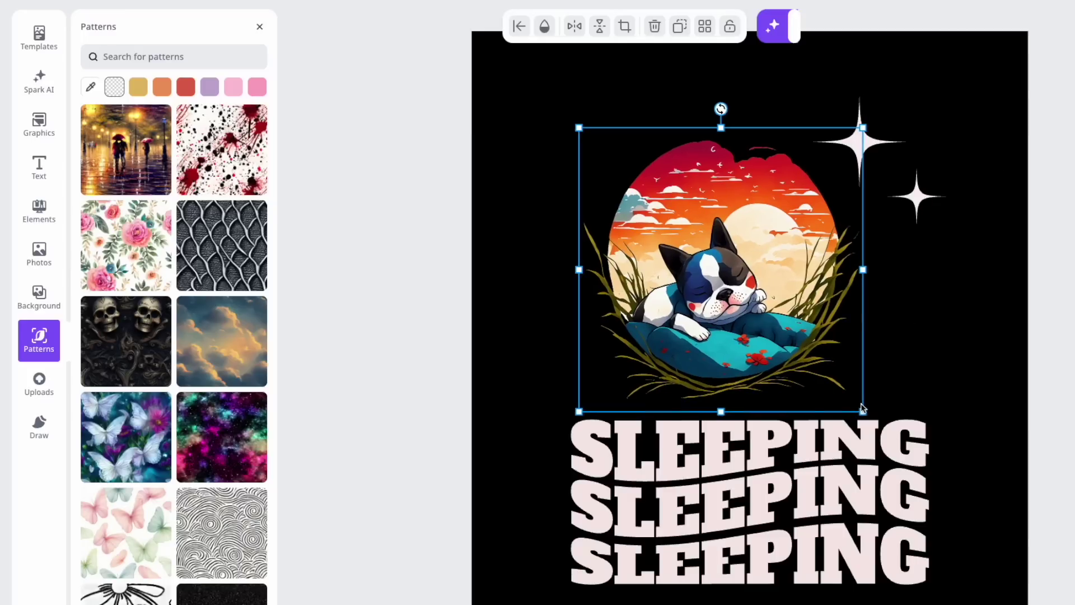
drag(863, 408, 970, 516)
drag(749, 289, 704, 283)
- Try the forward and backward layer orders on the puppy artwork, leave it behind the SLEEPING text, and nudge it slightly right
click(519, 27)
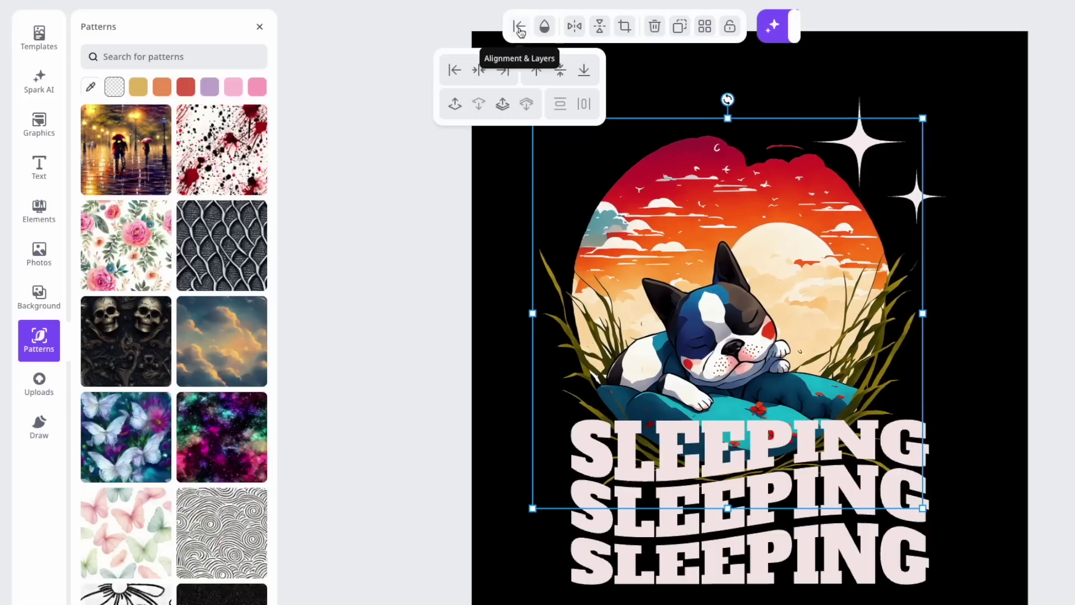
click(455, 104)
click(478, 104)
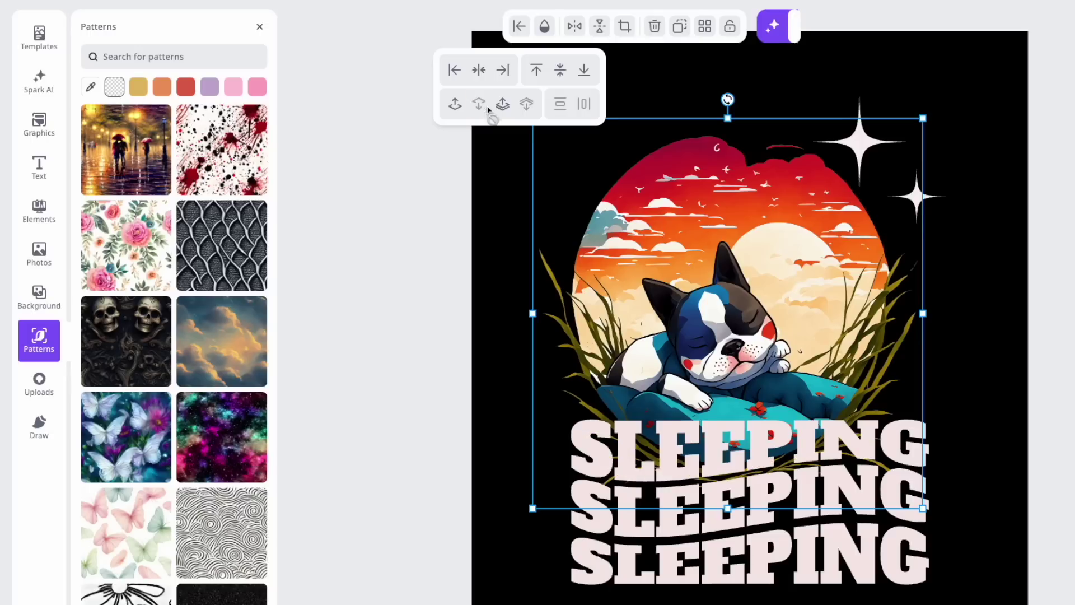
click(502, 107)
click(479, 104)
drag(811, 245, 825, 246)
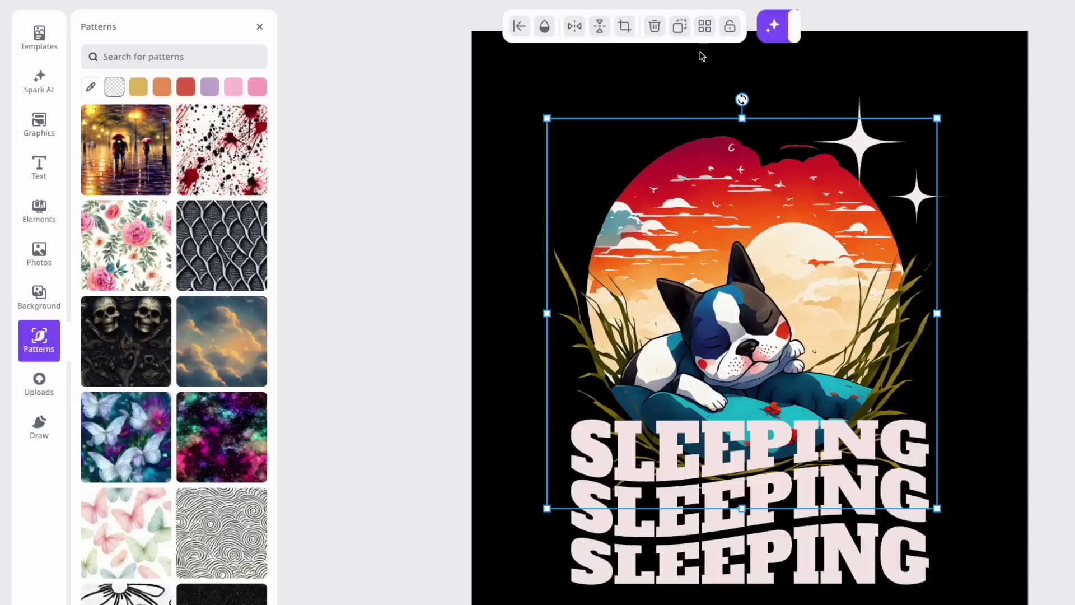
- Try the puppy artwork's transparency, return it to 100%, and flip the artwork horizontally and back
click(545, 28)
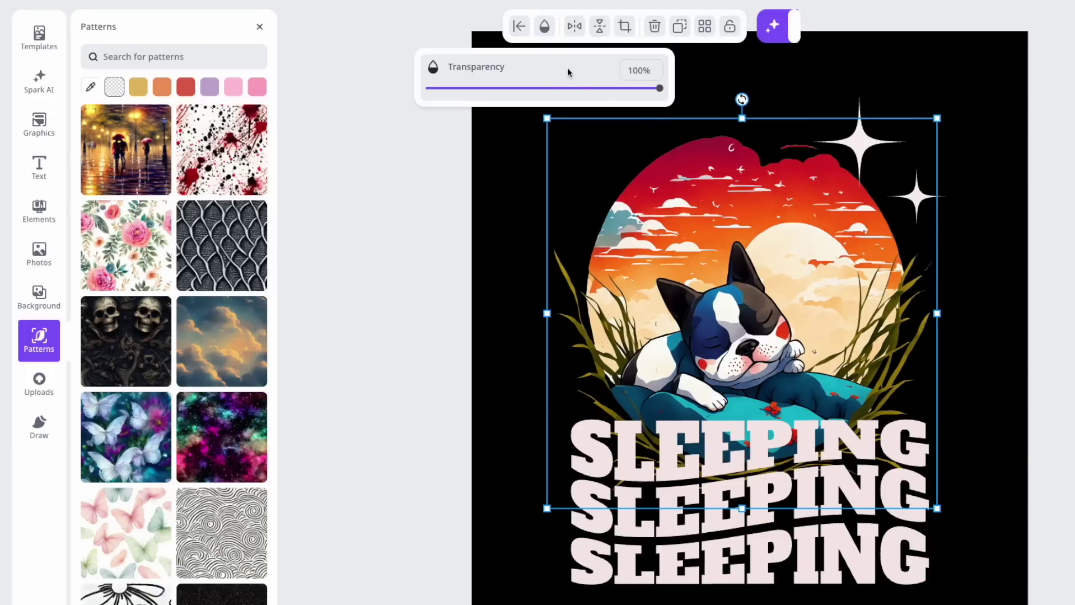
drag(658, 93, 849, 108)
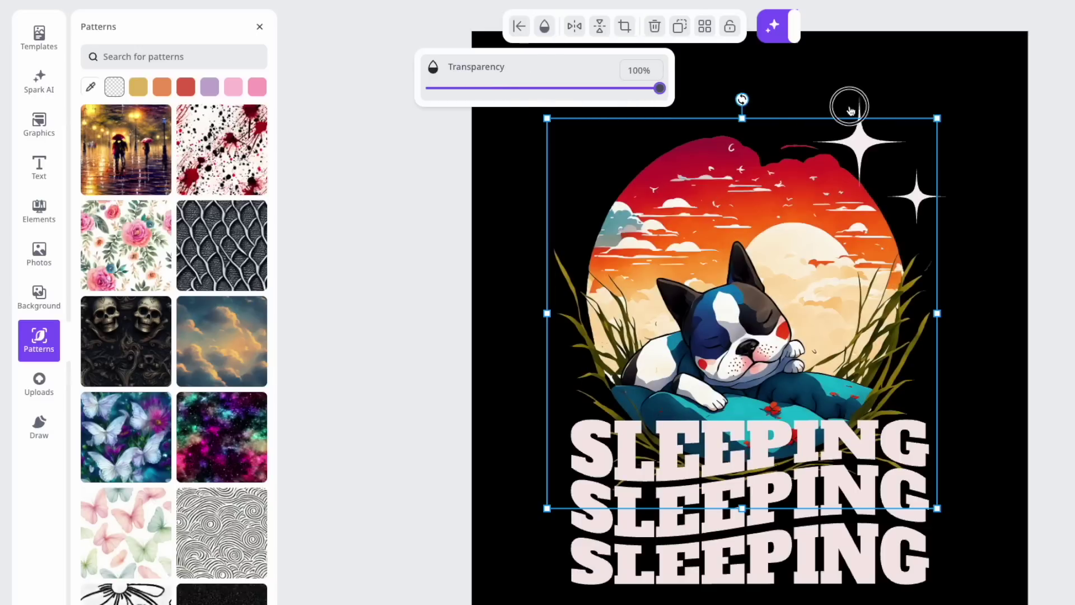
click(575, 27)
click(574, 26)
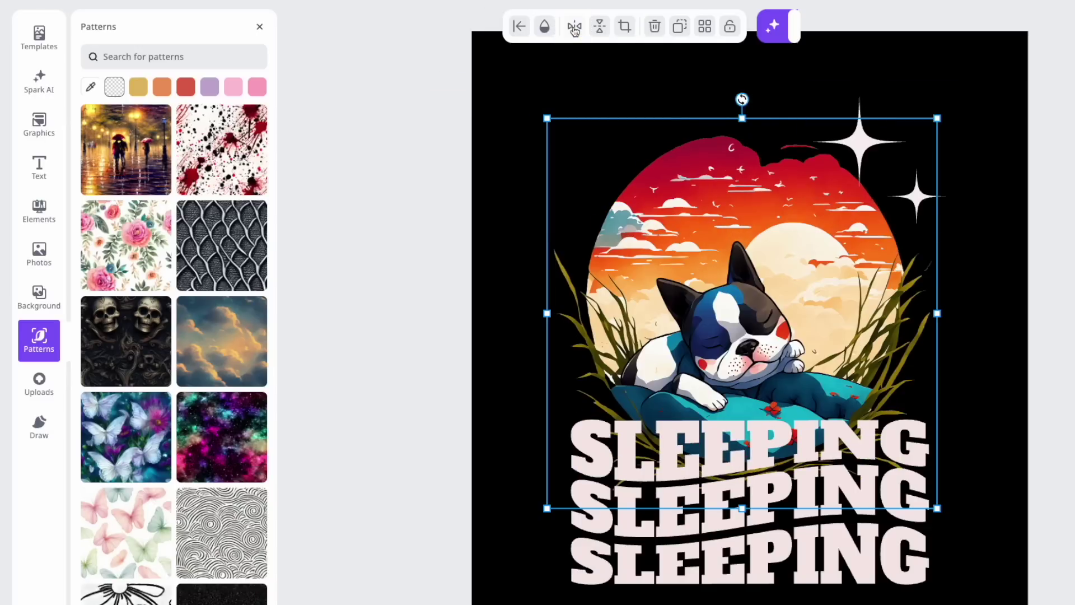
click(575, 26)
click(575, 27)
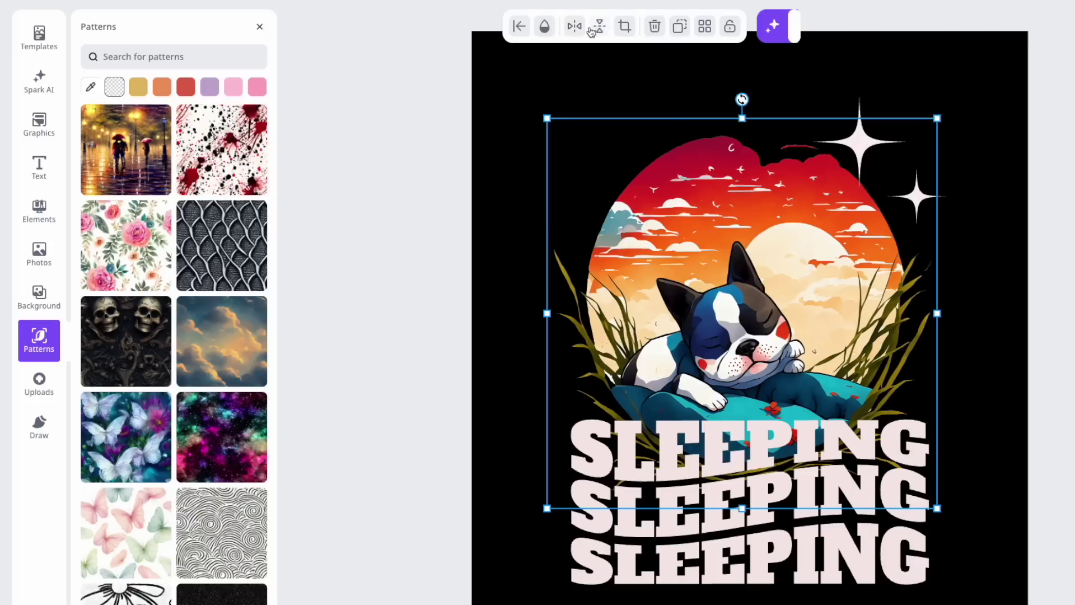
- Flip the puppy artwork vertically several times and return it upright
click(599, 26)
click(600, 26)
click(600, 26)
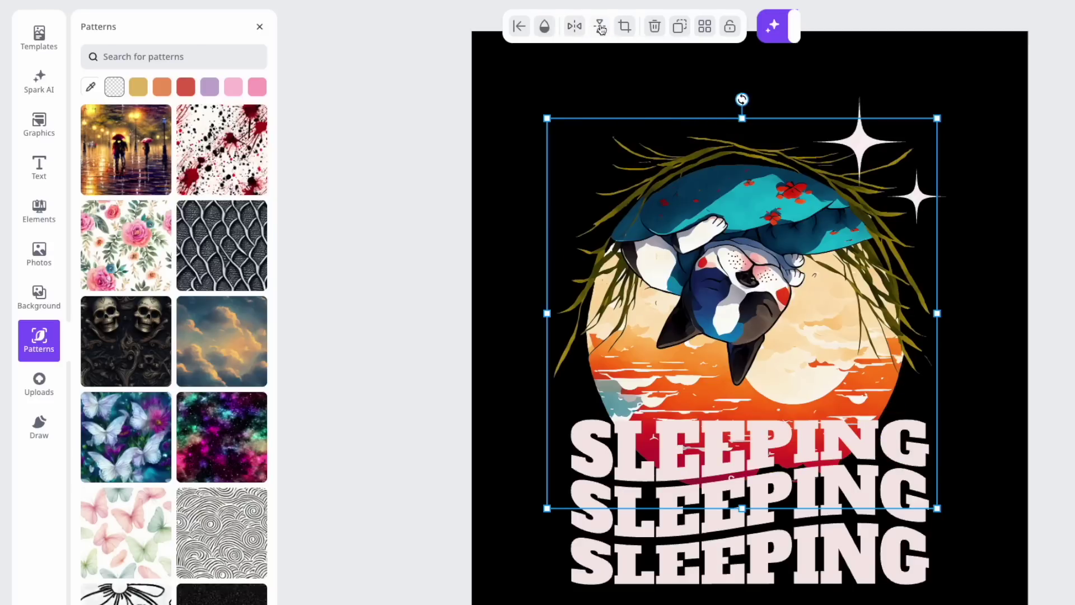
click(600, 26)
- Apply a custom crop to the puppy artwork, keeping only a rectangle around the sleeping puppy
click(625, 28)
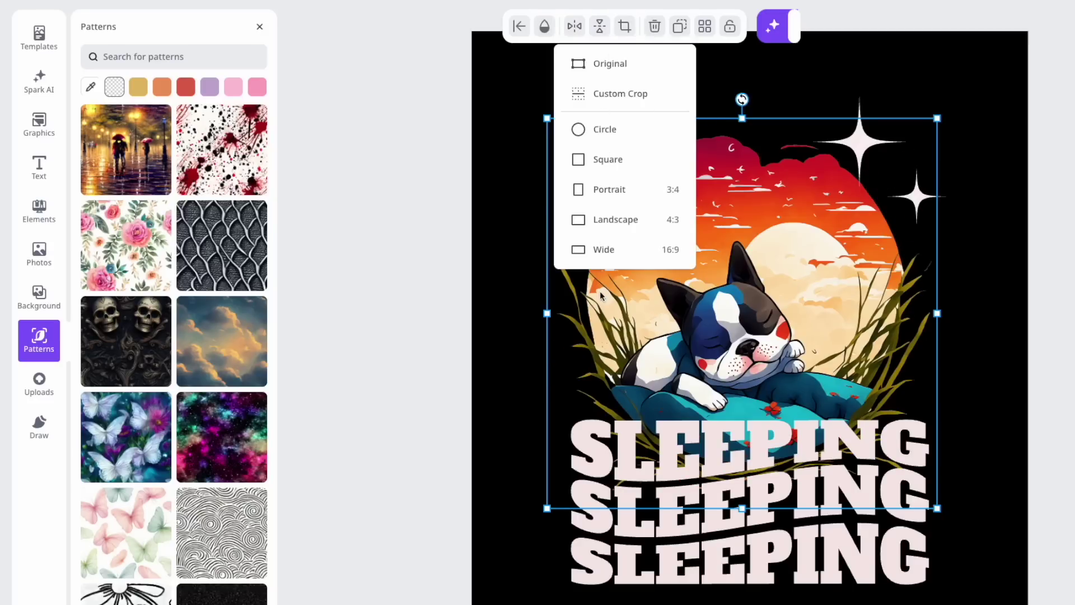
click(610, 98)
drag(546, 118, 634, 232)
drag(937, 508, 840, 408)
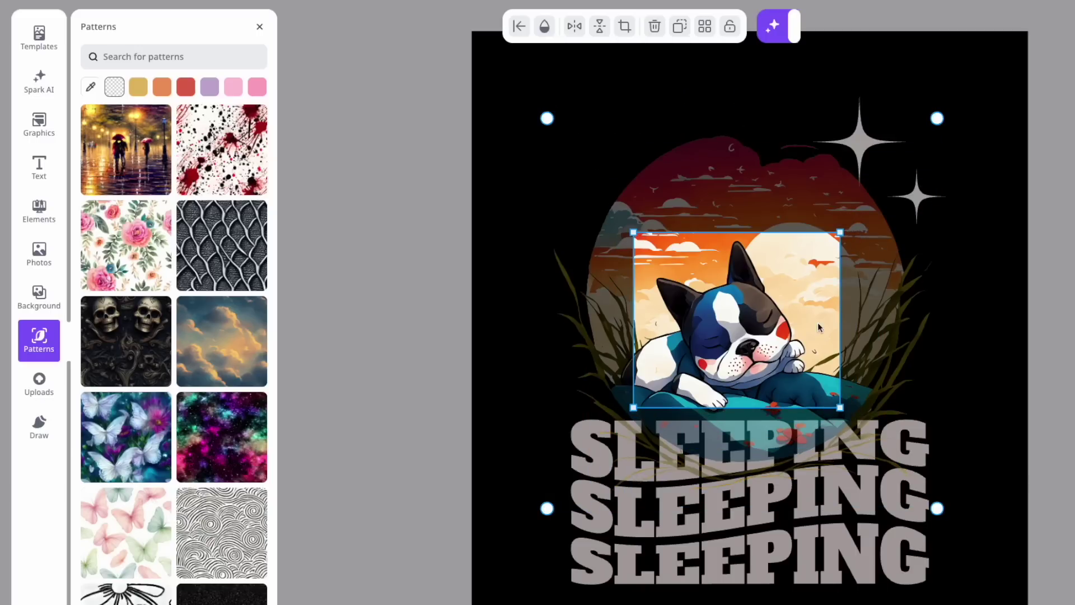
key(Return)
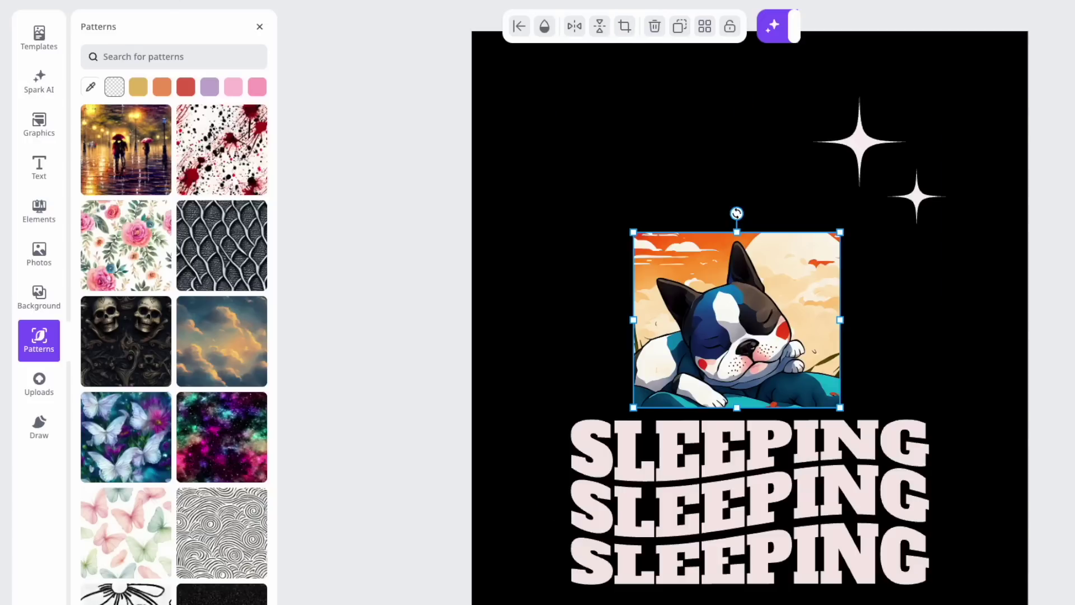
- Undo the puppy artwork's crop, then try deleting the whole artwork and restore it
key(ctrl+z)
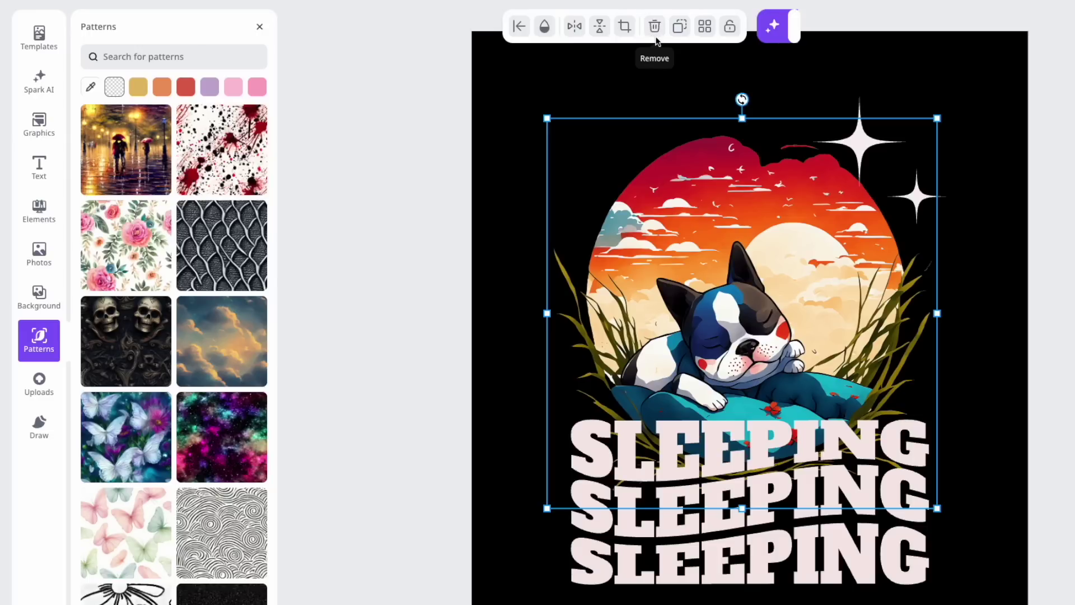
key(Delete)
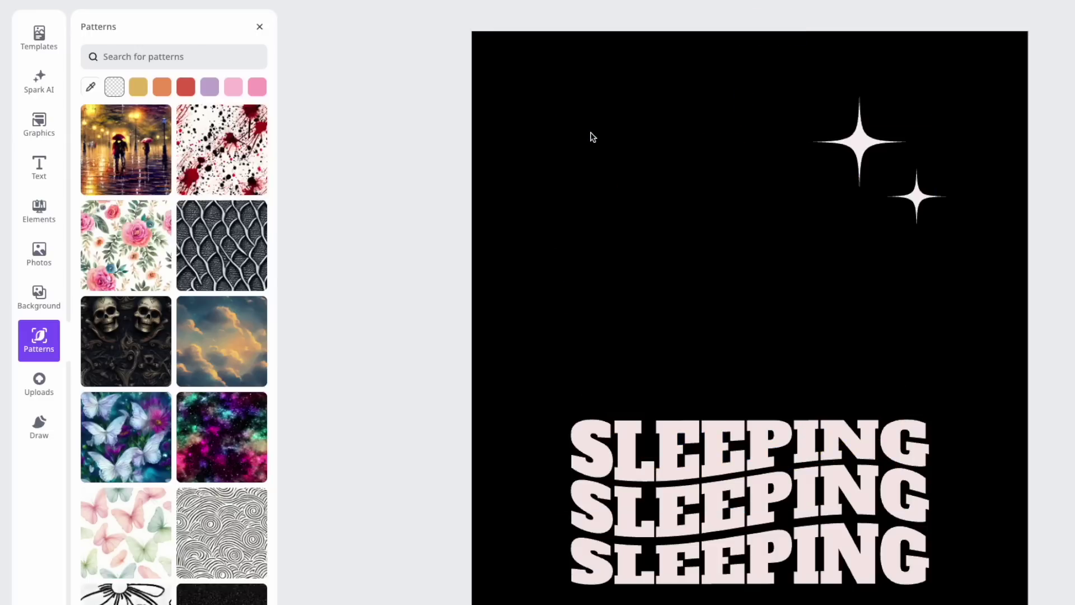
key(ctrl+z)
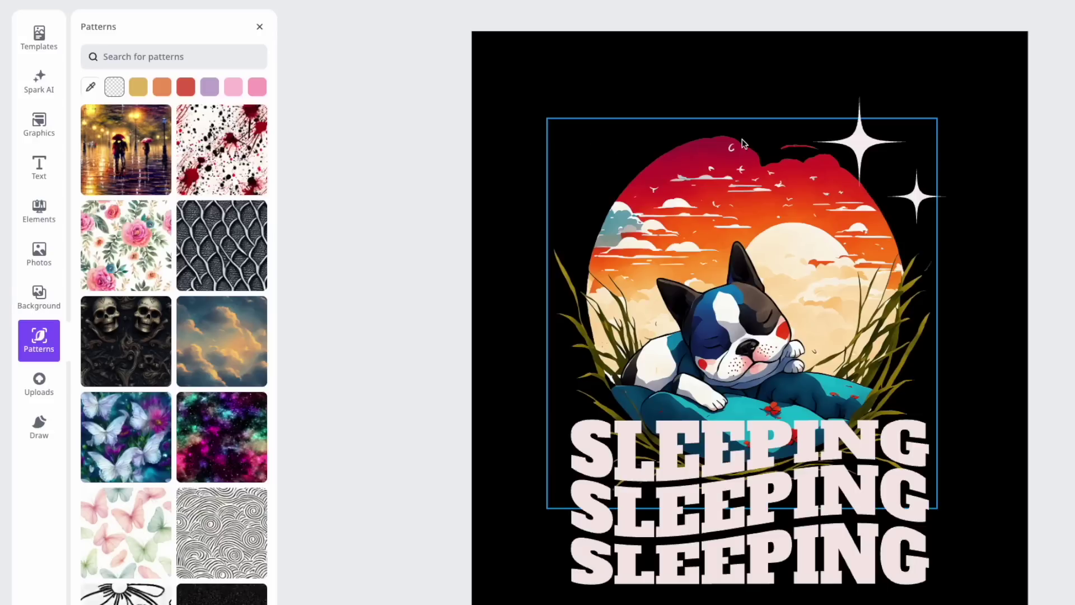
- Duplicate the puppy artwork, move the copy down over the SLEEPING text, and delete the copy
click(743, 207)
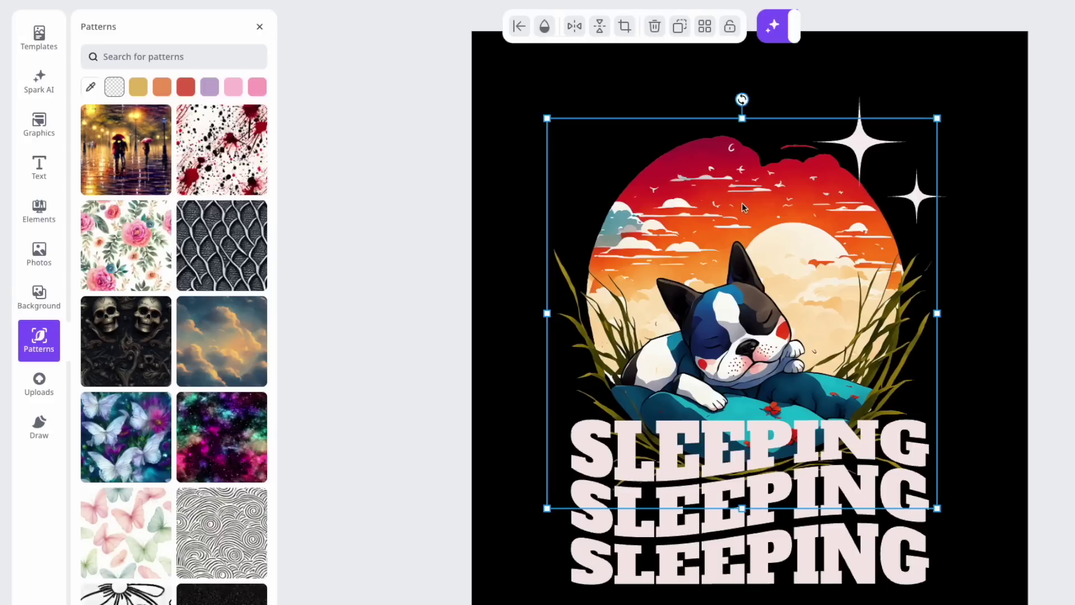
click(678, 32)
drag(772, 245, 760, 347)
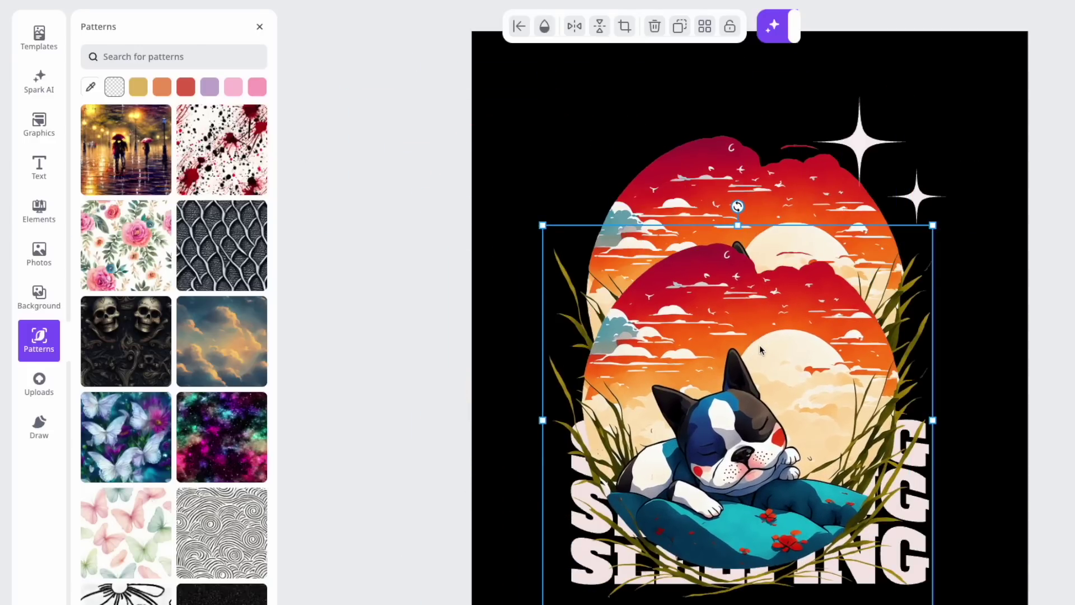
key(Delete)
click(745, 314)
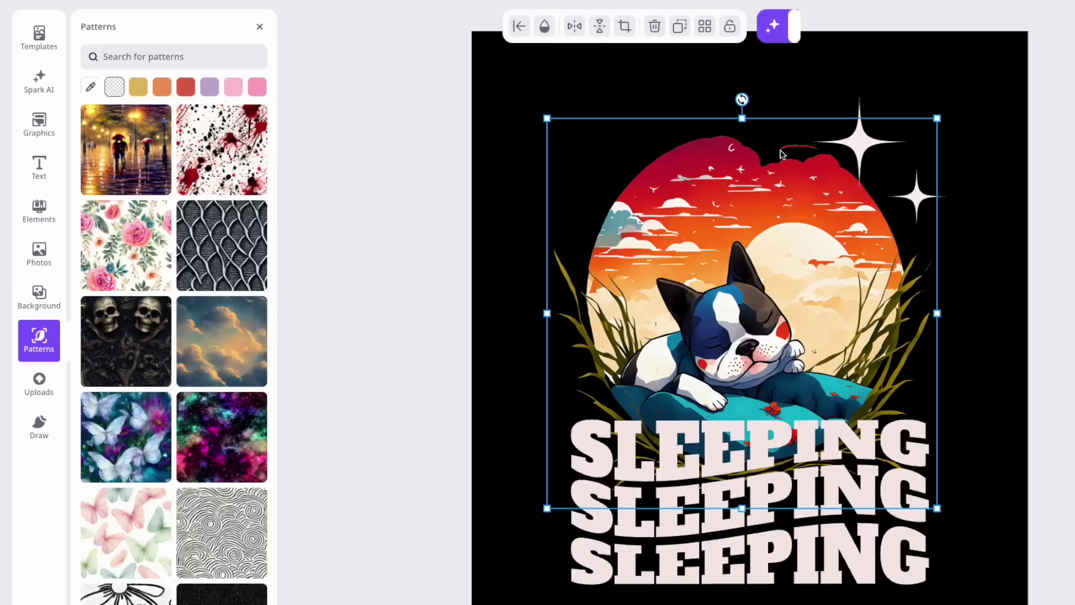
- Lock the puppy artwork and try to move it on the canvas
click(730, 27)
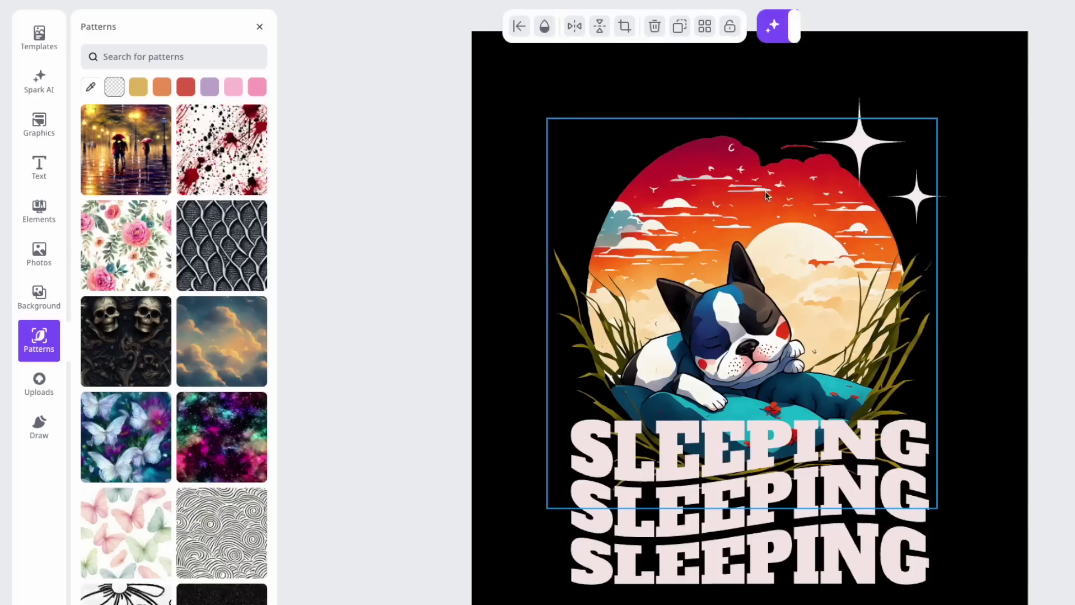
mouse_move(765, 247)
mouse_down()
mouse_move(823, 283)
mouse_move(778, 252)
mouse_up()
drag(829, 285, 772, 274)
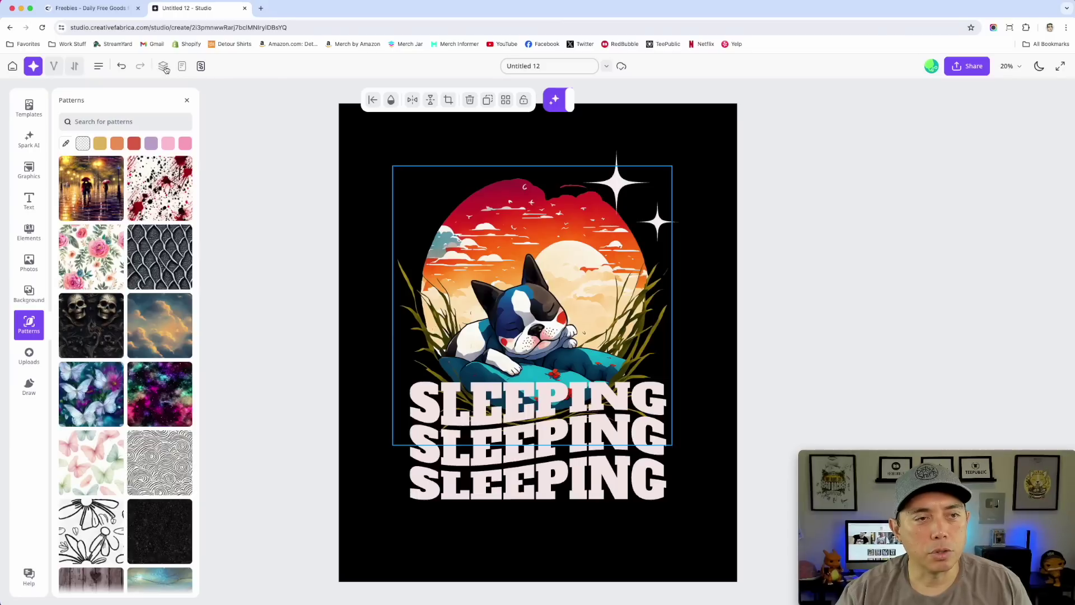
- Show the layer list, unlock the puppy artwork, and move it slightly up and to the right
click(163, 66)
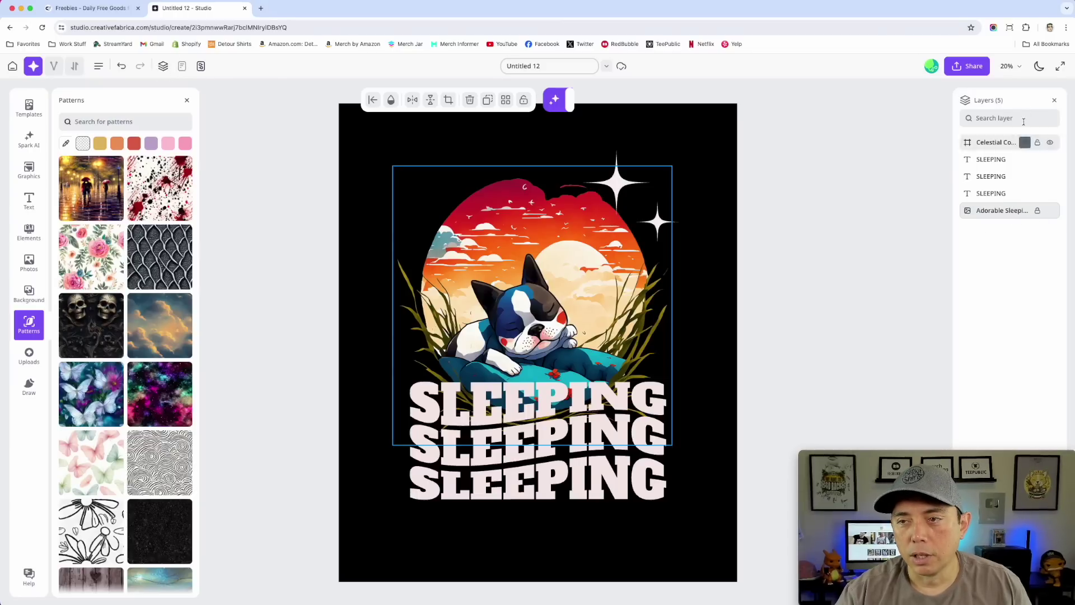
click(1039, 211)
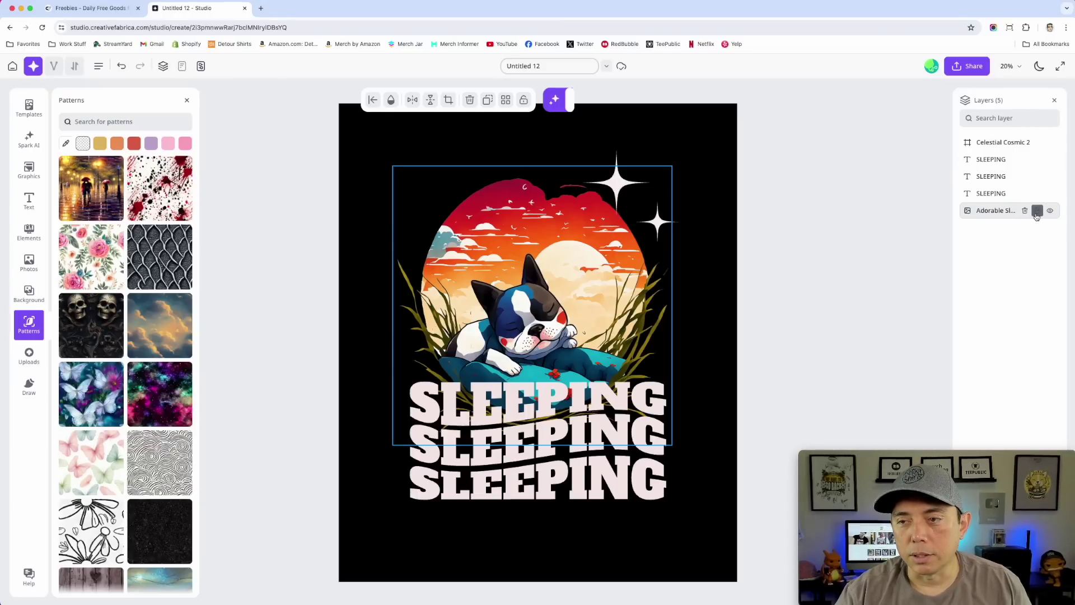
click(523, 100)
drag(495, 292, 506, 276)
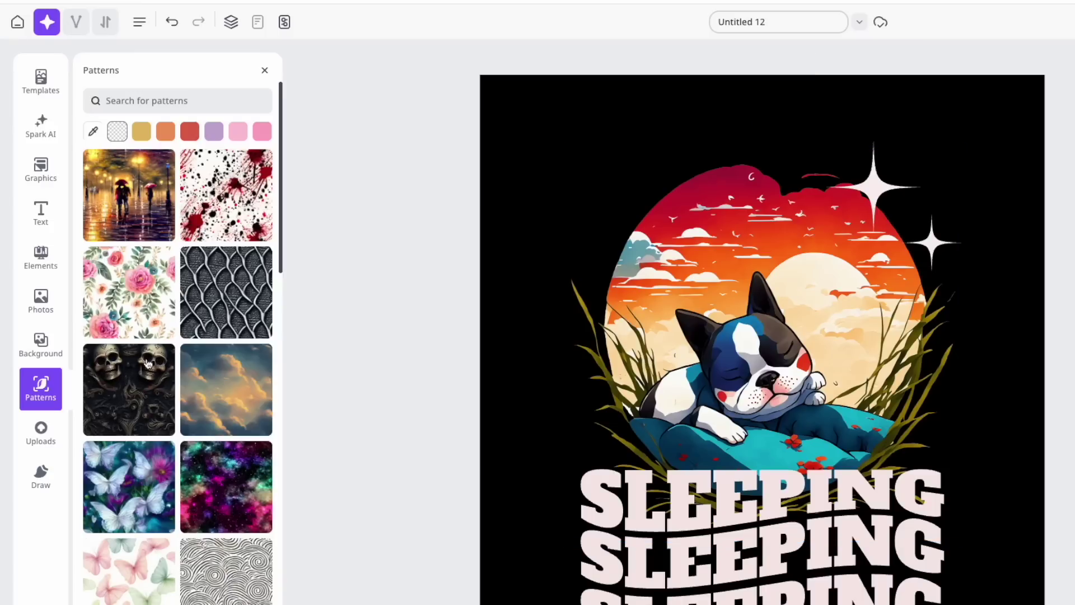
- Browse Creative Fabrica's freebies and free SVGs, and view the "Don't Give Up on Your Dreams, Keep Sleeping" product page
click(41, 429)
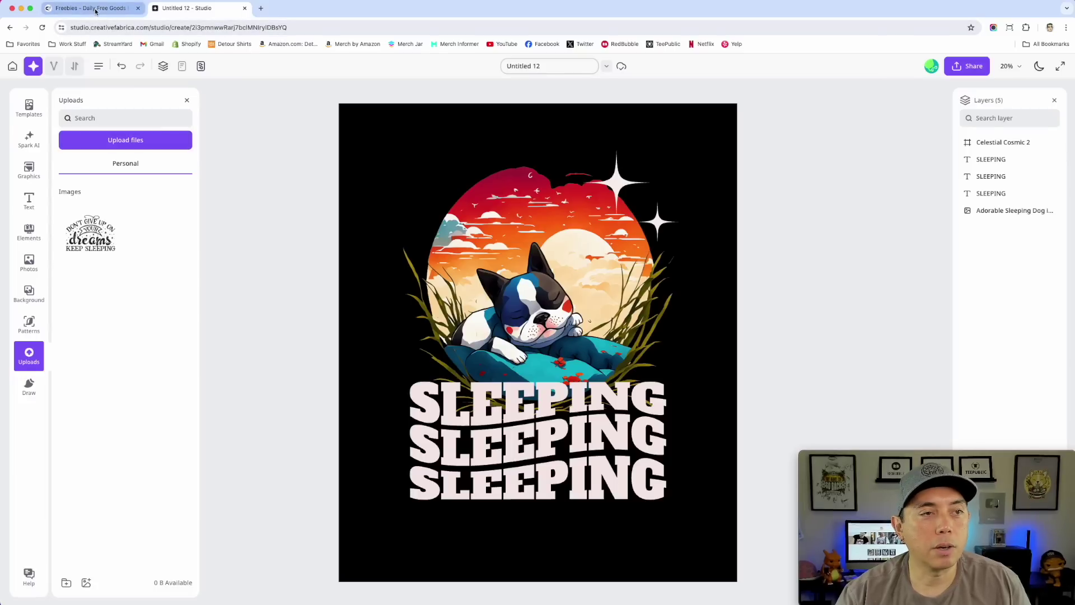
click(96, 10)
scroll(720, 354, down, 5)
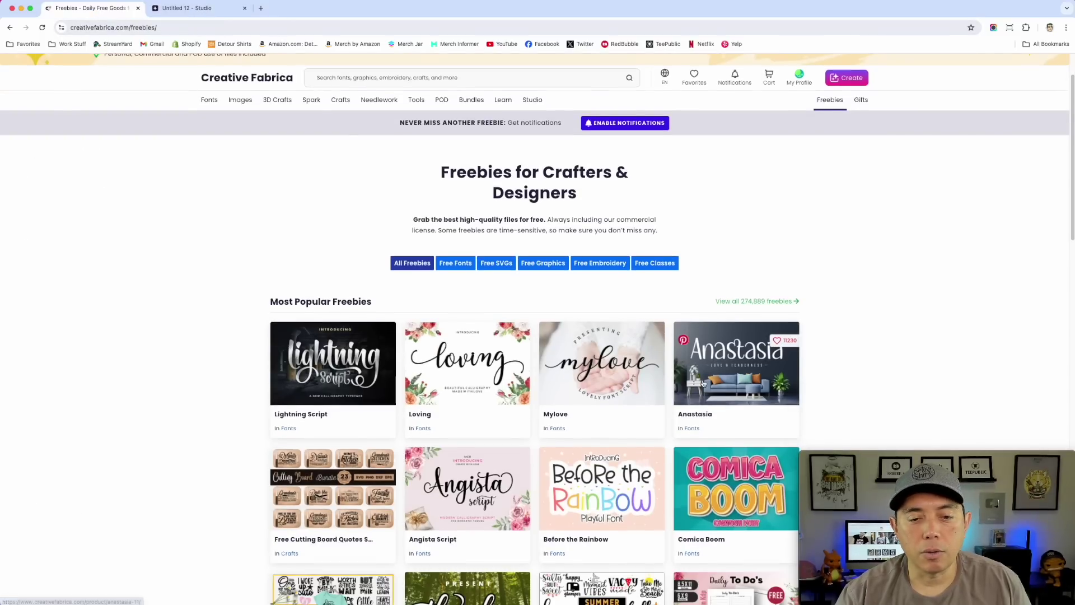
scroll(703, 383, down, 3)
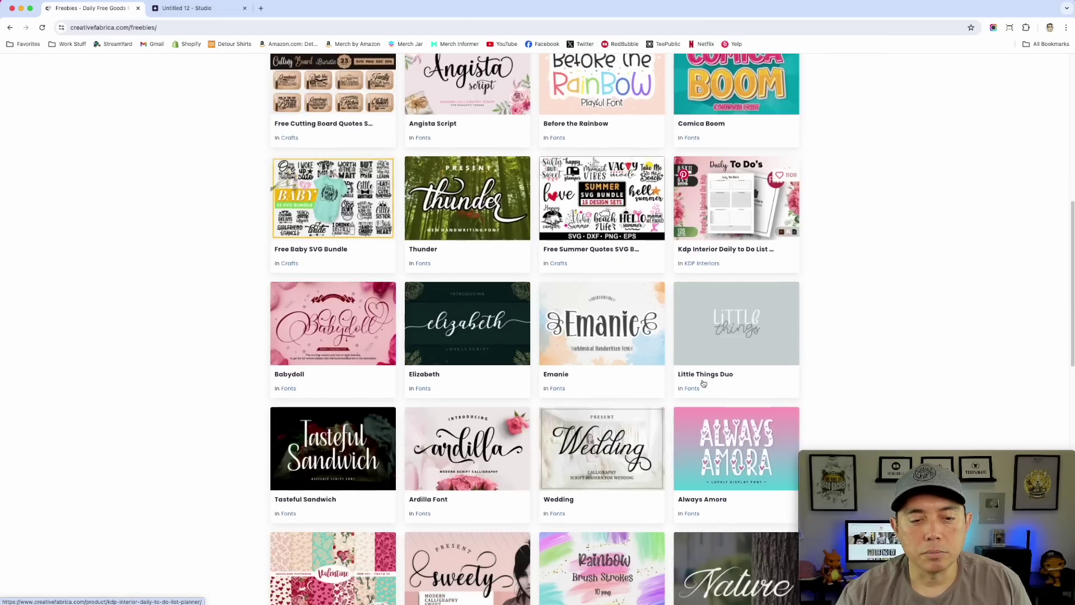
scroll(628, 235, up, 10)
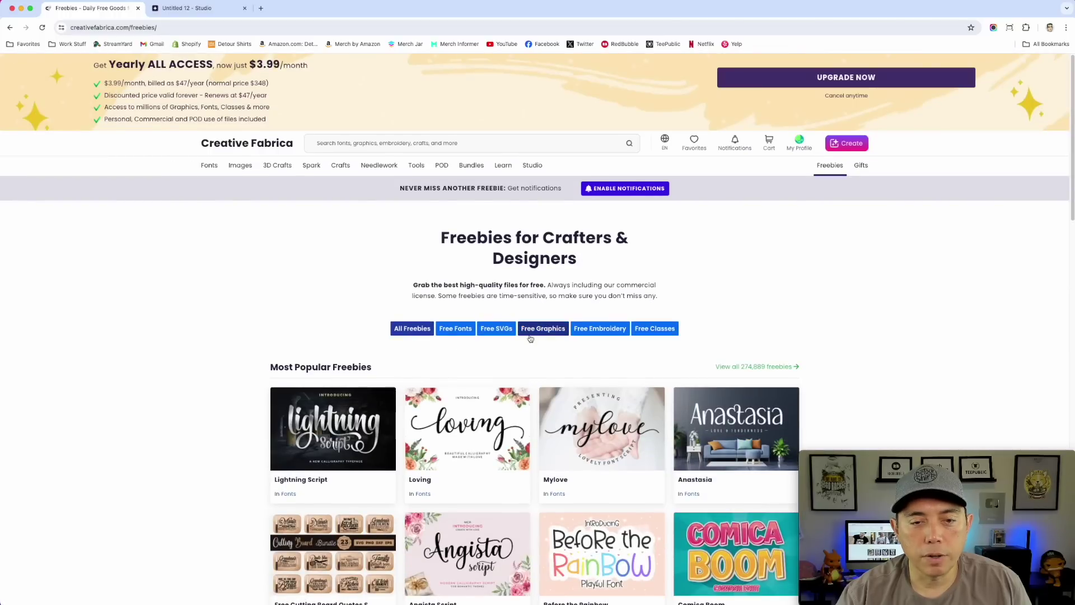
click(498, 329)
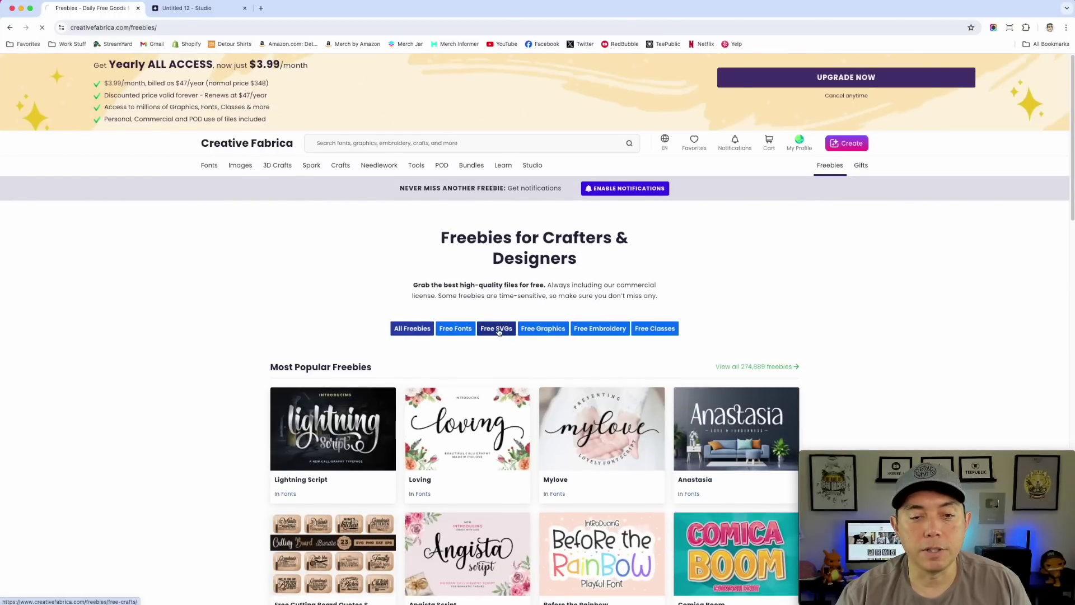
scroll(782, 301, down, 10)
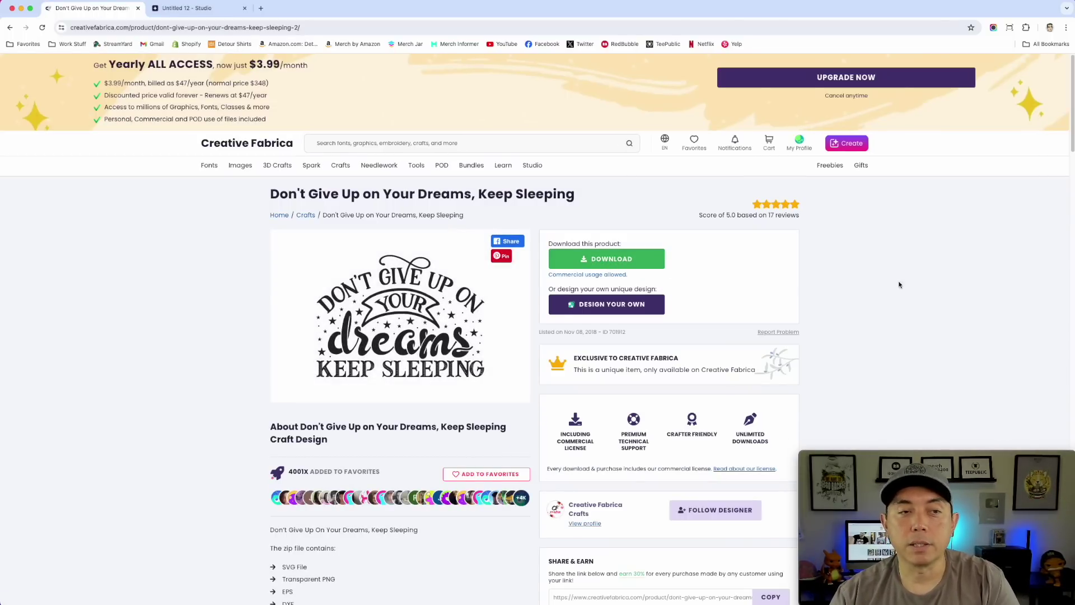
- Return to the Studio design and upload the file Dont Give Up On Your.png
click(185, 11)
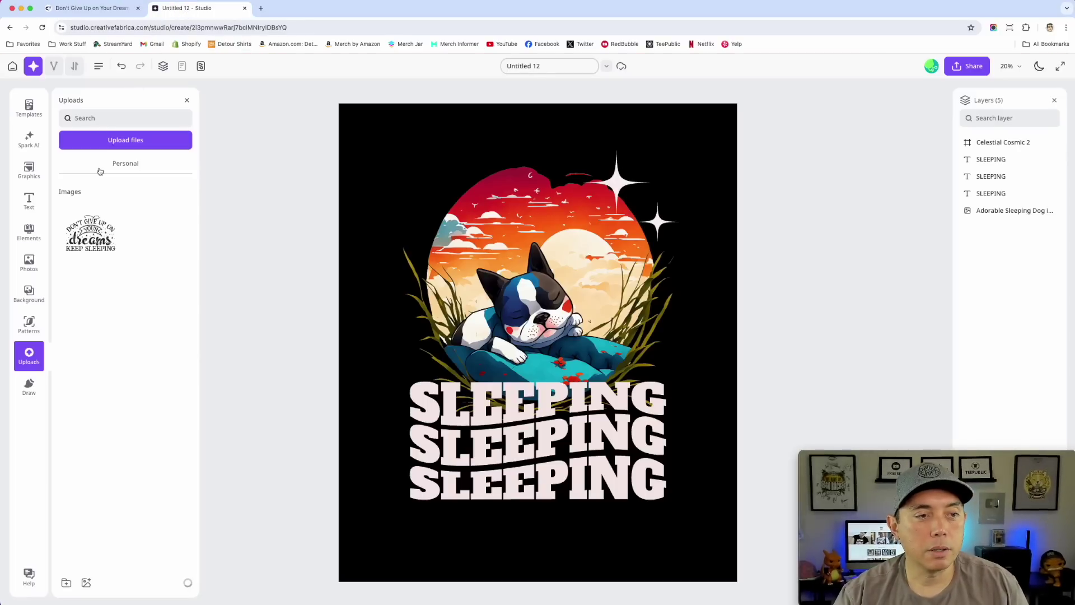
click(101, 146)
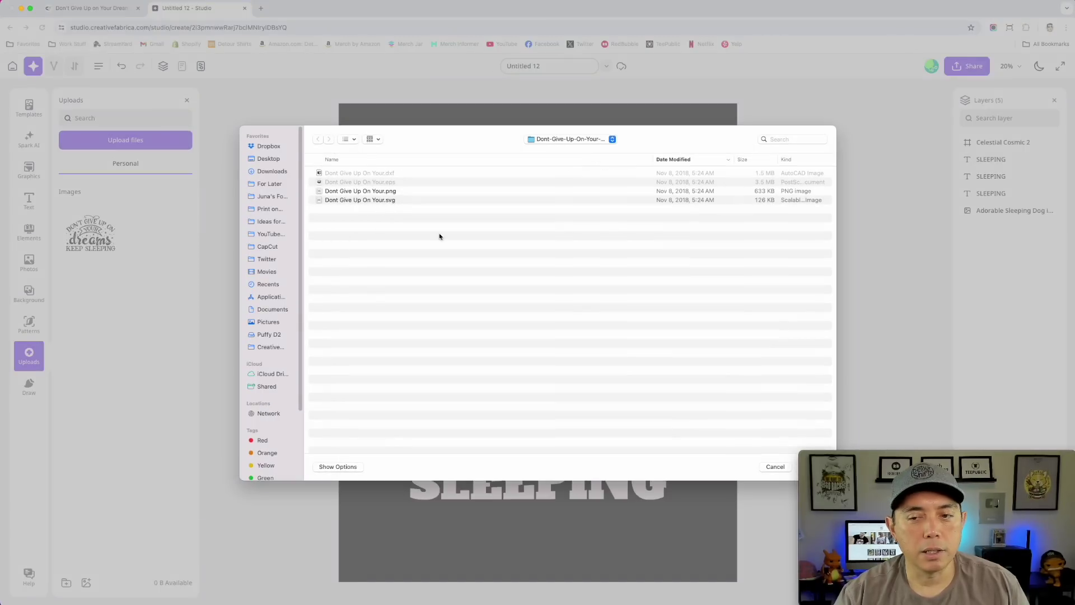
click(776, 466)
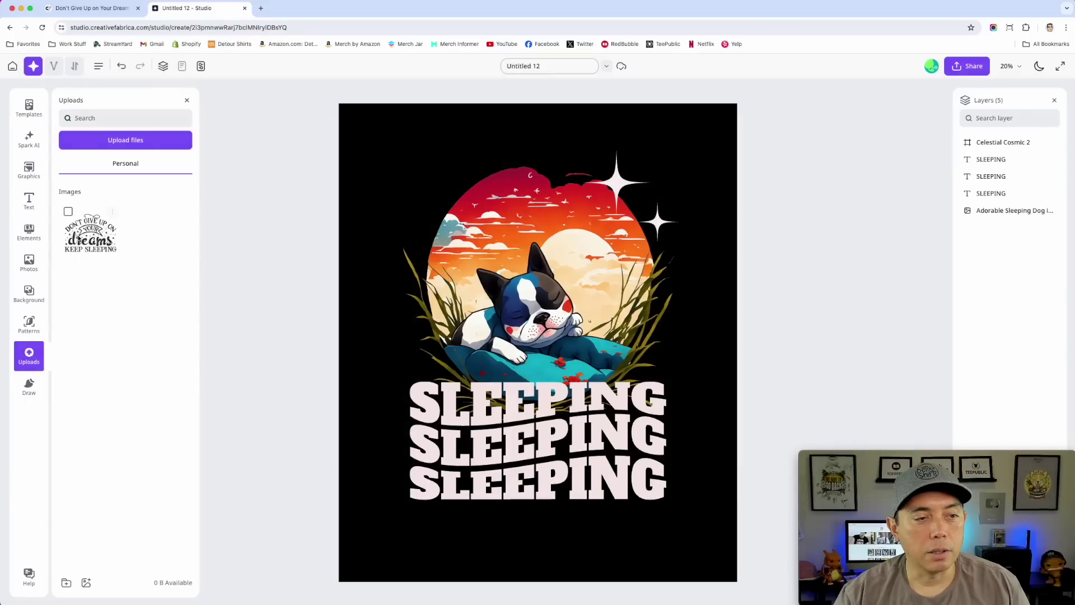
drag(101, 239, 493, 466)
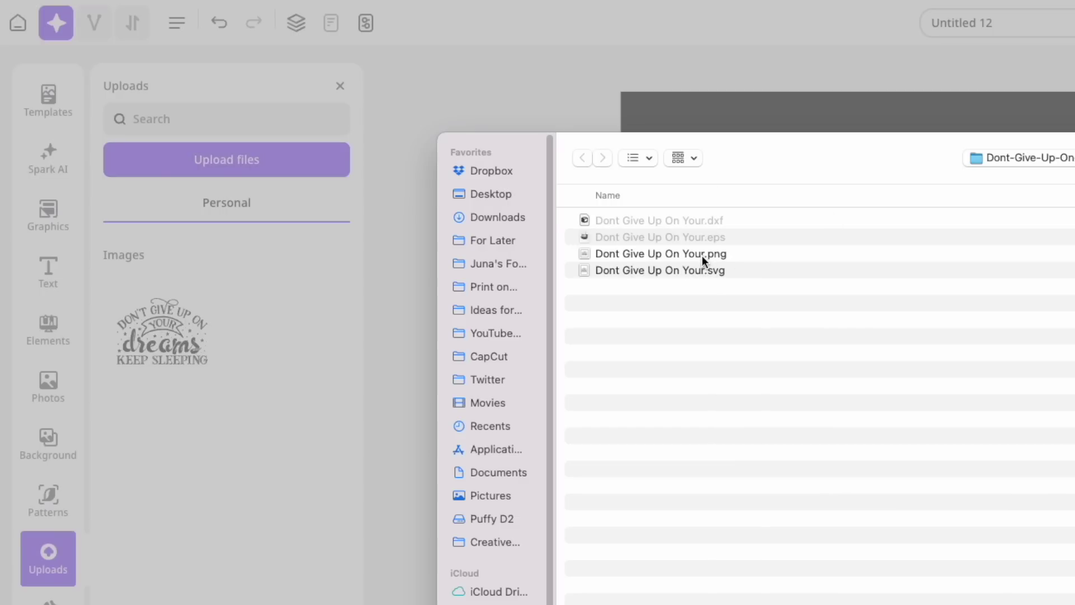
click(701, 255)
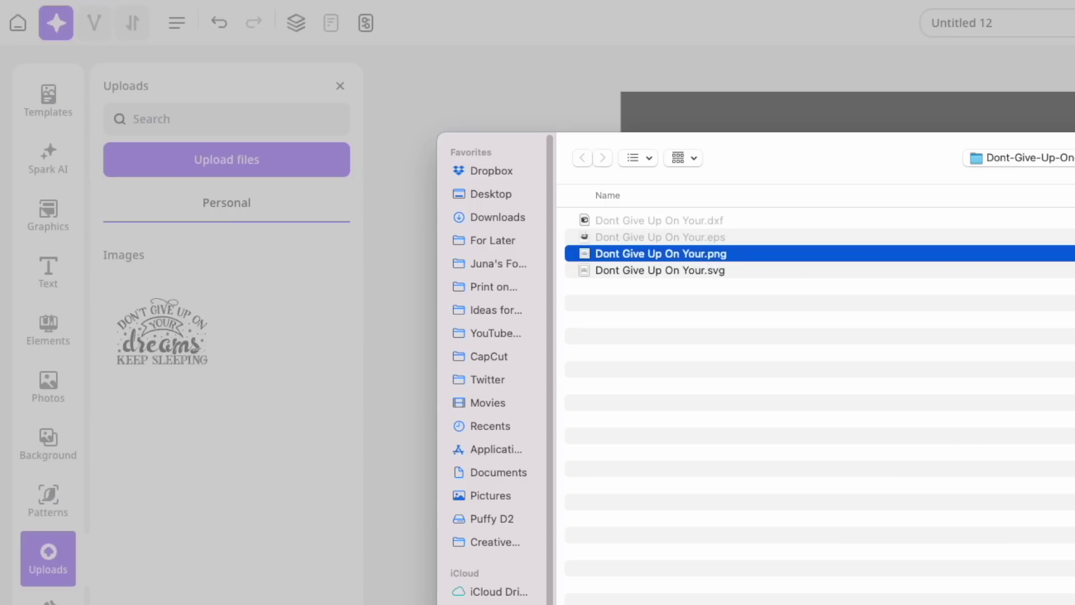
key(Return)
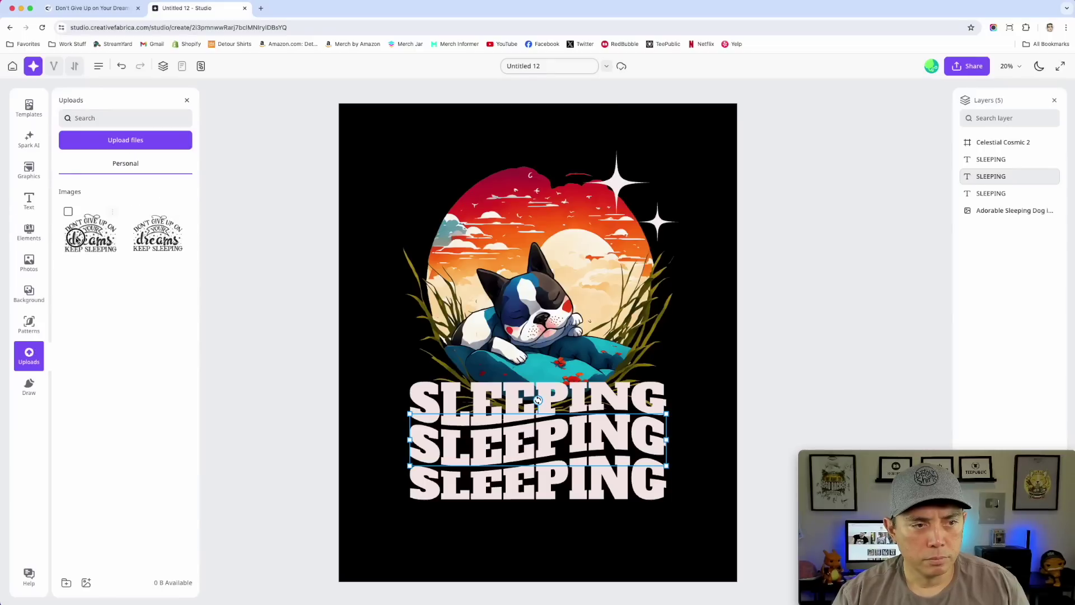
- Add the uploaded "Don't give up on your dreams" artwork, scale it down over the lower SLEEPING lines, and delete it
click(76, 240)
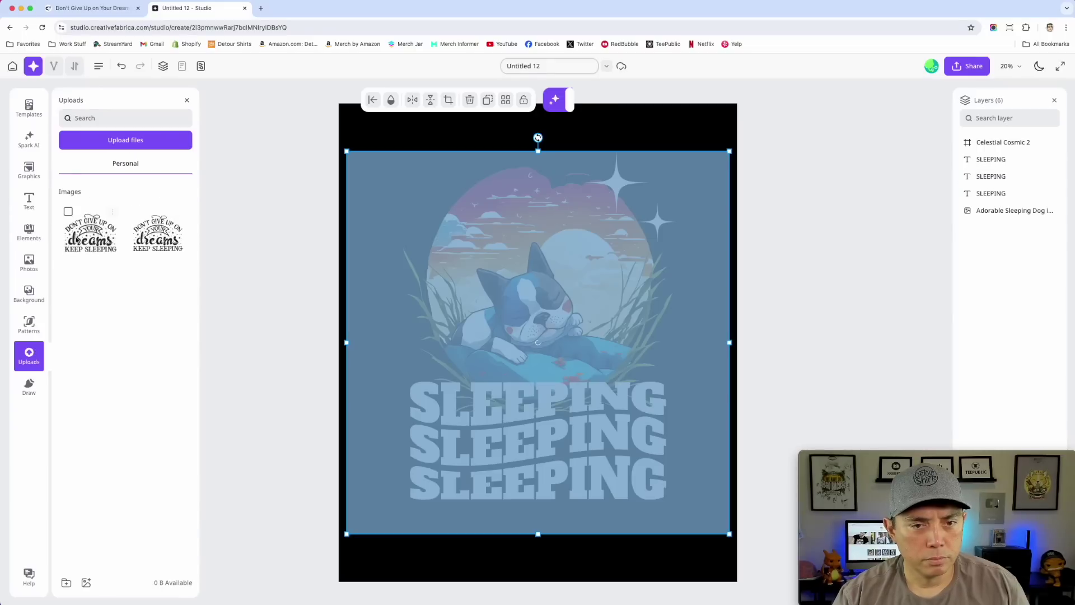
drag(563, 319, 588, 246)
drag(711, 262, 665, 476)
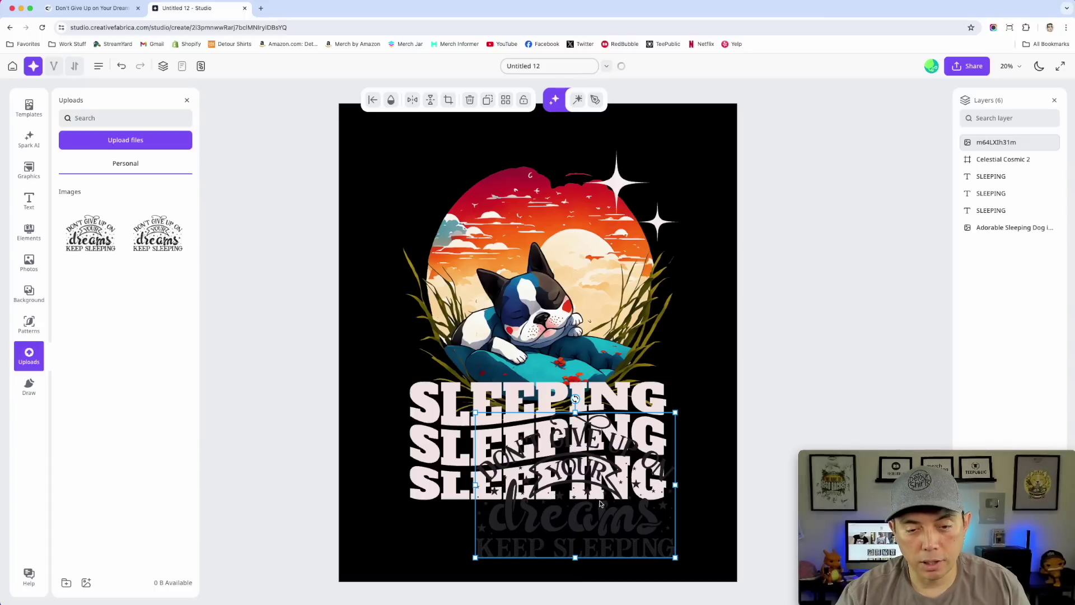
click(121, 68)
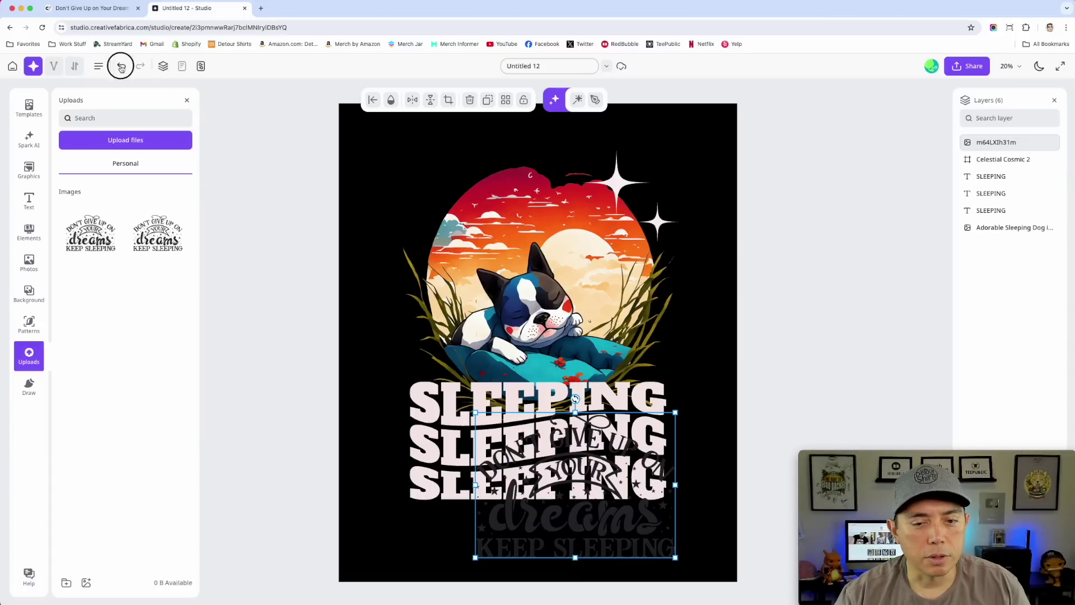
key(Delete)
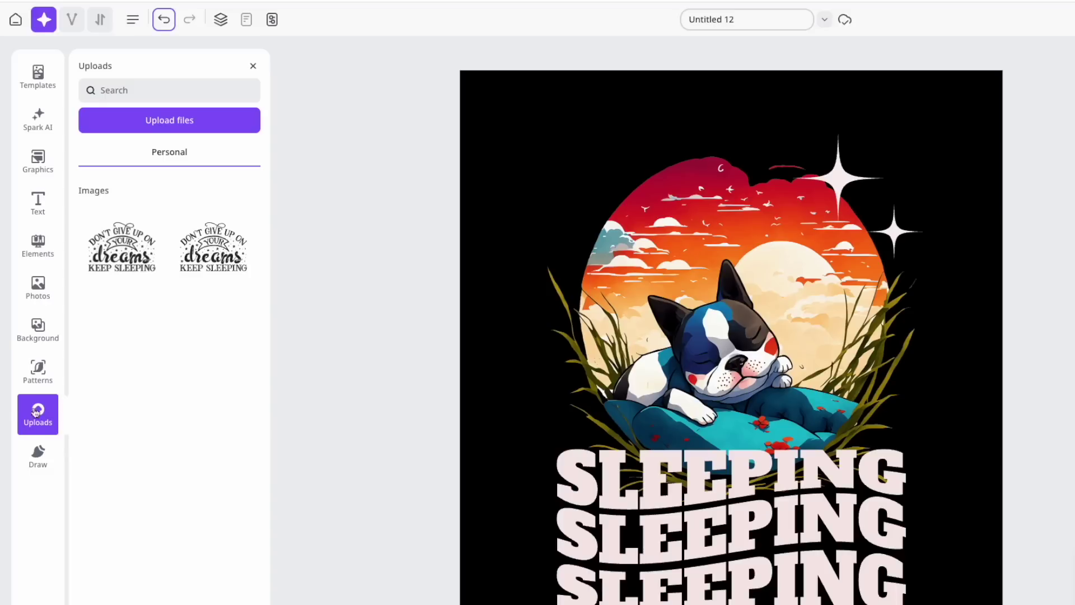
- Start freehand drawing with the pen and set its color to white
click(39, 456)
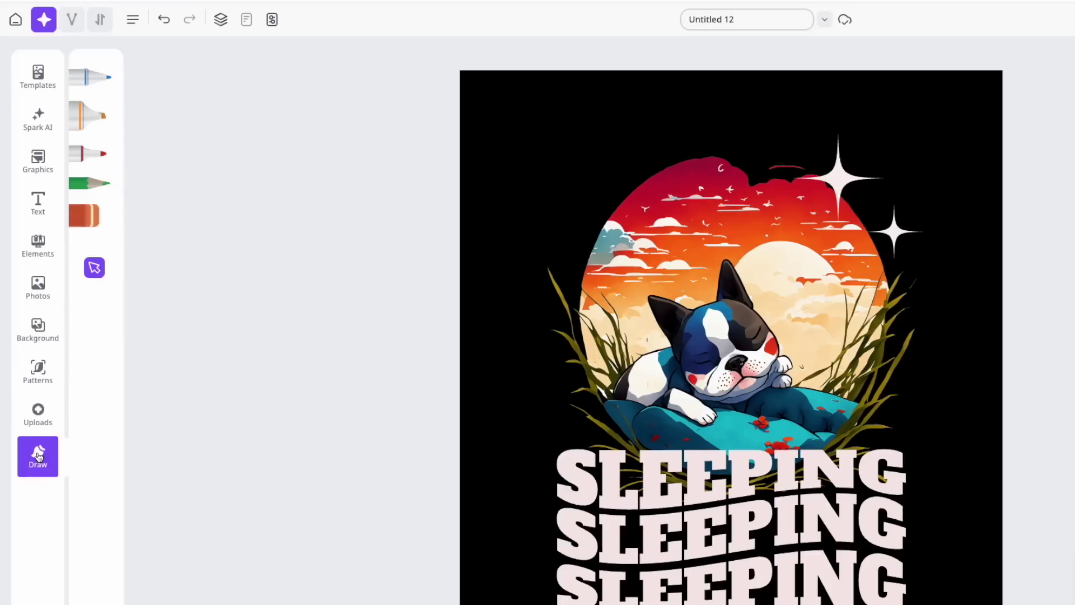
click(84, 79)
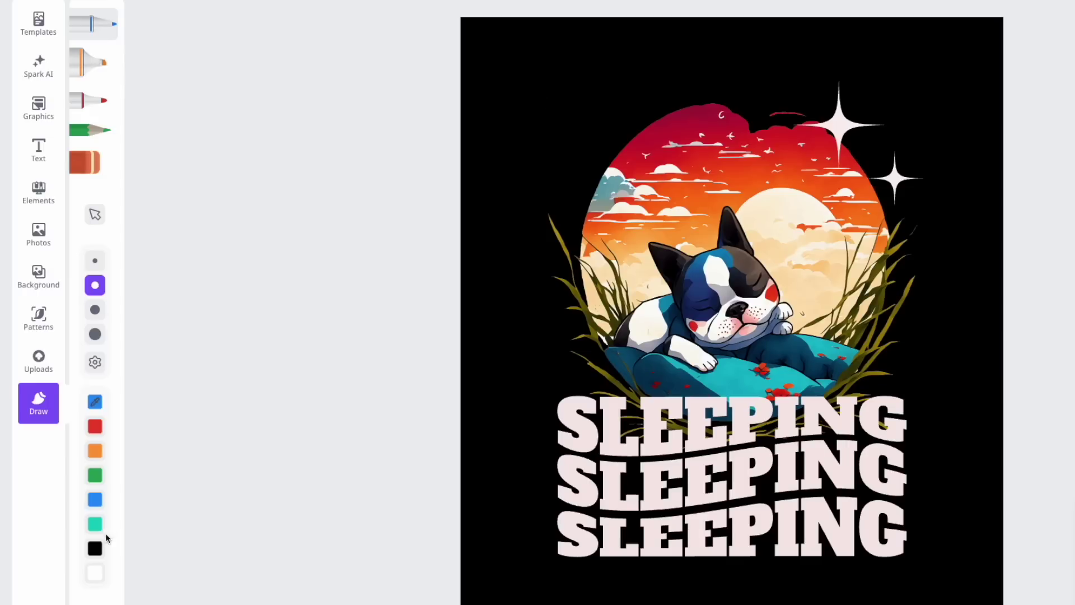
click(95, 573)
click(95, 571)
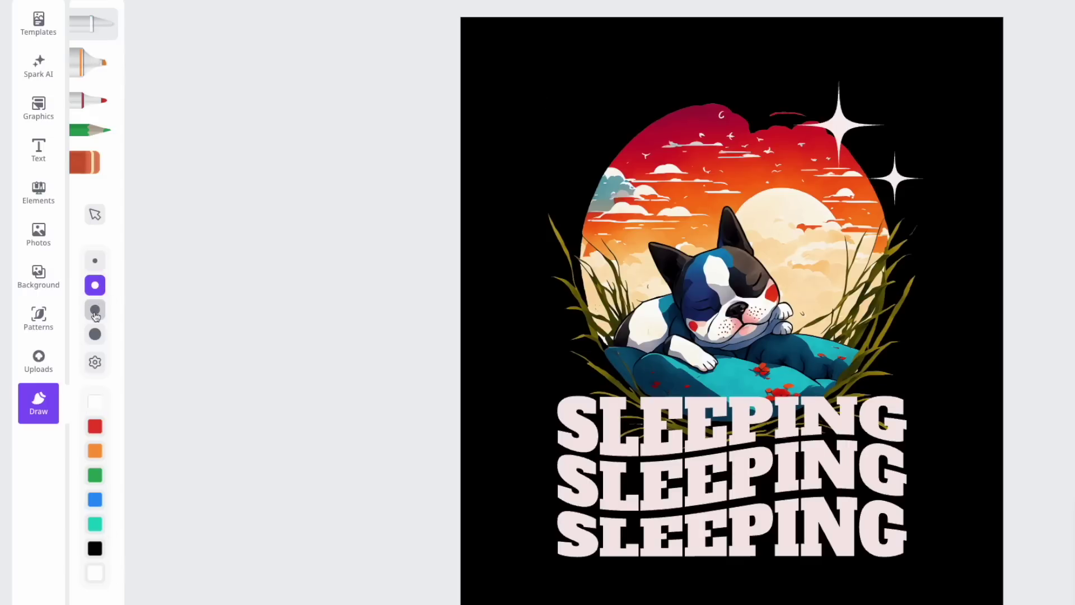
- Try the larger brush sizes, view the brush settings, and draw a looping white line above the puppy with the second-smallest brush
click(96, 311)
click(96, 334)
click(95, 364)
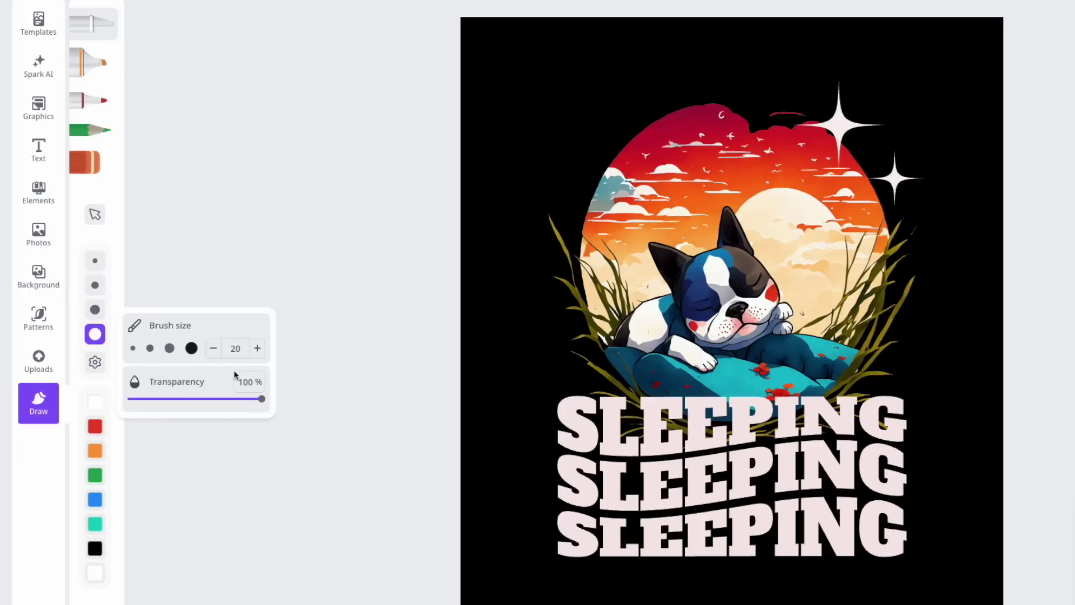
click(95, 285)
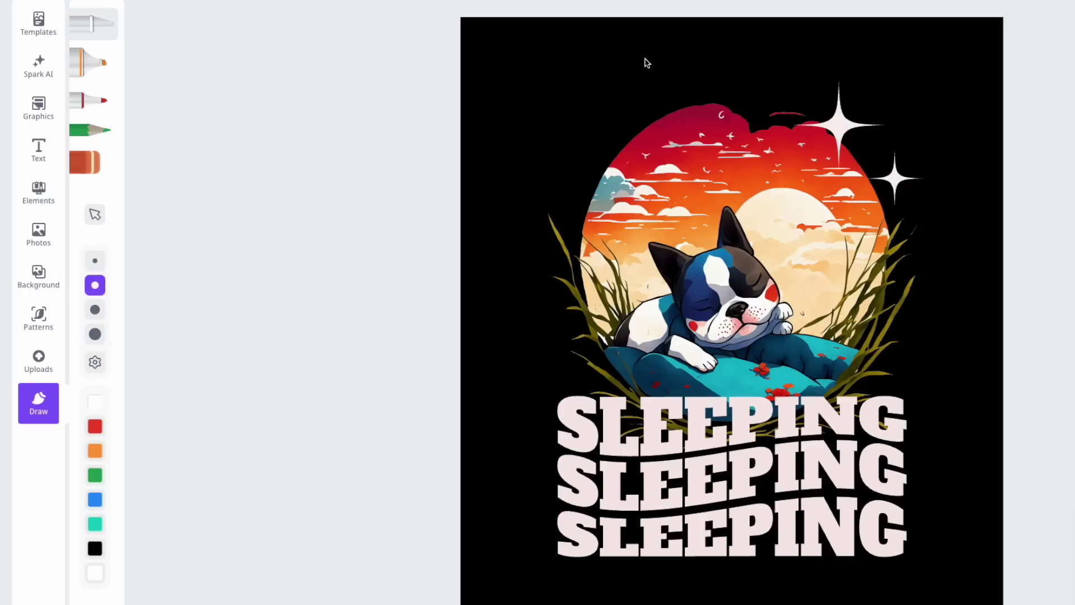
mouse_move(488, 104)
mouse_down()
mouse_move(547, 49)
mouse_move(569, 86)
mouse_move(583, 87)
mouse_move(760, 57)
mouse_up()
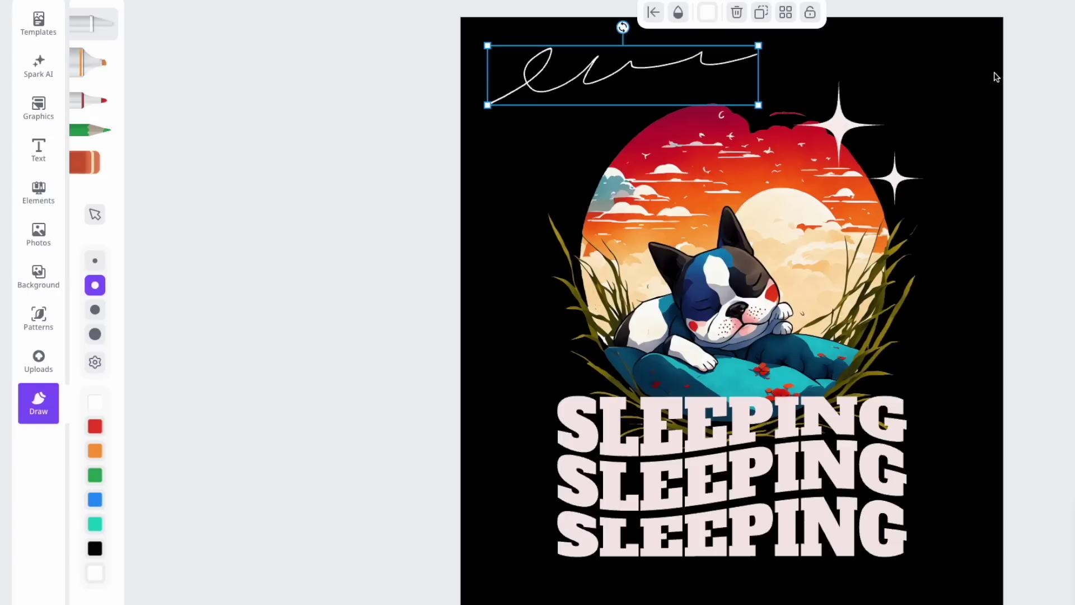
- Draw a thicker white squiggle below the thin line with the largest brush, and add a dot on the thin line
click(95, 334)
mouse_move(496, 140)
mouse_down()
mouse_move(546, 105)
mouse_move(589, 115)
mouse_move(670, 106)
mouse_up()
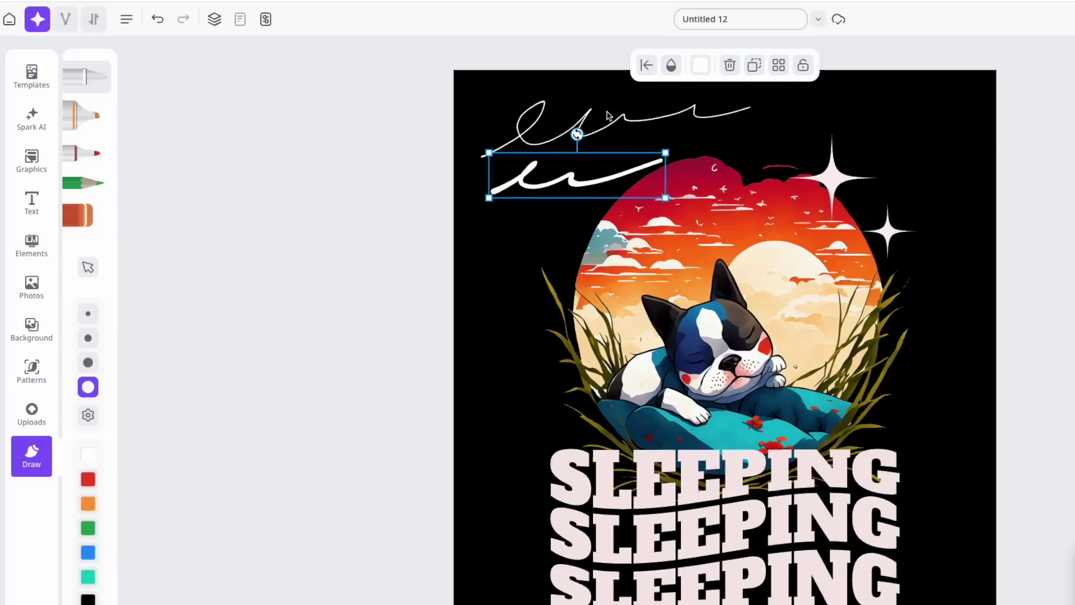
click(616, 66)
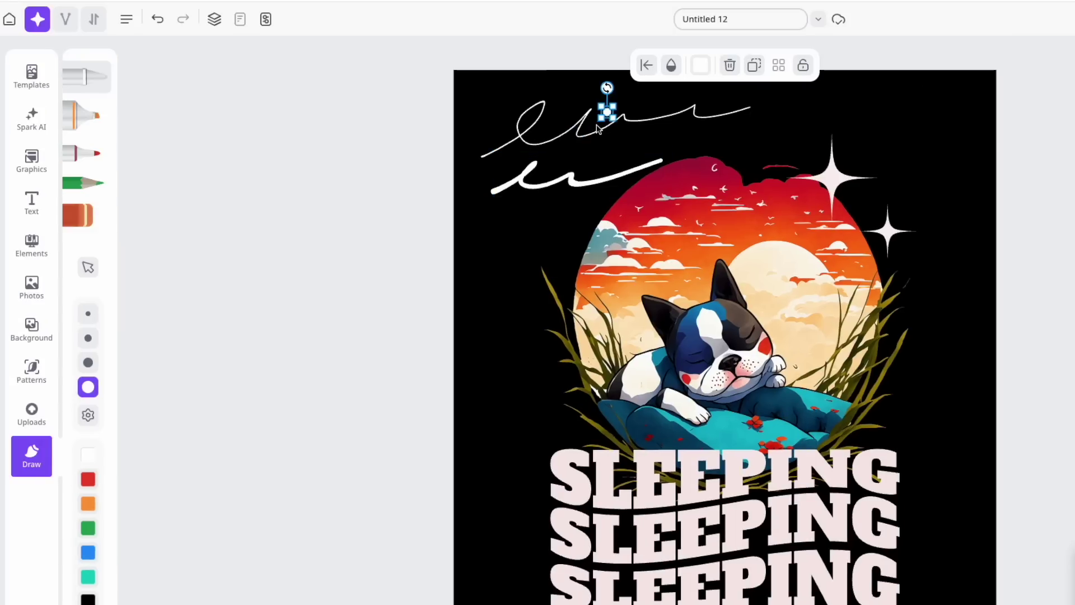
- Undo the white dot and the thick white squiggle drawn above the puppy
click(126, 19)
click(157, 19)
click(157, 19)
click(157, 19)
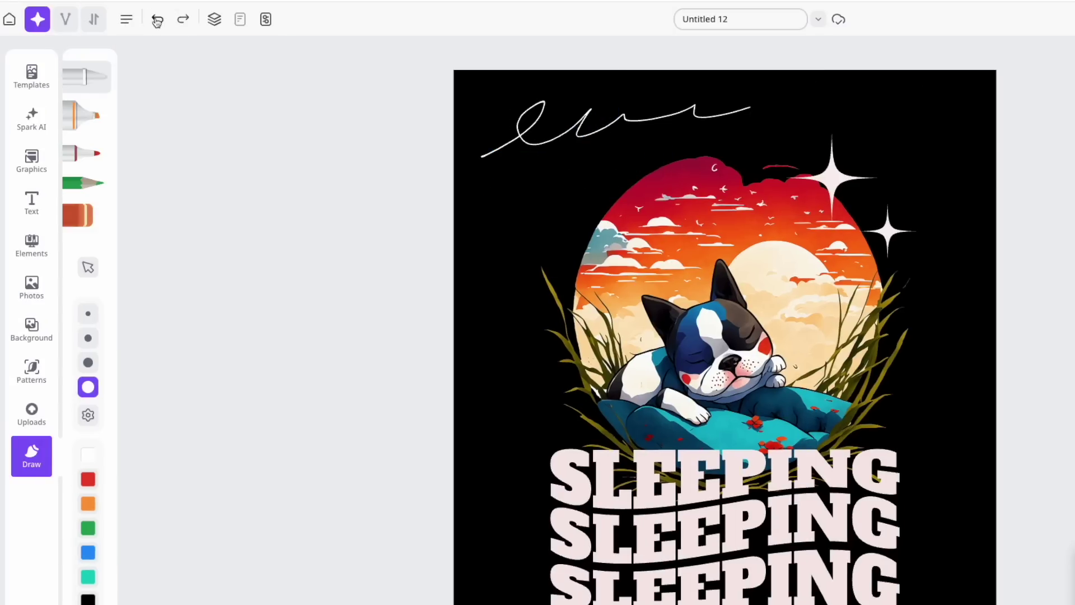
click(157, 19)
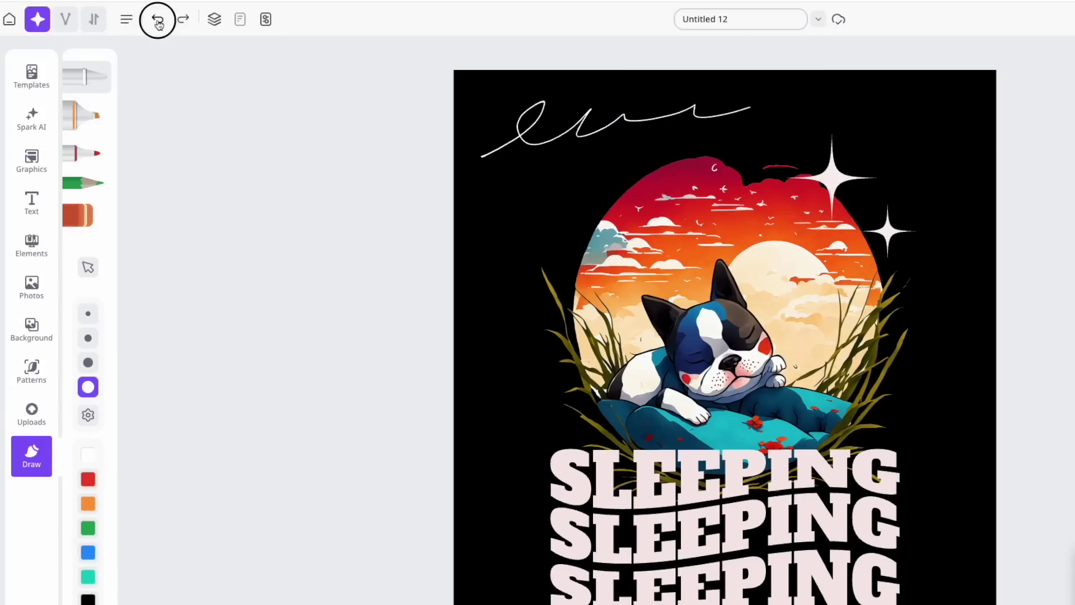
- Draw a short orange highlighter line above the puppy and a long winding stroke across the design, and undo both
click(79, 121)
drag(480, 121, 602, 116)
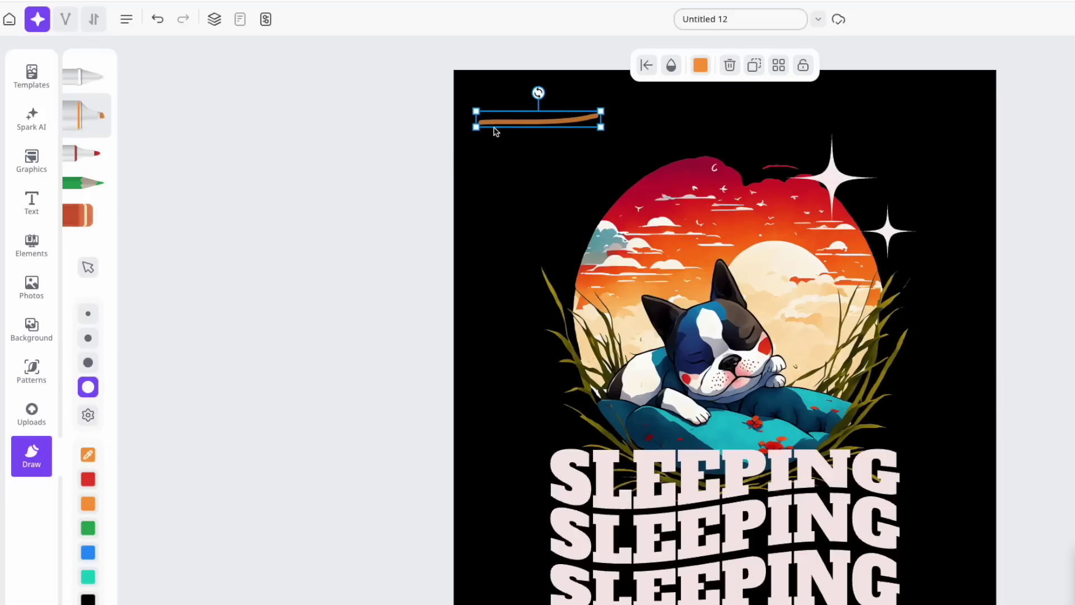
mouse_move(541, 121)
mouse_down()
mouse_move(656, 225)
mouse_move(681, 221)
mouse_move(722, 185)
mouse_move(703, 172)
mouse_move(618, 319)
mouse_move(589, 296)
mouse_move(755, 266)
mouse_move(793, 226)
mouse_move(783, 165)
mouse_move(794, 158)
mouse_move(896, 266)
mouse_move(844, 210)
mouse_move(806, 338)
mouse_move(813, 458)
mouse_move(739, 493)
mouse_move(511, 452)
mouse_move(479, 460)
mouse_up()
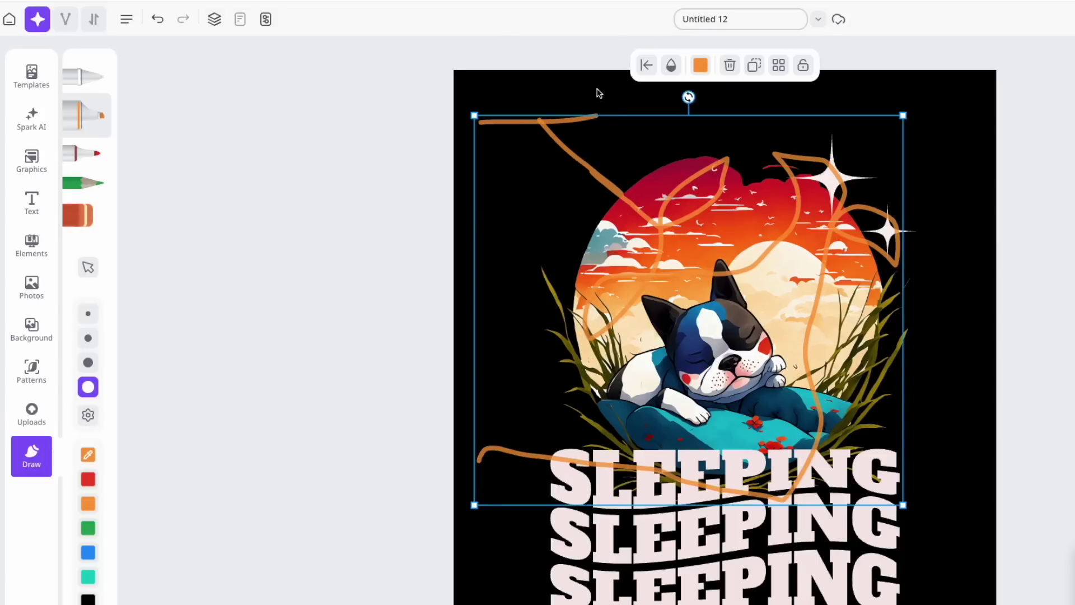
click(158, 21)
click(158, 20)
- Draw a looping red marker line above the puppy, and delete the leftover highlighter, marker and pen brush layers
click(76, 155)
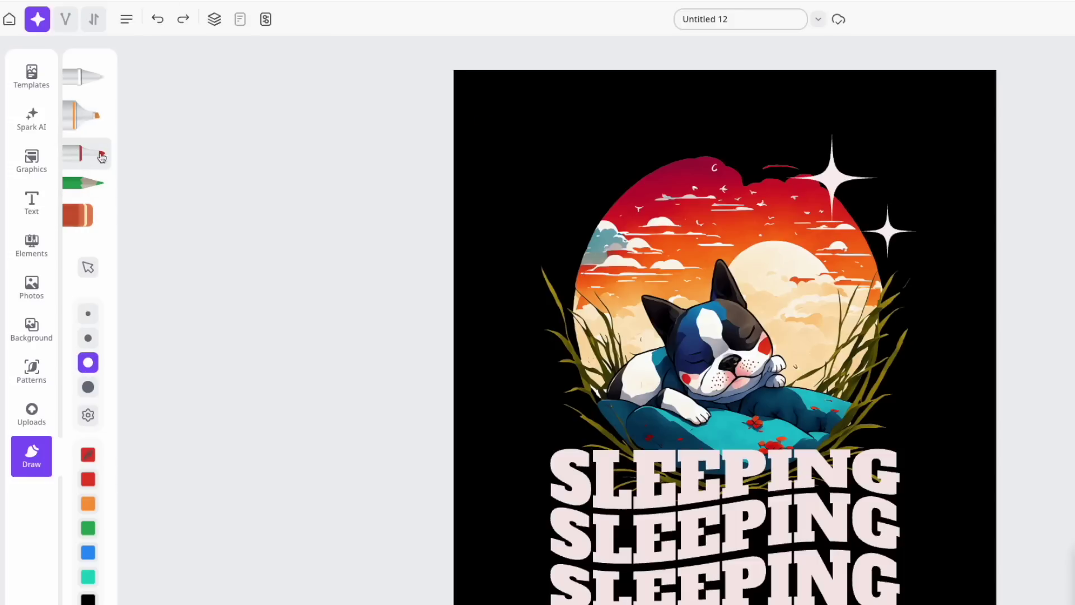
mouse_move(506, 172)
mouse_down()
mouse_move(581, 140)
mouse_move(717, 112)
mouse_up()
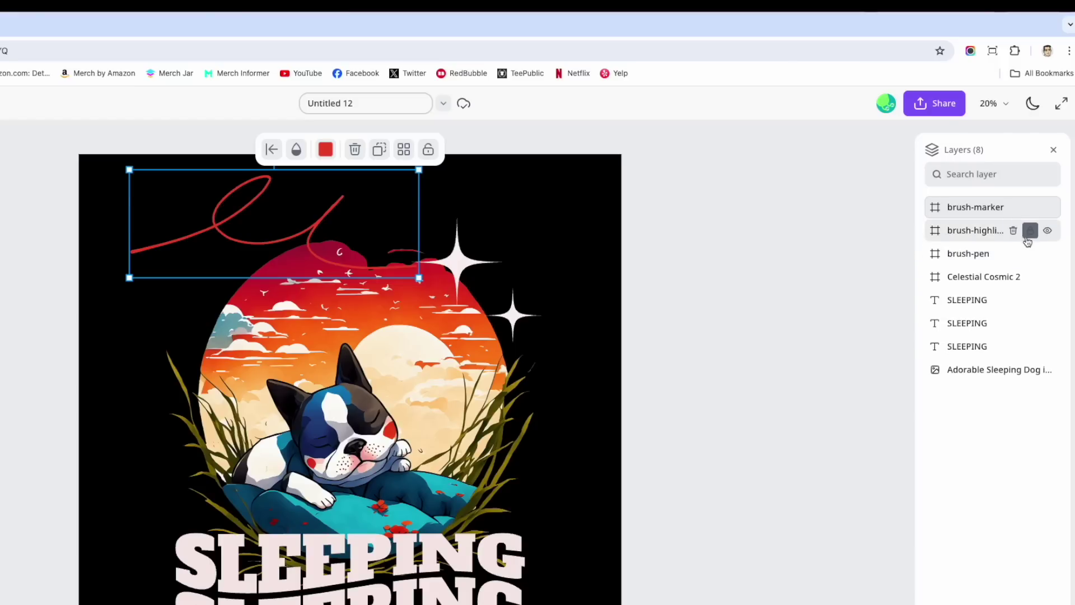
click(1013, 231)
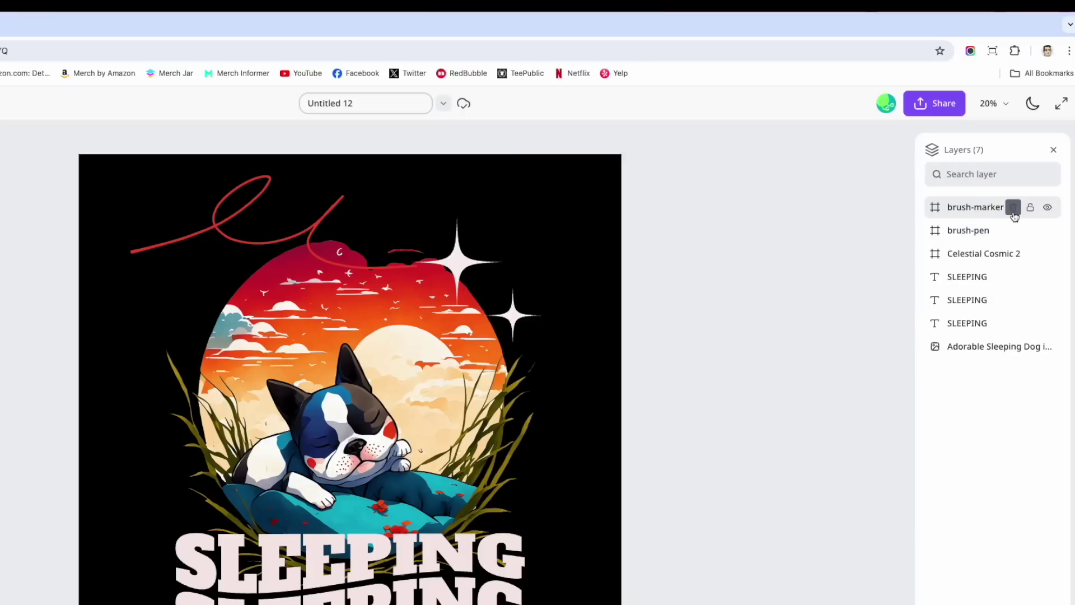
click(1013, 207)
click(1013, 210)
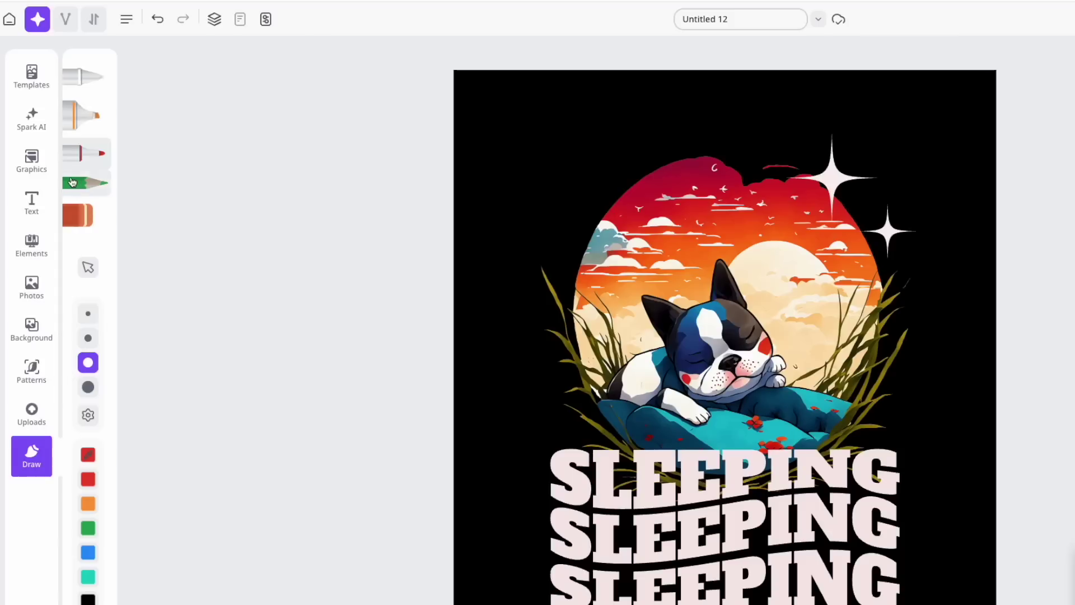
- Draw a looping green pencil line above the puppy with the smallest brush, and a thick line across the sky with the largest
click(71, 182)
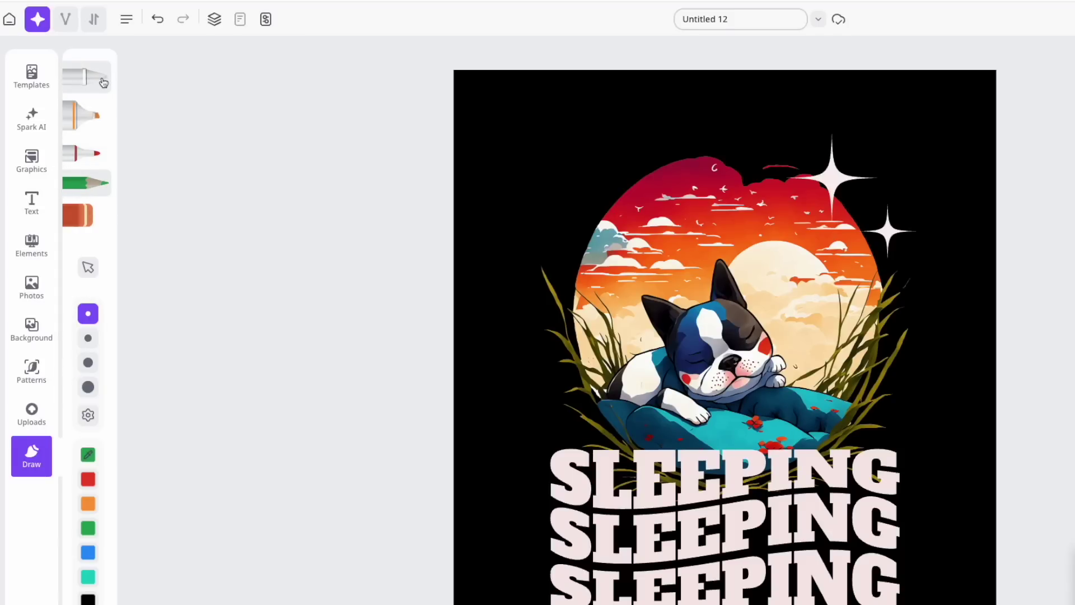
mouse_move(519, 187)
mouse_down()
mouse_move(581, 112)
mouse_move(548, 139)
mouse_move(610, 123)
mouse_move(625, 143)
mouse_move(722, 139)
mouse_move(743, 121)
mouse_up()
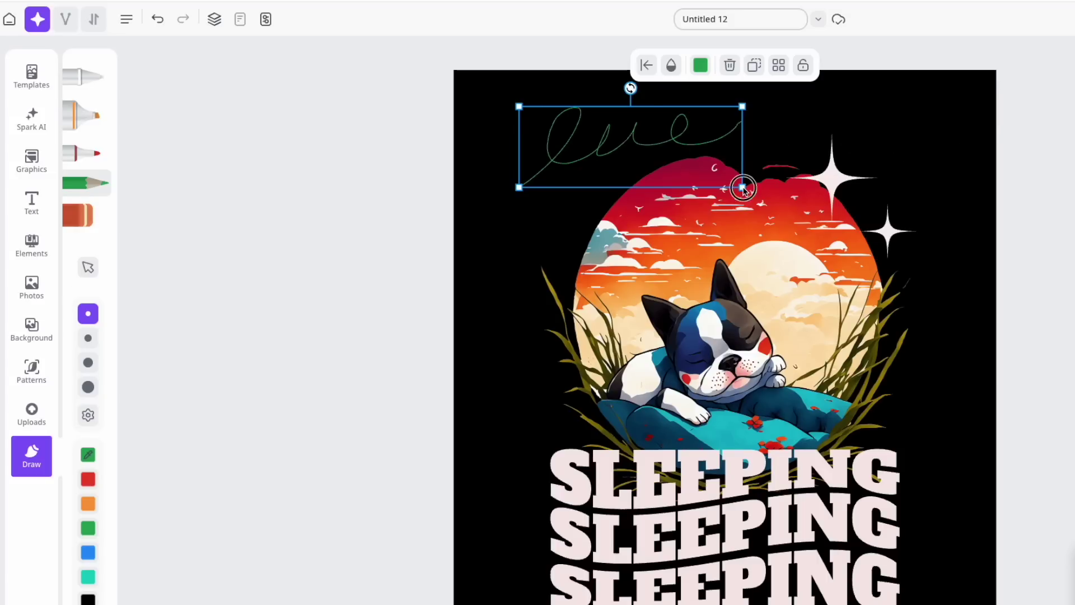
drag(745, 191, 772, 208)
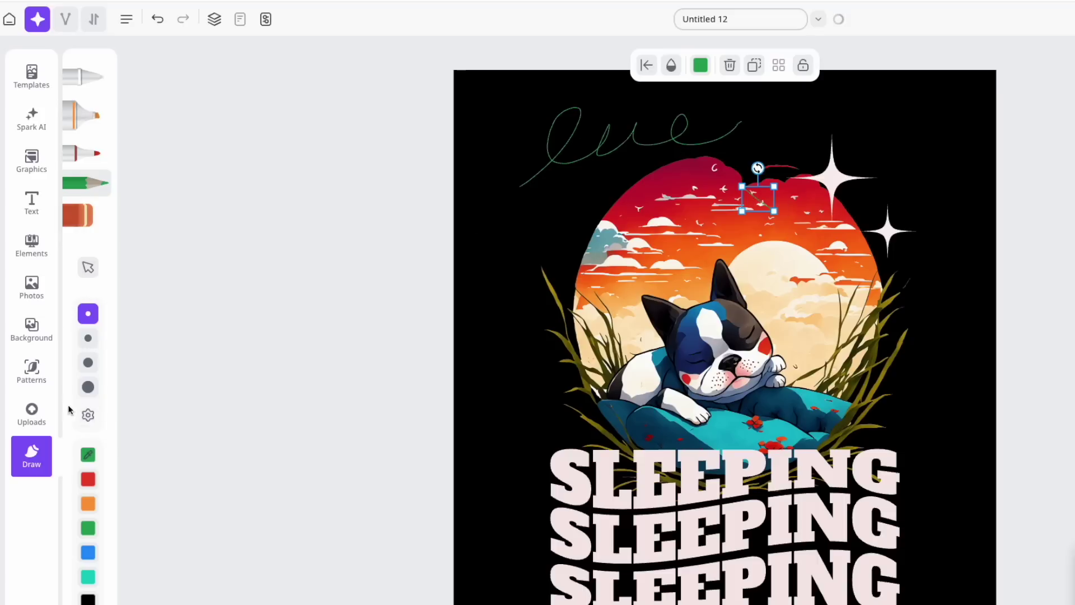
click(87, 387)
drag(535, 242, 694, 215)
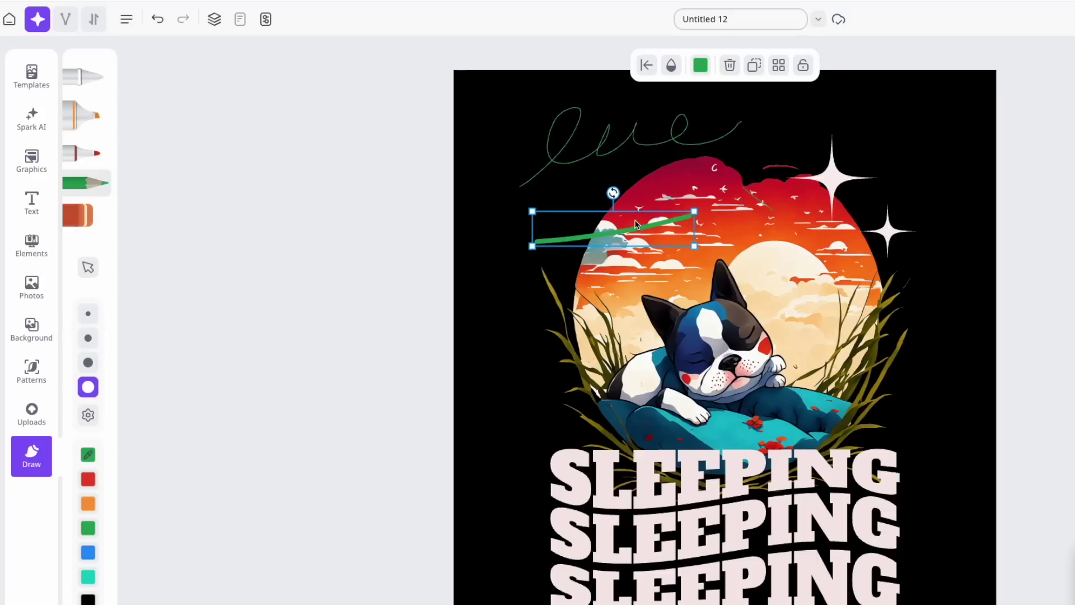
- Examine the thick green pencil stroke and the puppy artwork at different zoom levels
scroll(618, 238, up, 8)
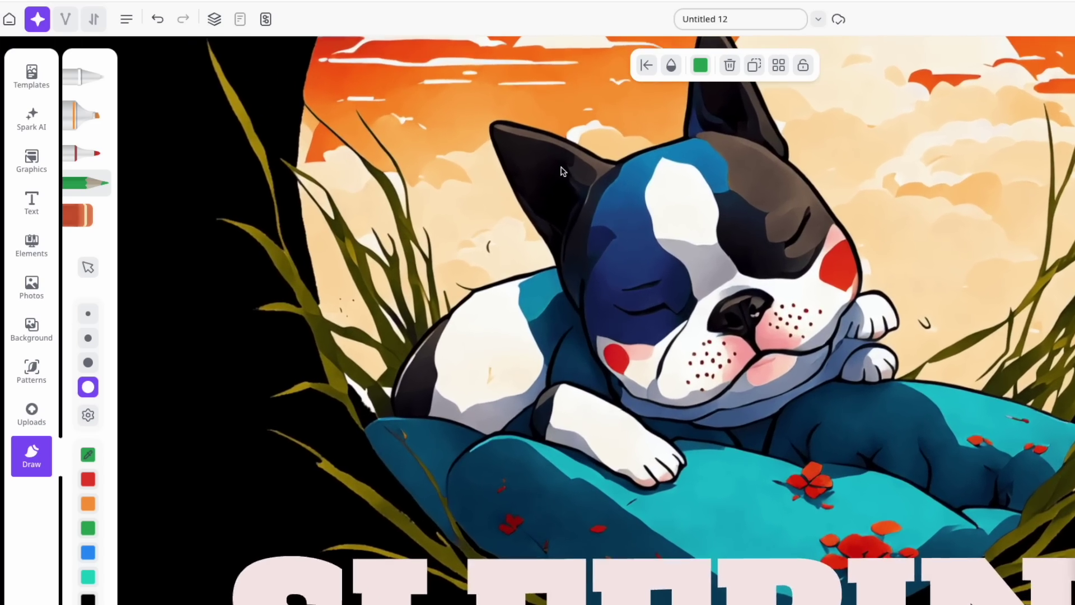
scroll(557, 238, up, 5)
scroll(559, 238, down, 10)
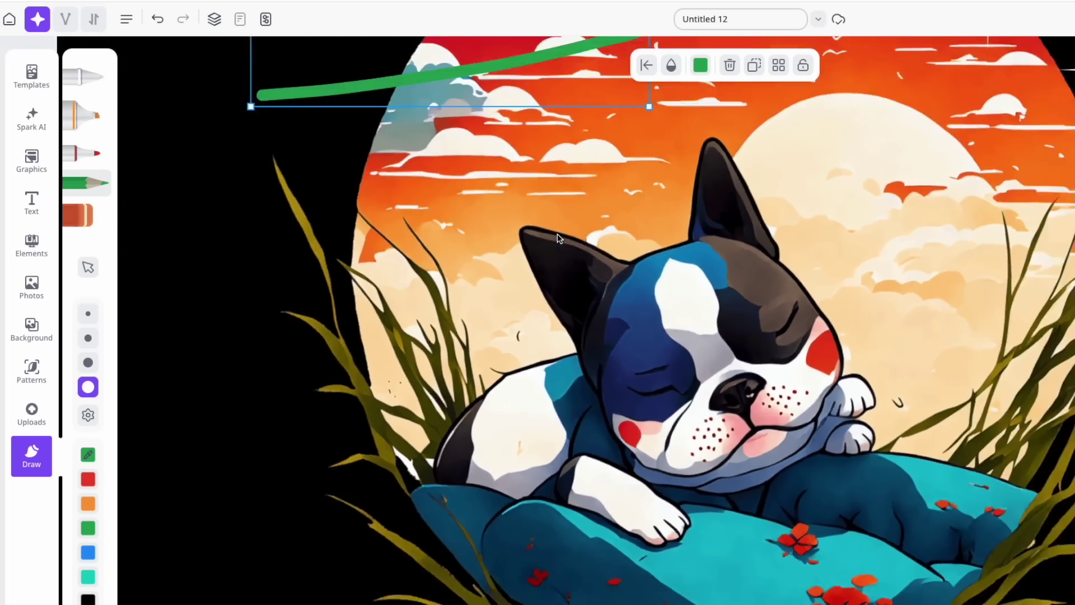
scroll(559, 238, up, 5)
scroll(558, 235, up, 3)
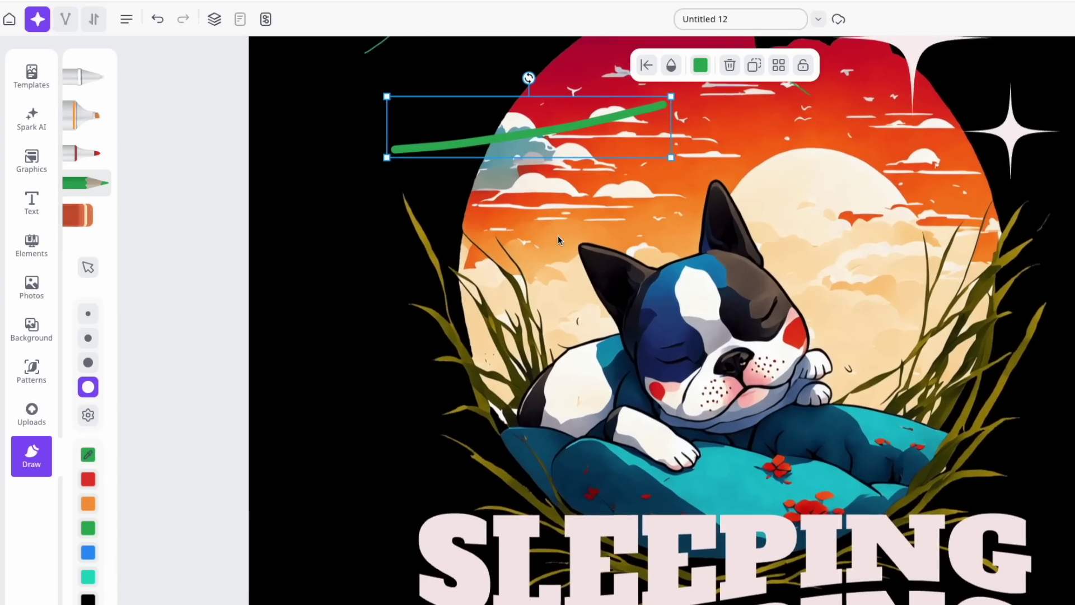
scroll(533, 182, up, 3)
scroll(533, 183, down, 8)
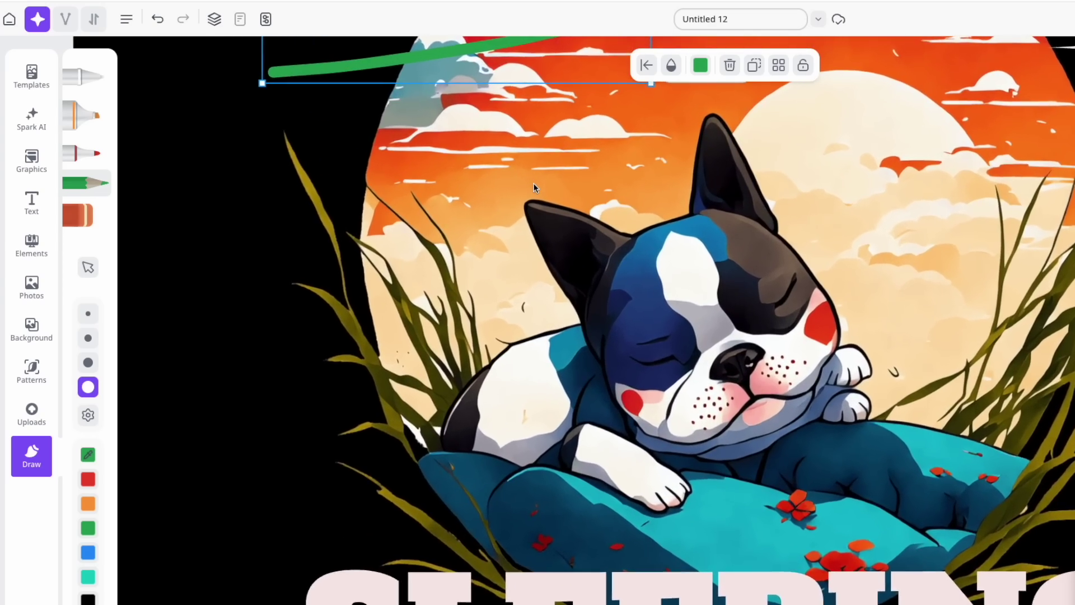
scroll(725, 378, up, 3)
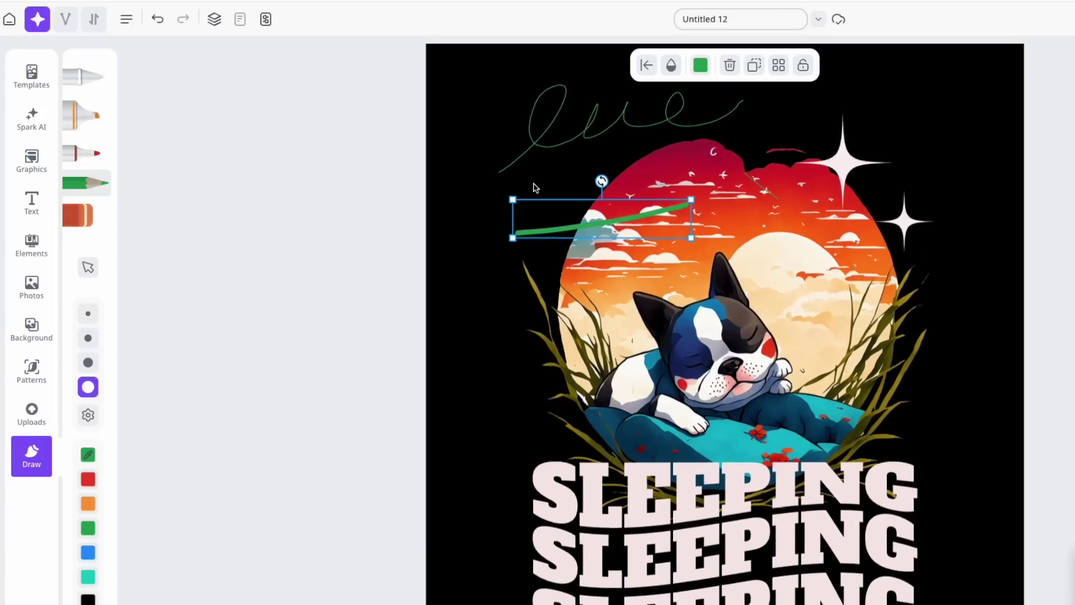
- Delete the green pencil strokes from the design, including a dot added on the looping line
click(563, 138)
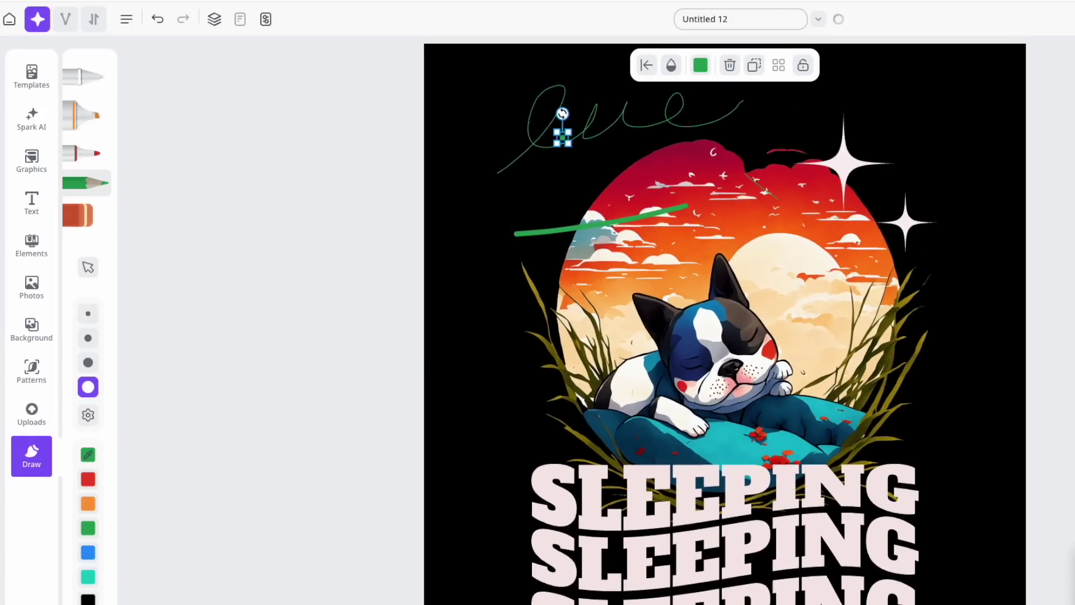
key(Delete)
click(602, 221)
key(Delete)
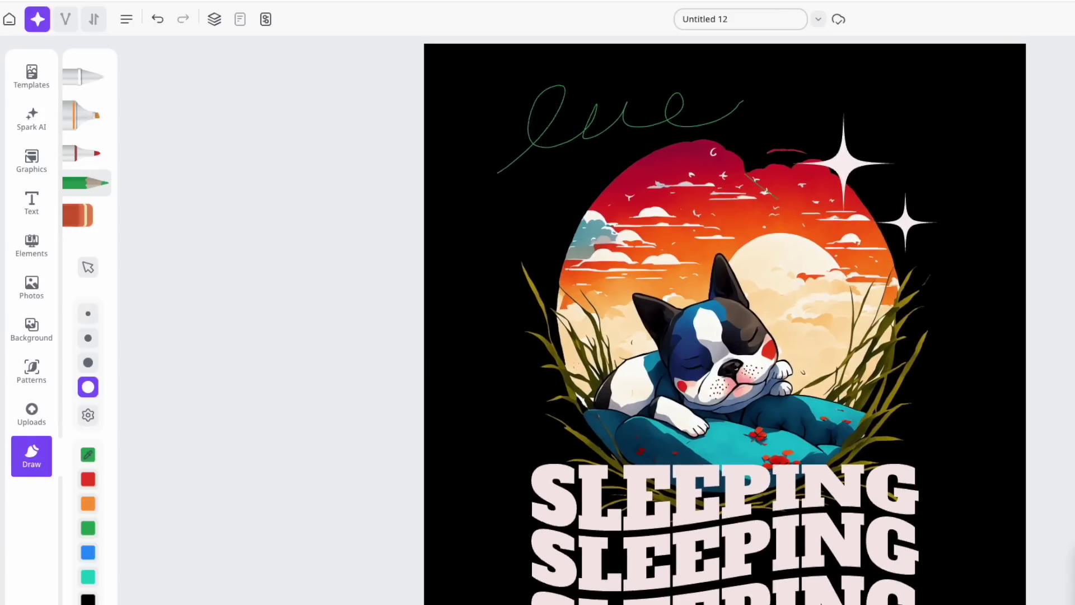
key(Delete)
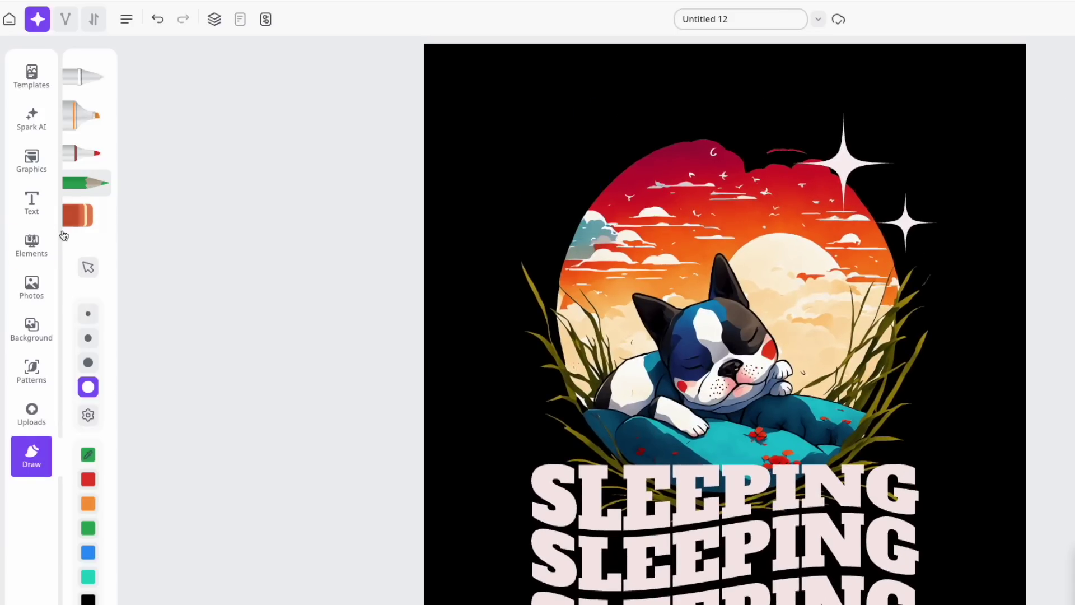
- Try the eraser on the sparkles, the puppy artwork and the SLEEPING text, and undo the removal of the sparkles
click(80, 220)
click(80, 220)
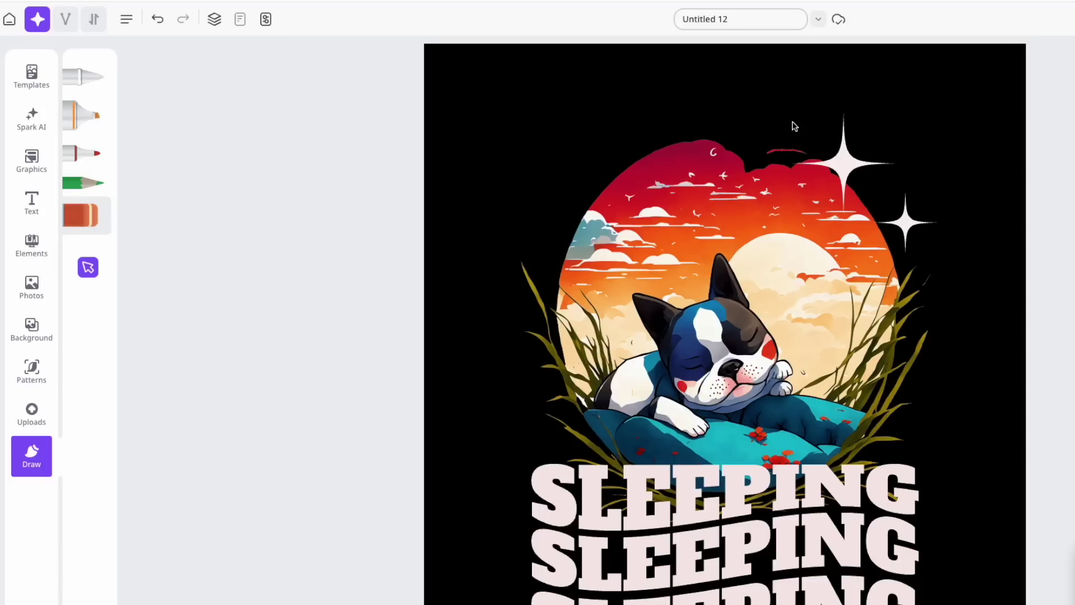
click(809, 133)
key(Delete)
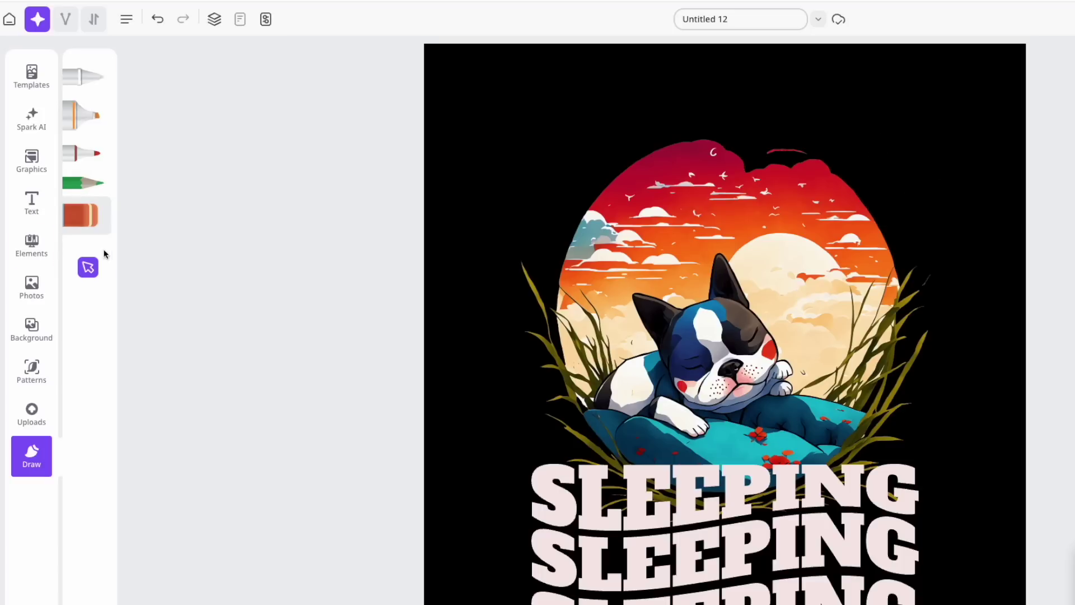
click(719, 231)
click(835, 230)
drag(488, 487, 582, 498)
click(157, 21)
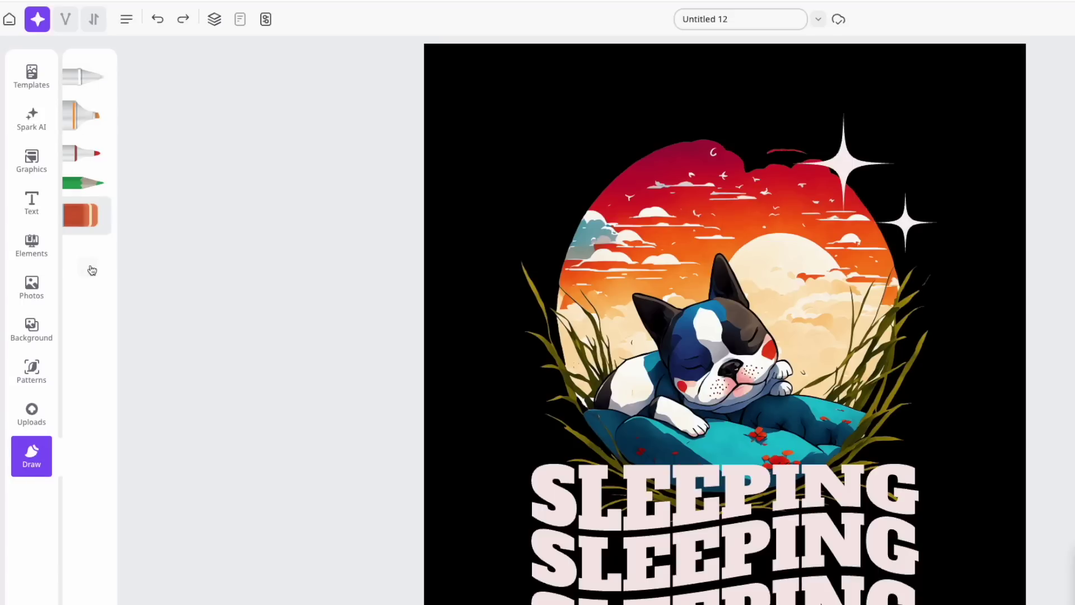
- Draw a looping white pen line above the puppy, move it onto the top of the sunset circle, and delete it
click(82, 77)
mouse_move(451, 148)
mouse_down()
mouse_move(525, 98)
mouse_move(549, 137)
mouse_move(708, 87)
mouse_up()
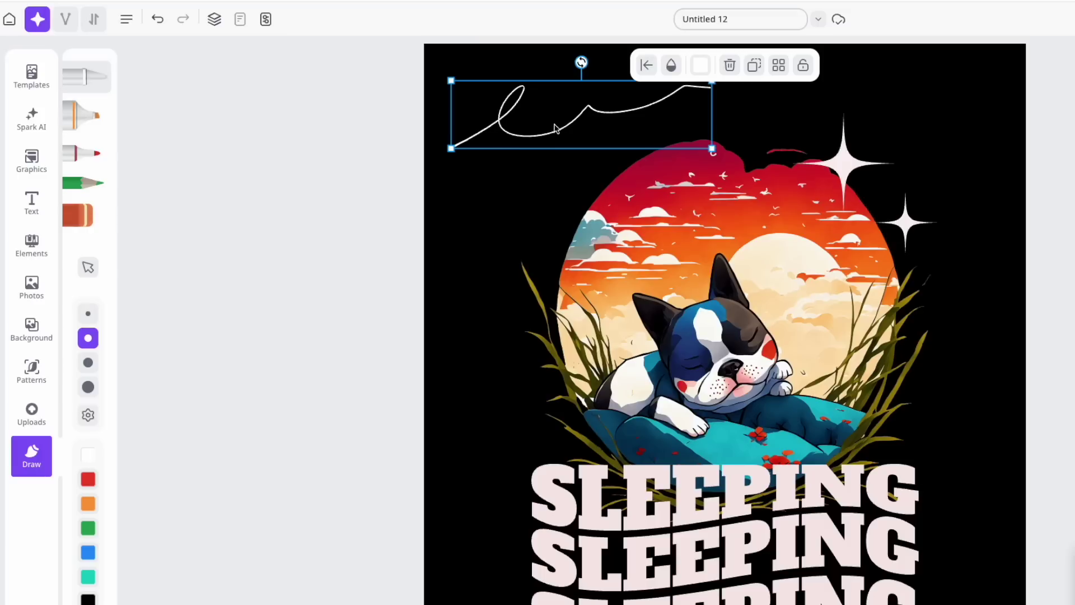
click(88, 268)
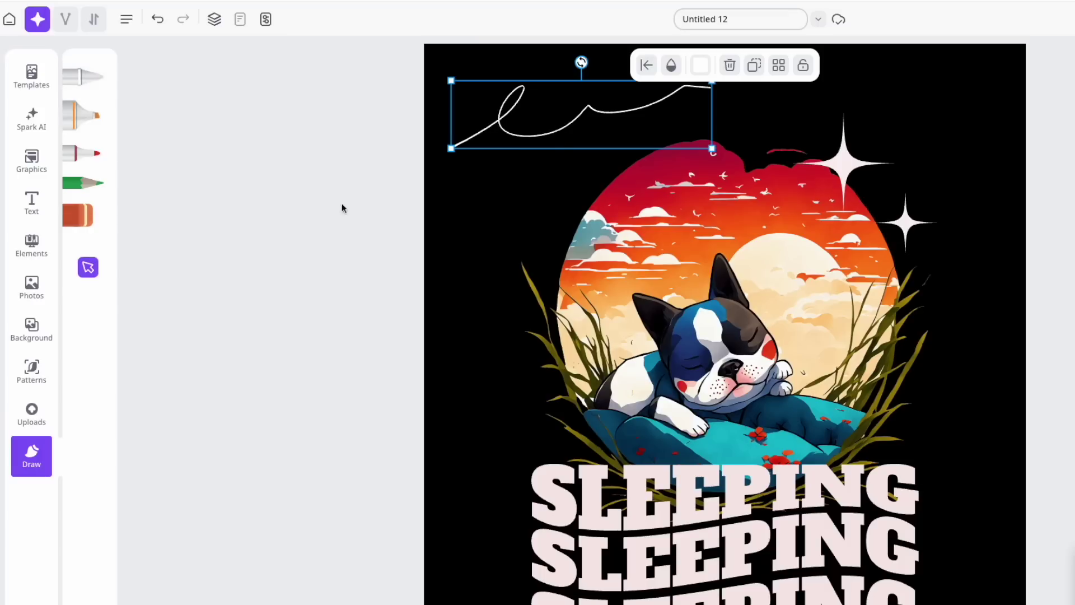
mouse_move(553, 136)
mouse_down()
mouse_move(635, 168)
mouse_move(672, 274)
mouse_move(822, 236)
mouse_move(615, 188)
mouse_move(666, 172)
mouse_up()
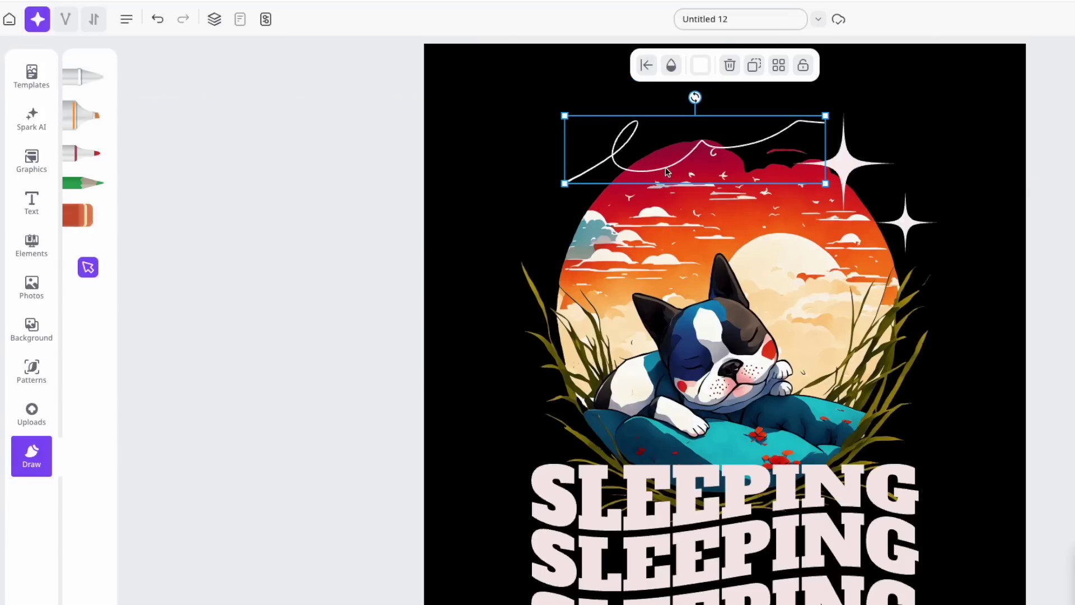
key(Delete)
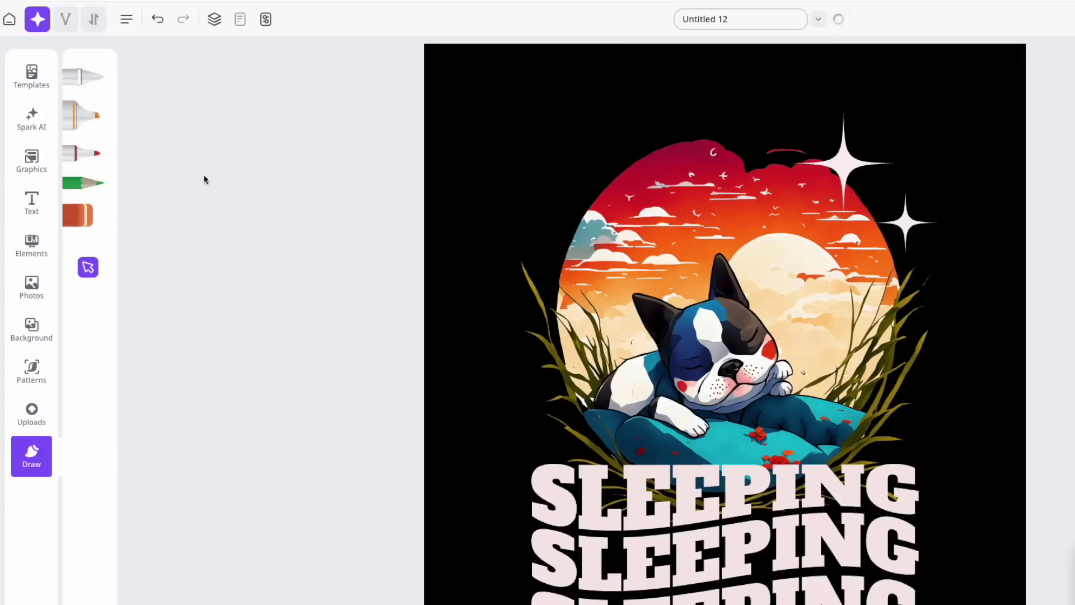
- Draw a white heart outline with the pen over the sunset circle's upper-left edge, undoing a first partial attempt
click(84, 77)
mouse_move(648, 172)
mouse_down()
mouse_move(569, 134)
mouse_move(573, 166)
mouse_move(651, 218)
mouse_up()
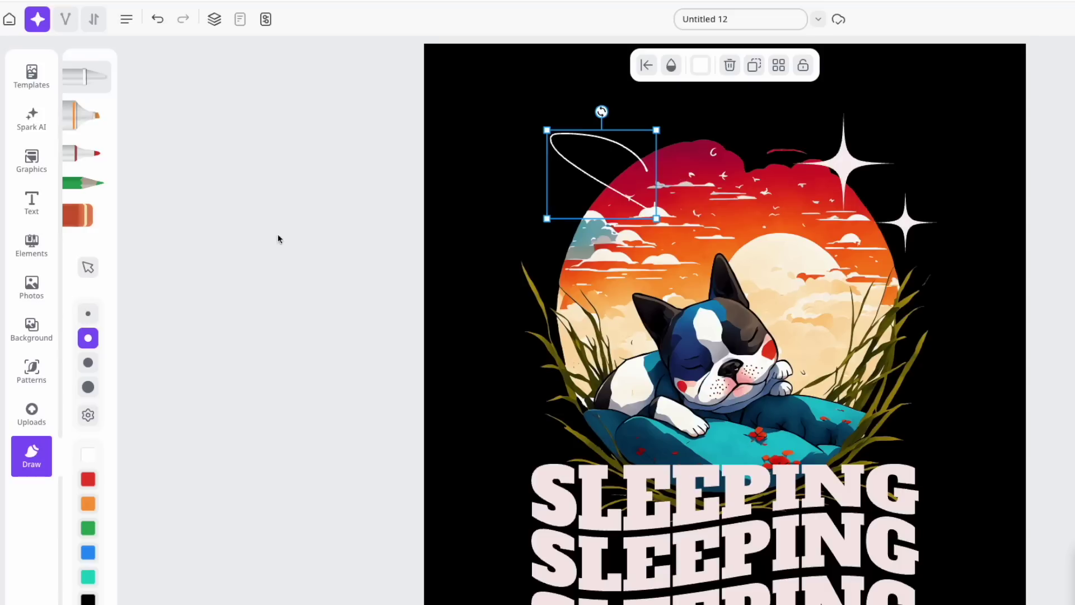
click(156, 18)
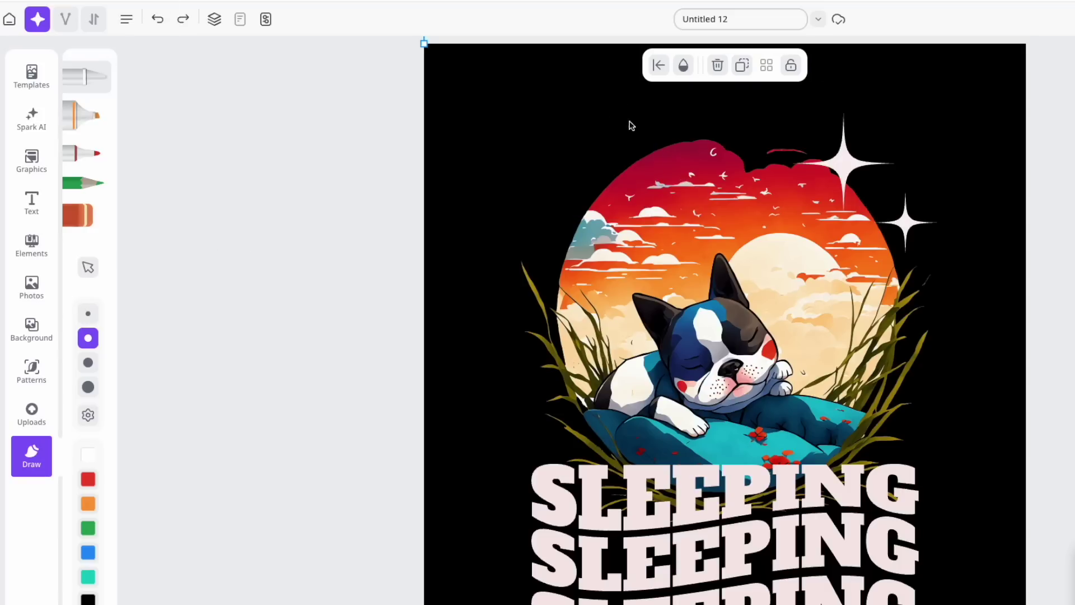
mouse_move(638, 172)
mouse_down()
mouse_move(678, 141)
mouse_move(694, 157)
mouse_move(689, 188)
mouse_move(651, 237)
mouse_move(595, 213)
mouse_move(574, 183)
mouse_move(578, 166)
mouse_move(636, 178)
mouse_up()
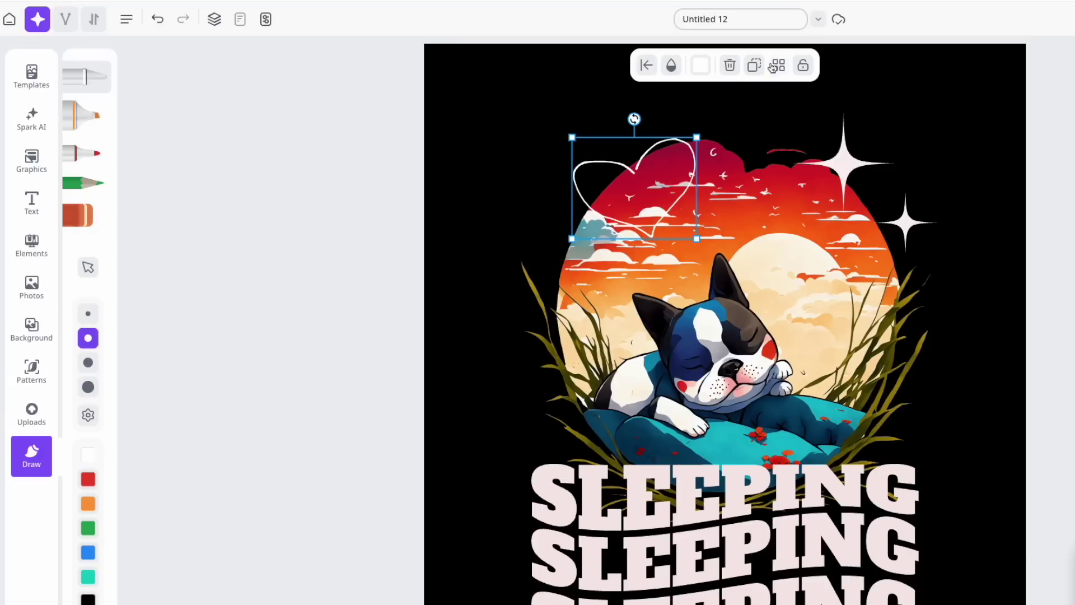
- Try the heart outline's alignment and opacity options, and recolor it red
click(646, 67)
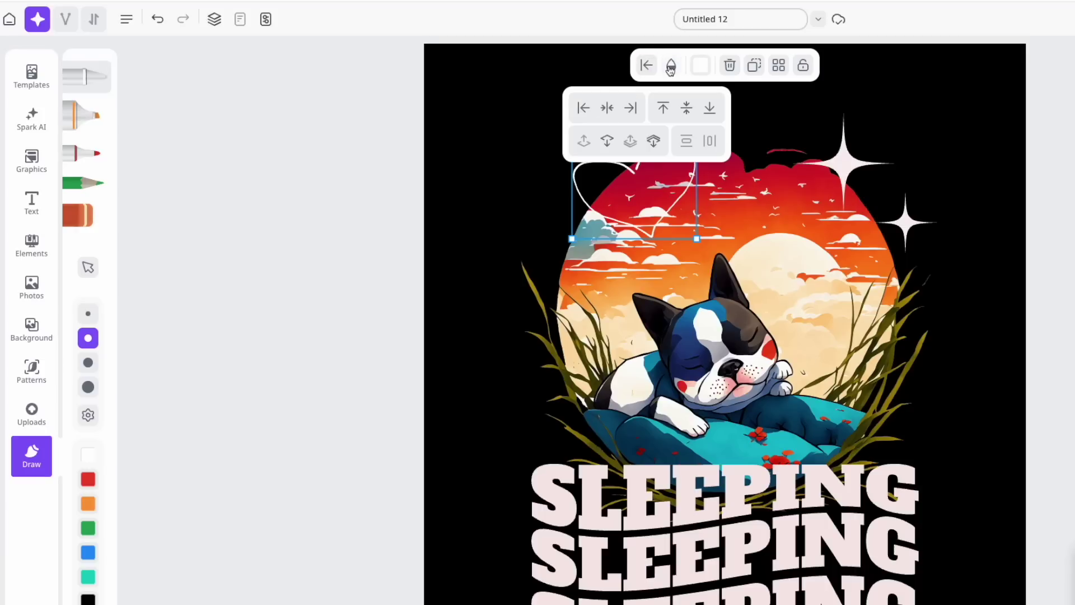
click(670, 68)
mouse_move(781, 125)
mouse_down()
mouse_move(698, 127)
mouse_move(787, 127)
mouse_up()
click(707, 68)
click(767, 94)
- Delete the red heart outline, undo the deletion, and add a small white pen dot on its upper edge
click(730, 66)
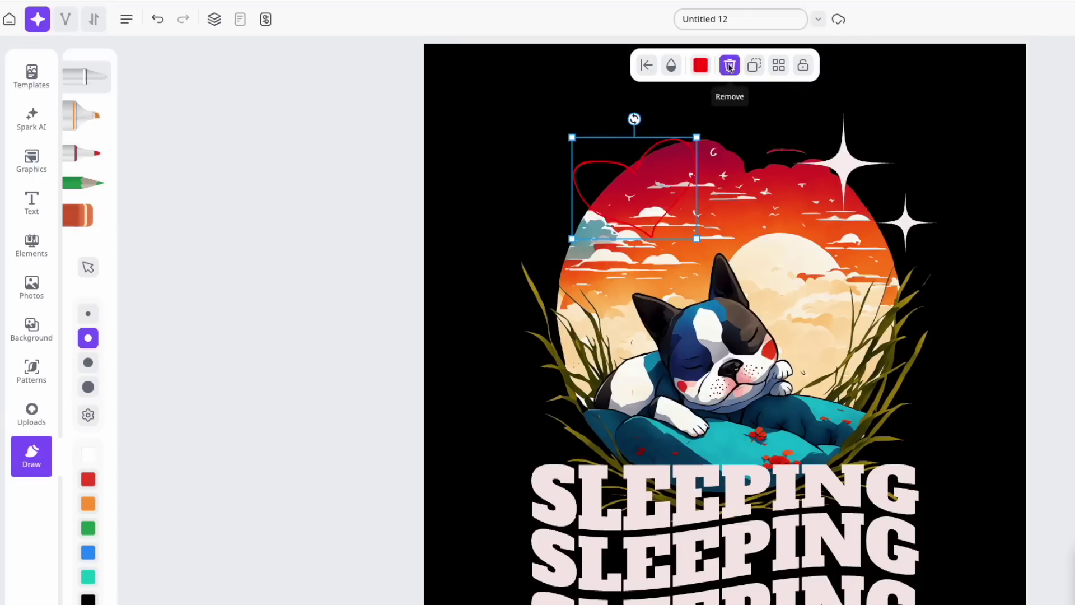
click(730, 66)
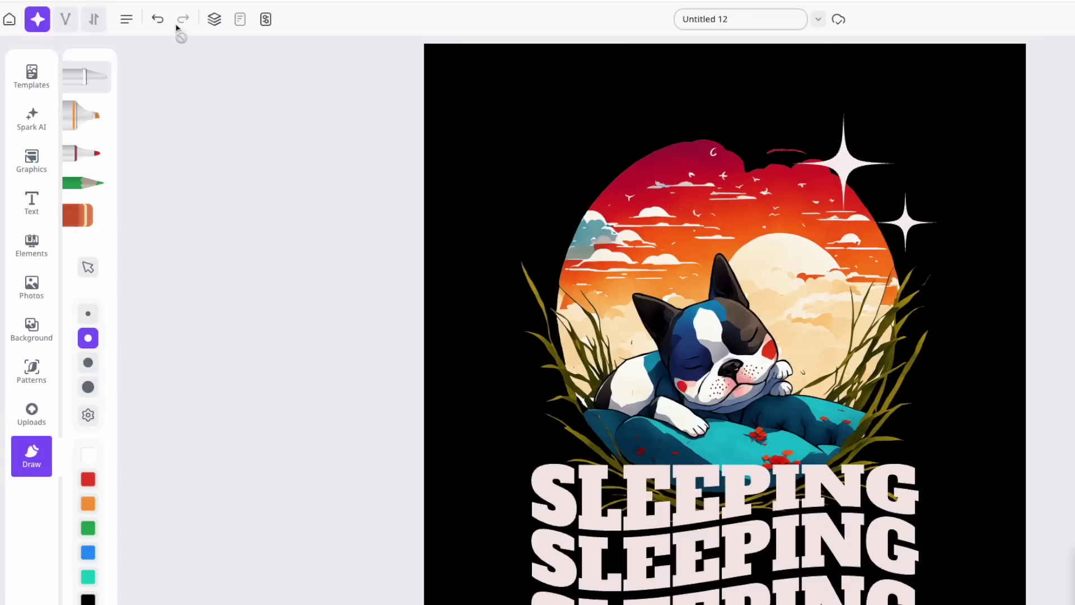
click(158, 19)
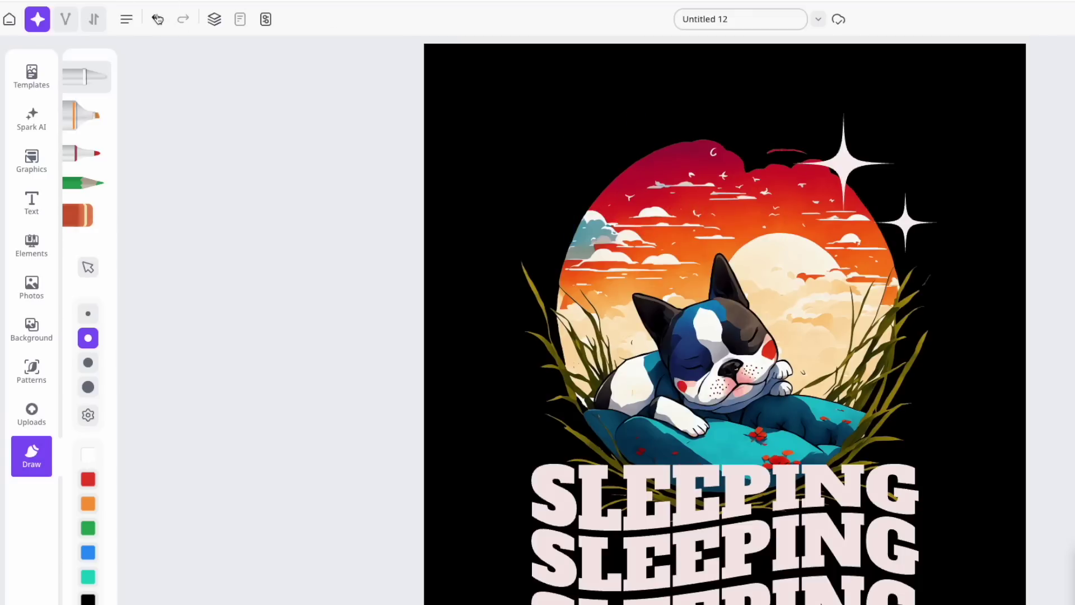
click(685, 145)
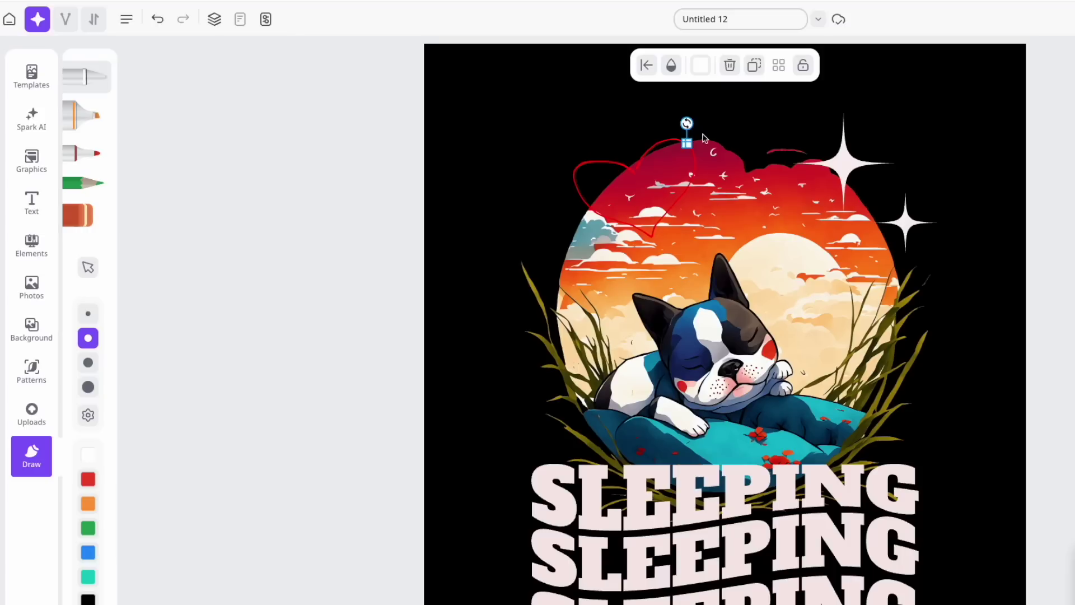
- Try duplicating the small white pen dot on the red heart and tiling it as a pattern, and undo the changes
click(754, 66)
mouse_move(699, 155)
mouse_down()
mouse_move(728, 190)
mouse_move(699, 152)
mouse_up()
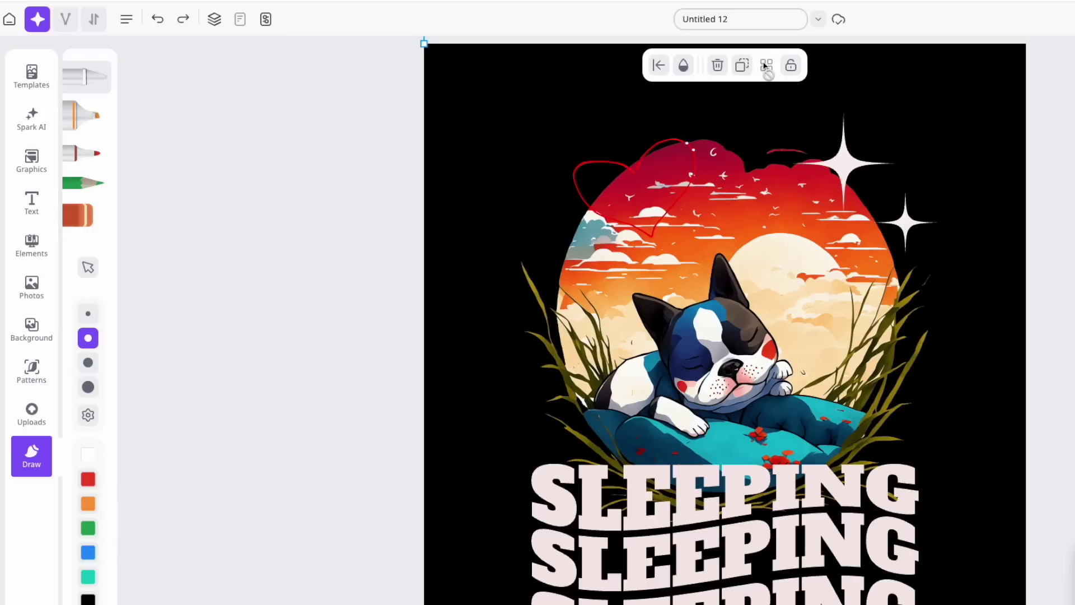
click(766, 65)
click(159, 21)
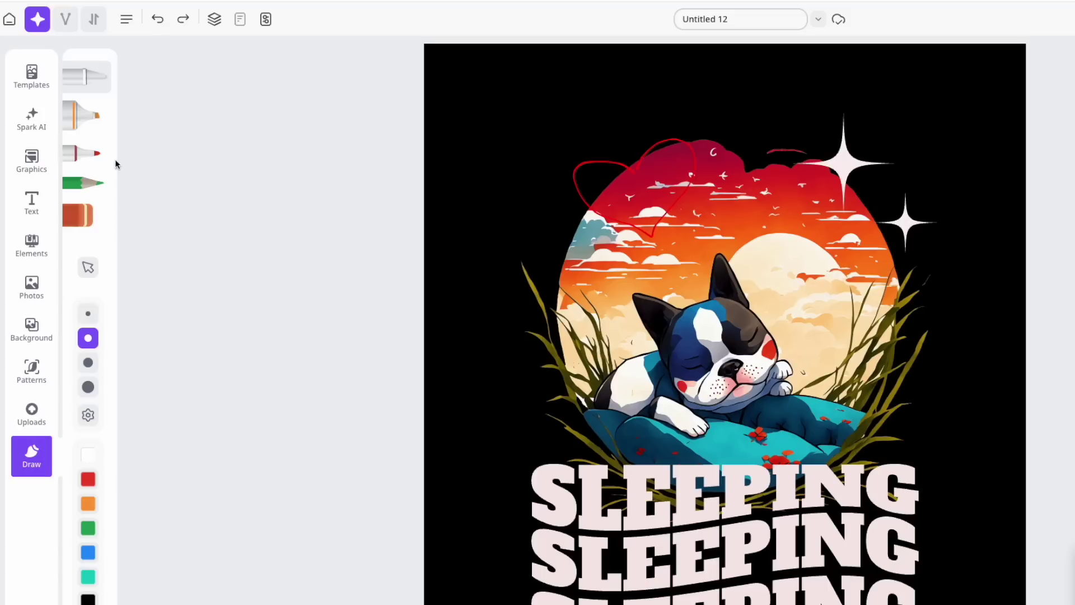
- Try tiling the red heart outline as a repeating pattern across the whole canvas, and undo the pattern
click(88, 267)
click(636, 179)
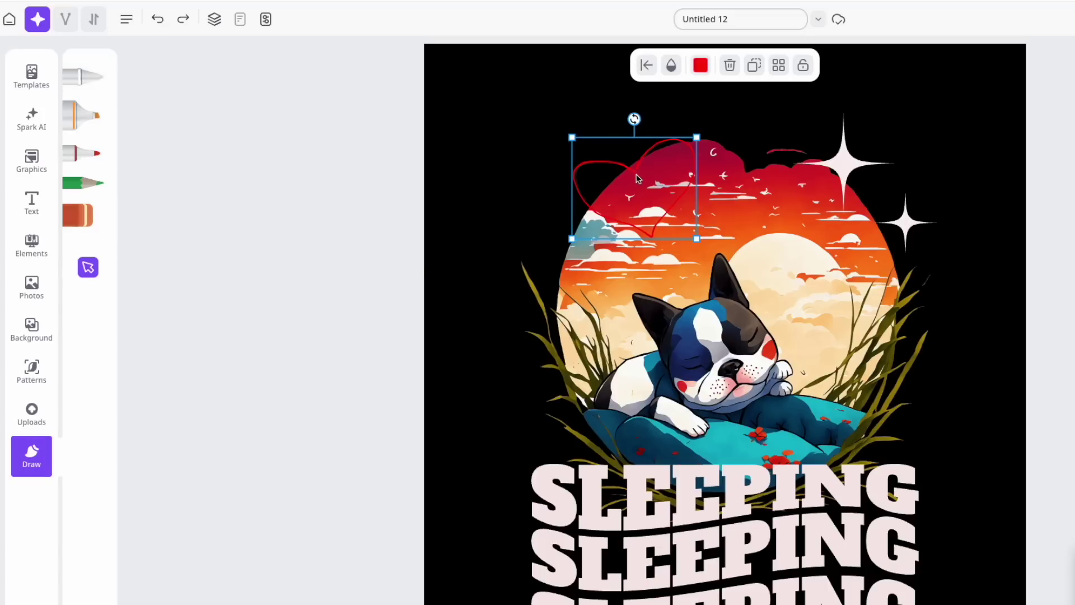
click(777, 66)
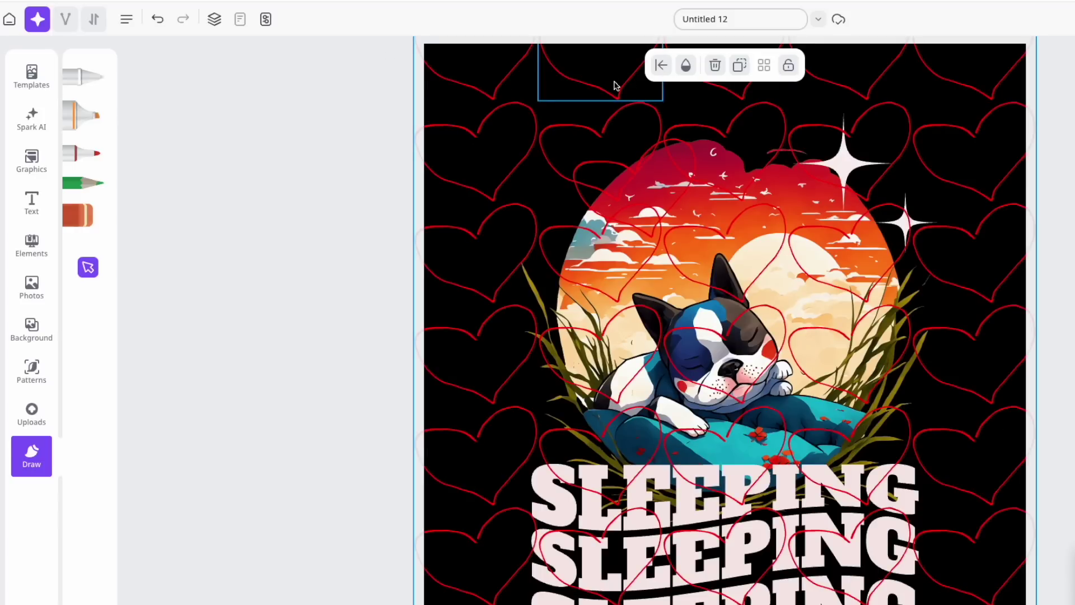
key(ctrl+z)
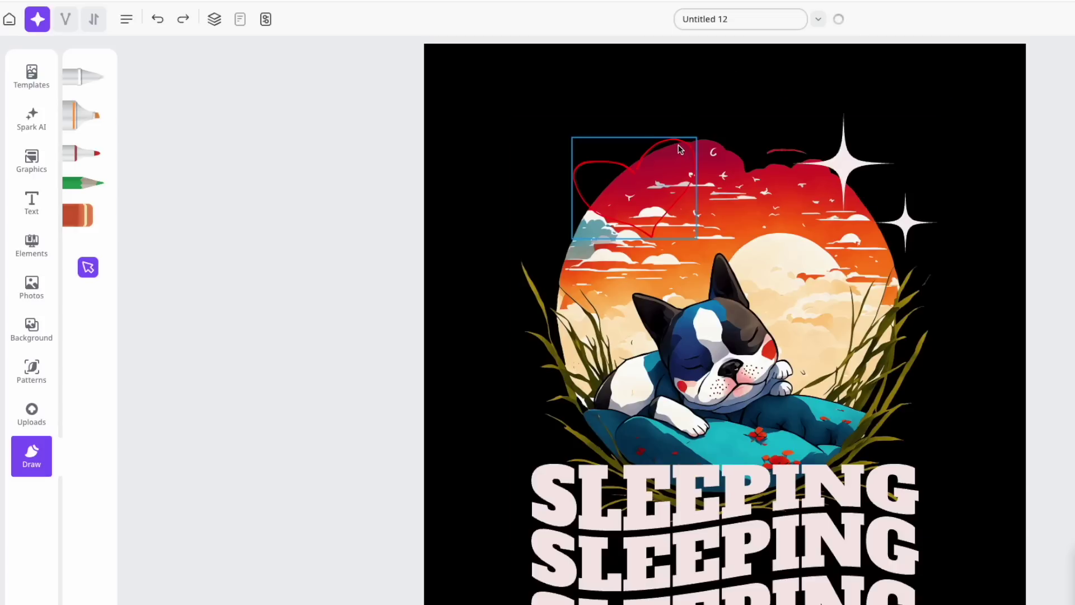
- Delete the red heart outline from the sunset circle's upper-left edge
click(677, 145)
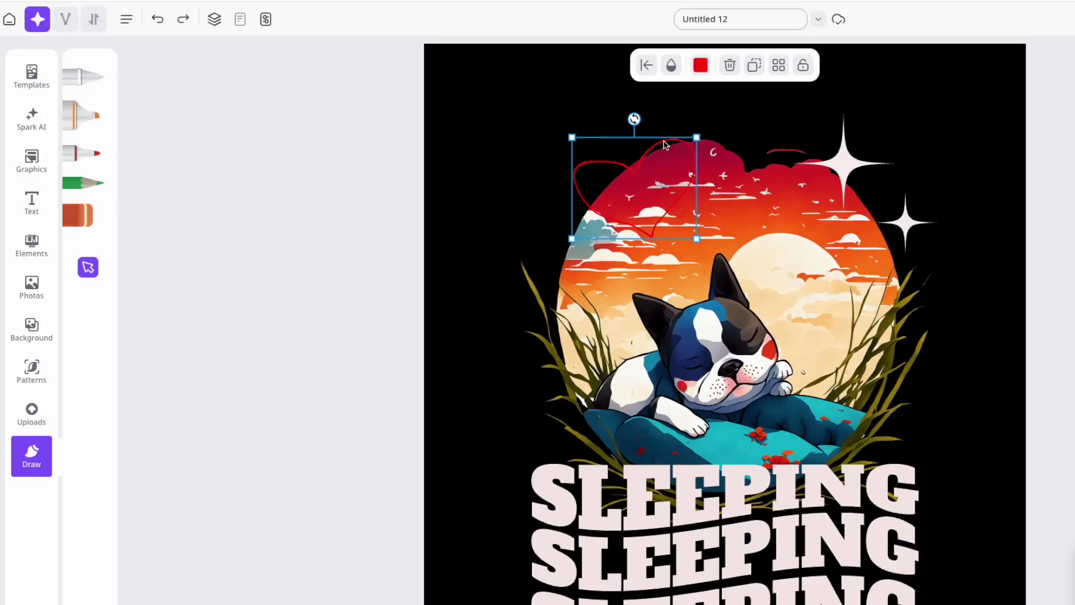
key(Delete)
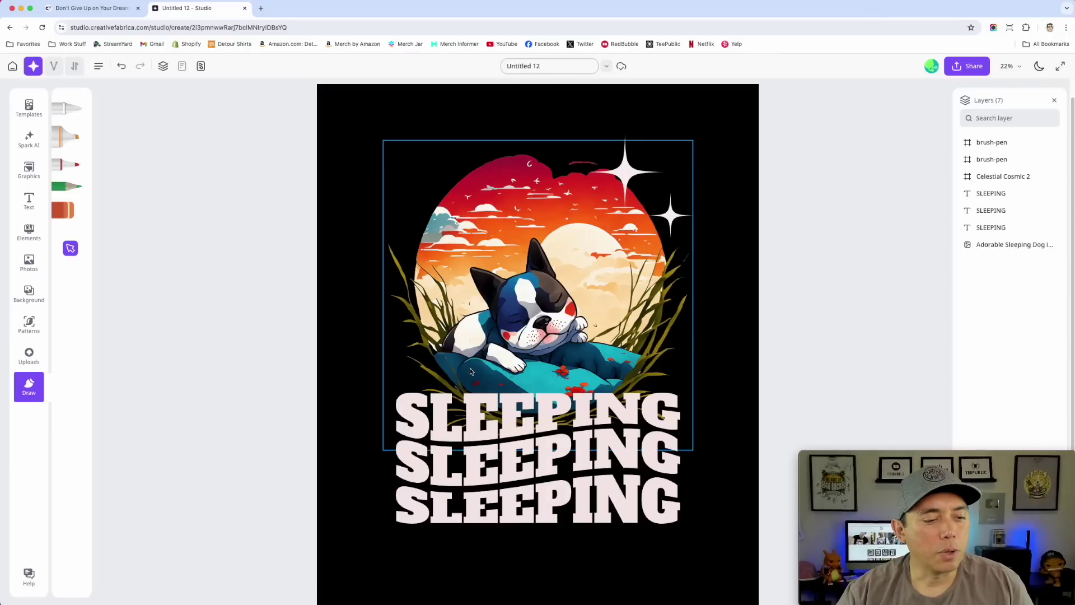